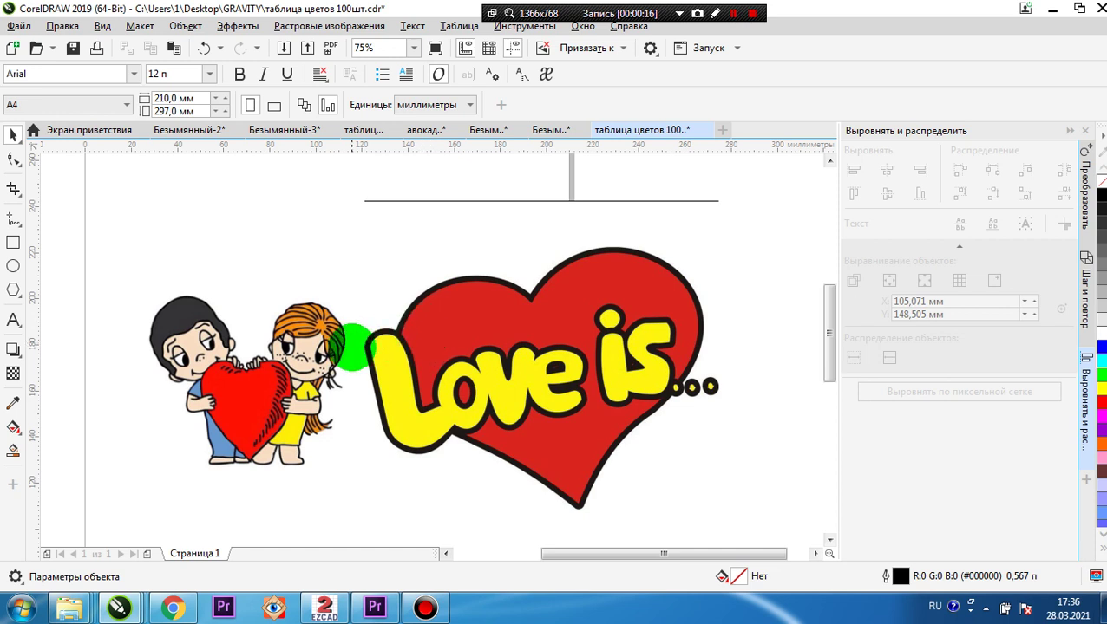
Step: Delete the bitmap of the couple holding a heart beside the "Love is..." picture
left_click(321, 350)
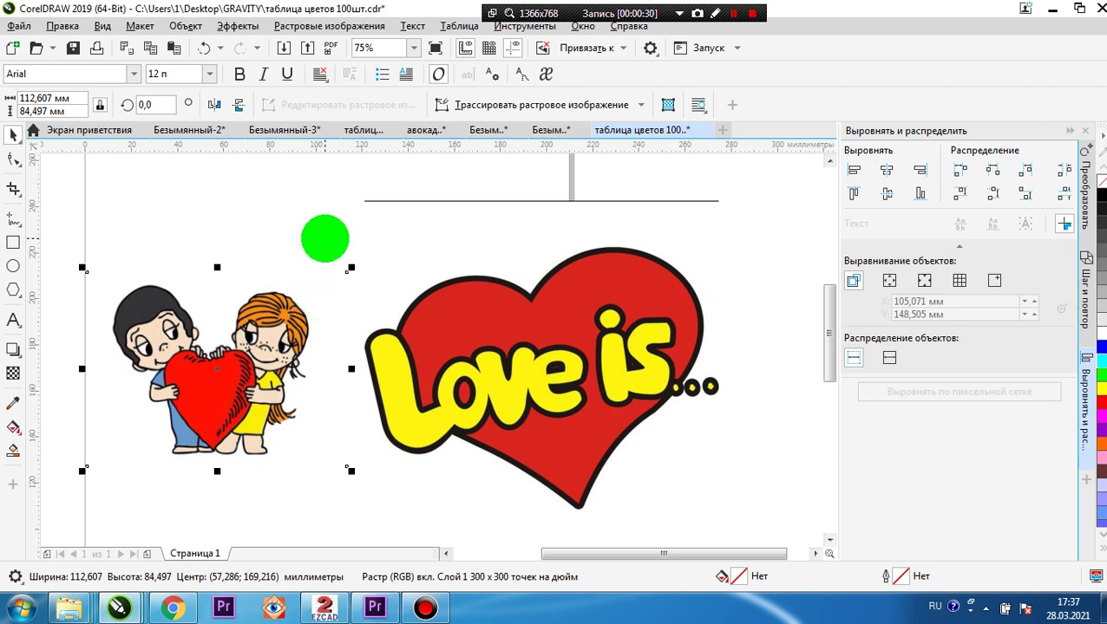
left_click(326, 239)
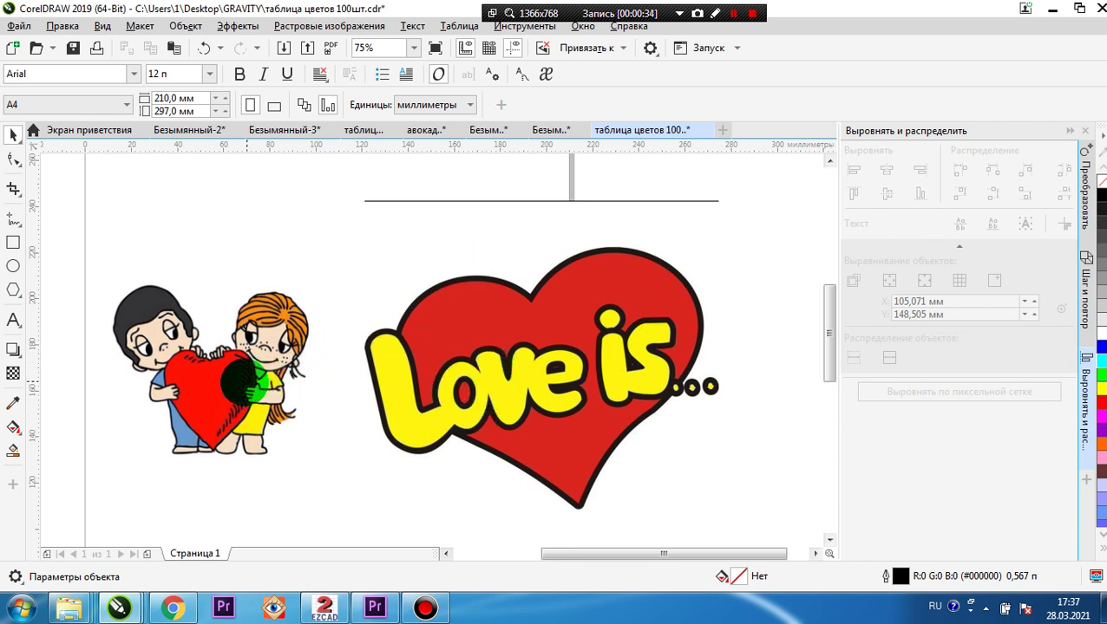
left_click(223, 390)
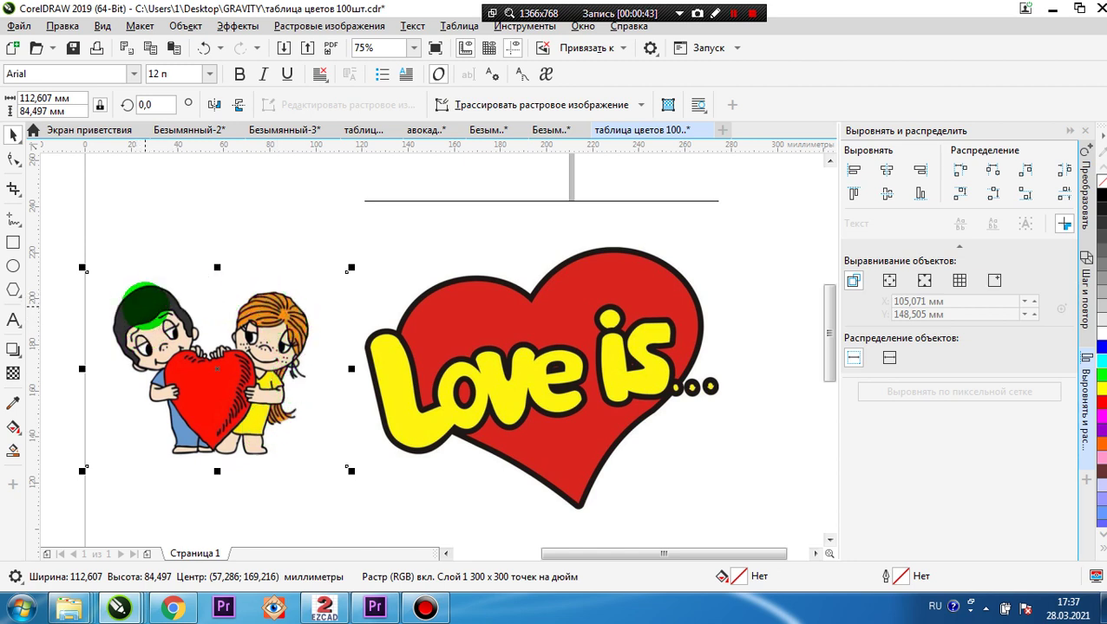
left_click(217, 389)
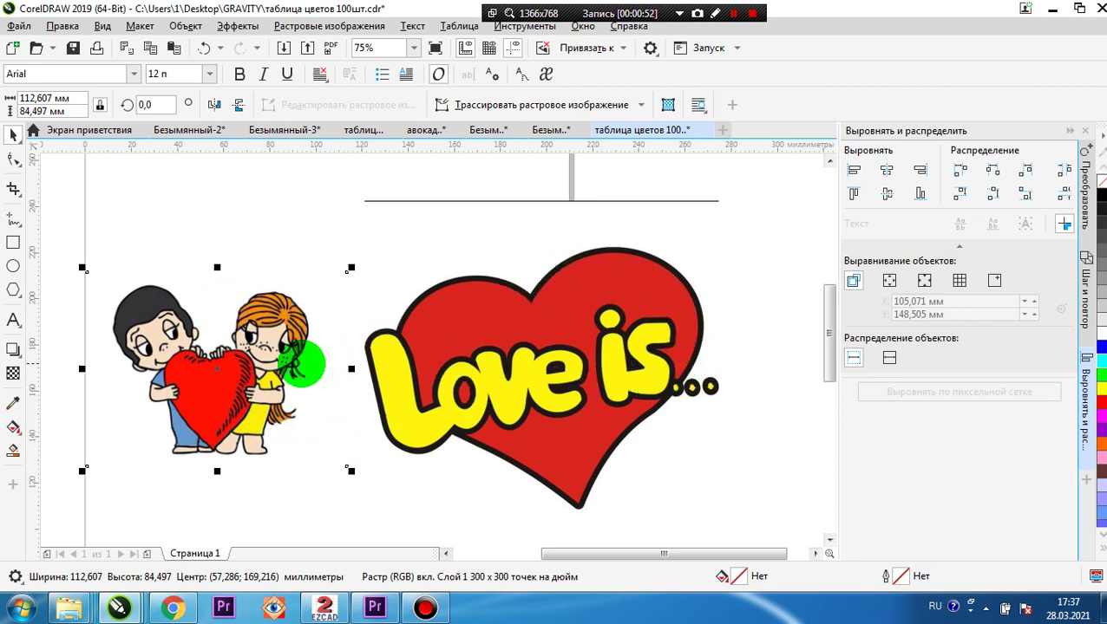
left_click(239, 232)
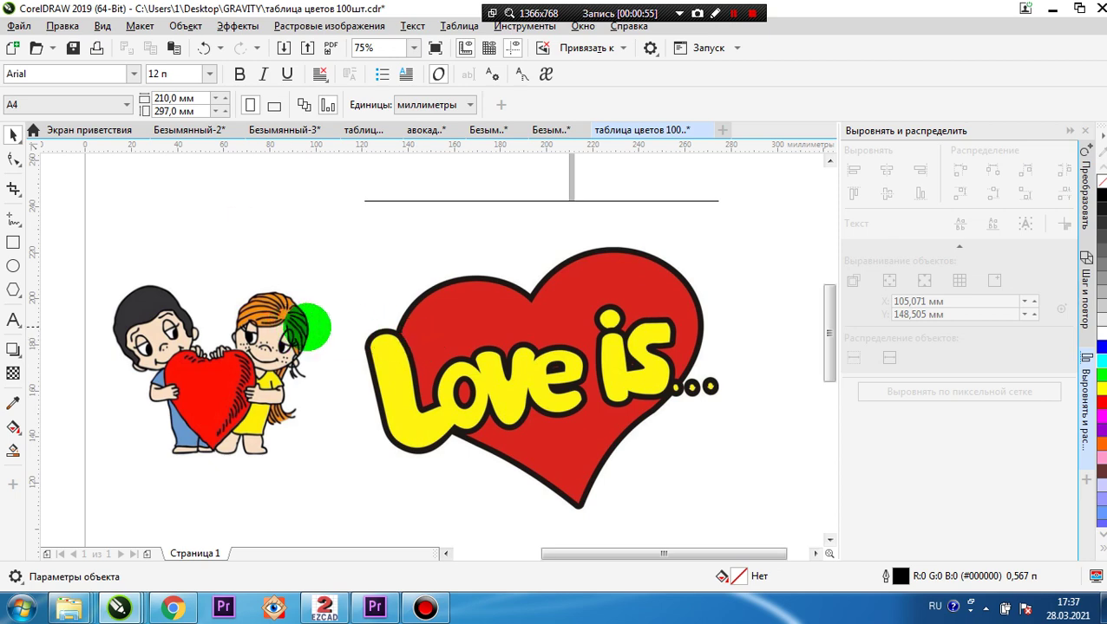
left_click(234, 379)
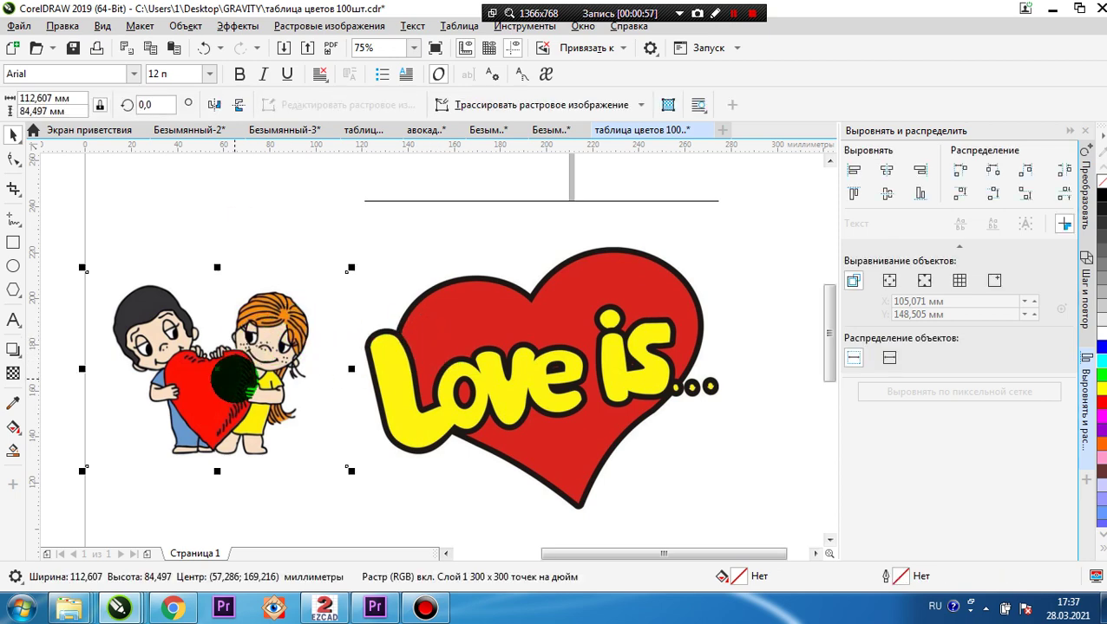
key("Delete")
Step: Move the "Love is..." bitmap onto the page and start a high-quality image outline trace of it
left_click_drag(502, 317, 321, 262)
right_click(358, 277)
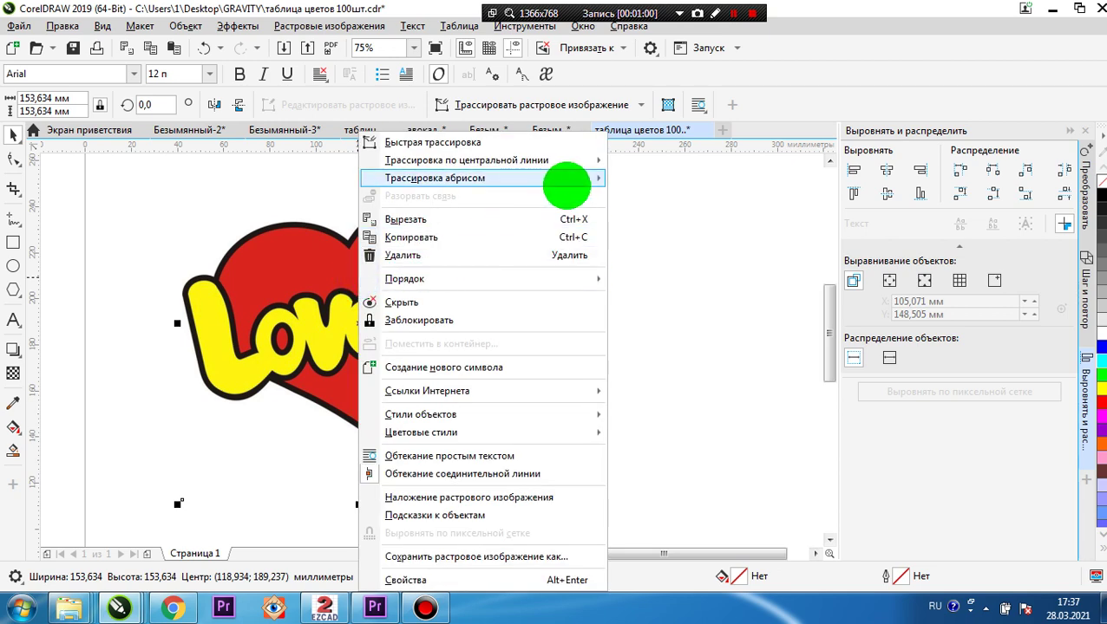
mouse_move(568, 179)
left_click(709, 270)
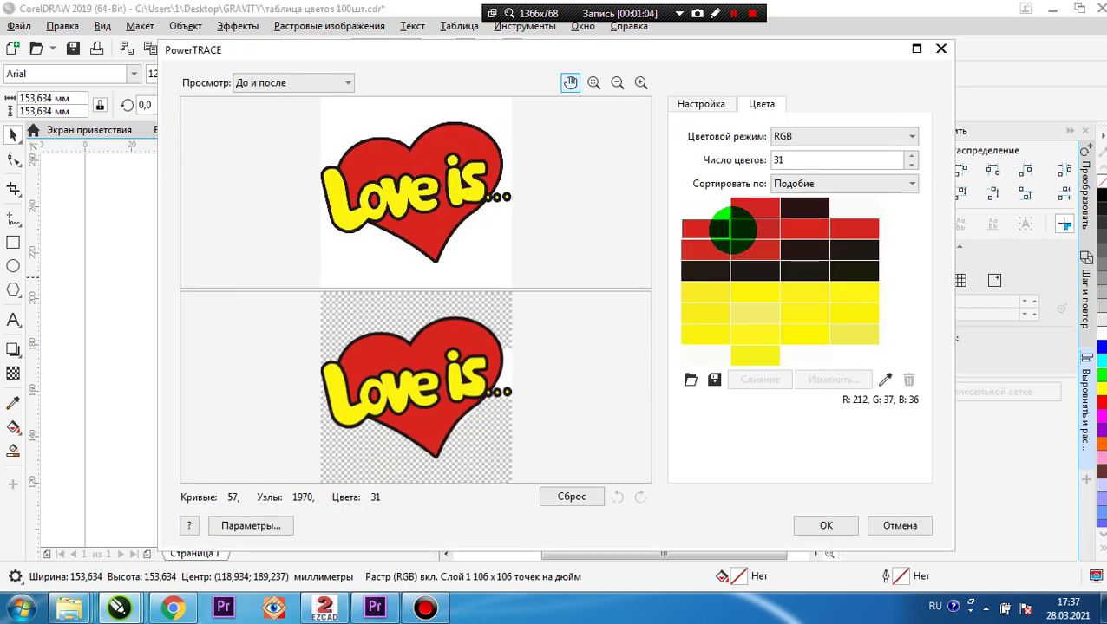
Step: Set the trace detail to 100 and limit the number of colours to 30
left_click(704, 104)
left_click_drag(857, 219, 886, 220)
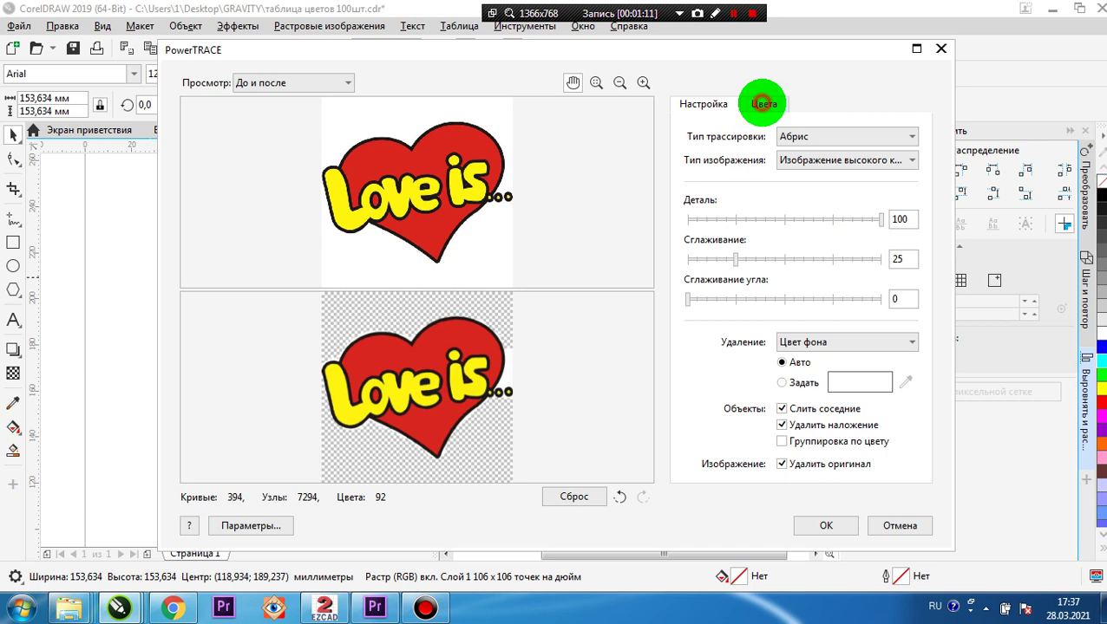
left_click(761, 103)
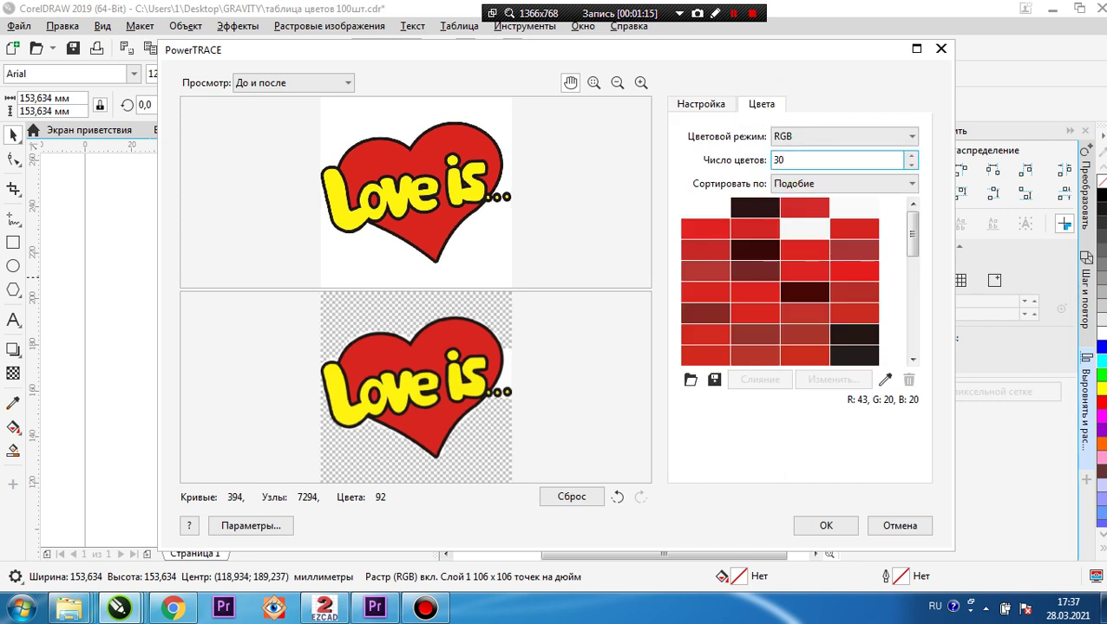
type("30")
key("Return")
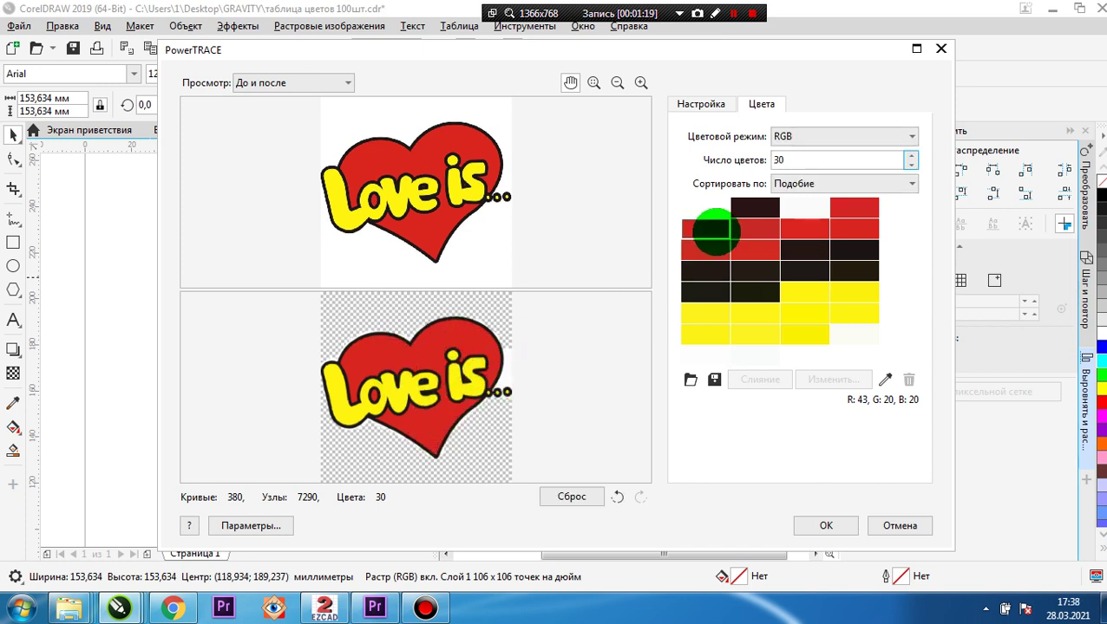
Step: Merge all the yellow shades in the trace palette into one colour
left_click(815, 294)
left_click(812, 330, "shift")
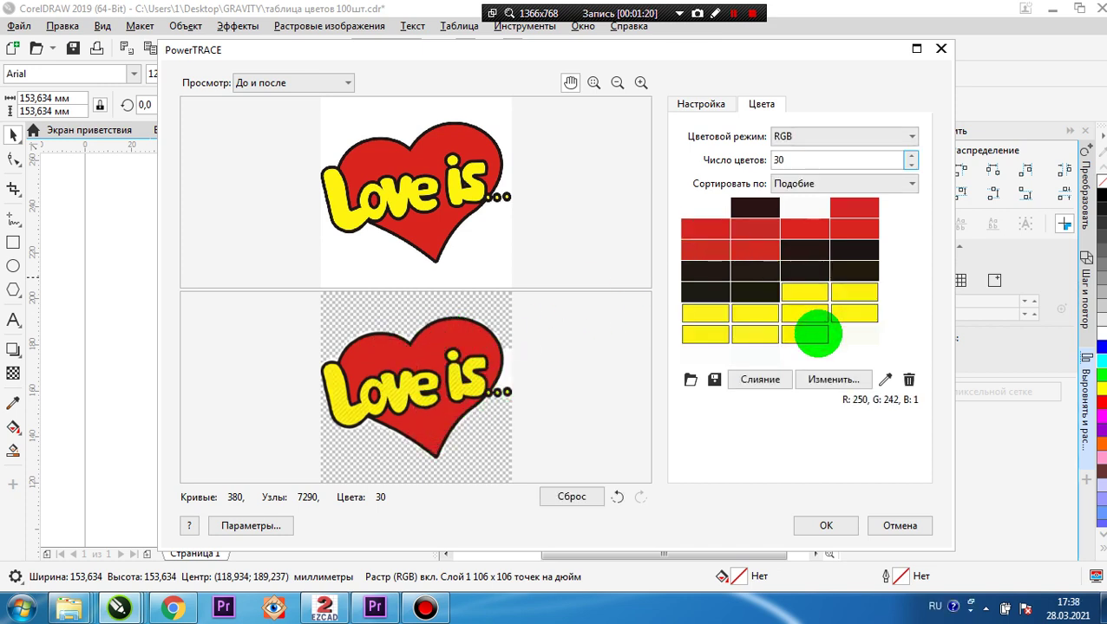
left_click(760, 379)
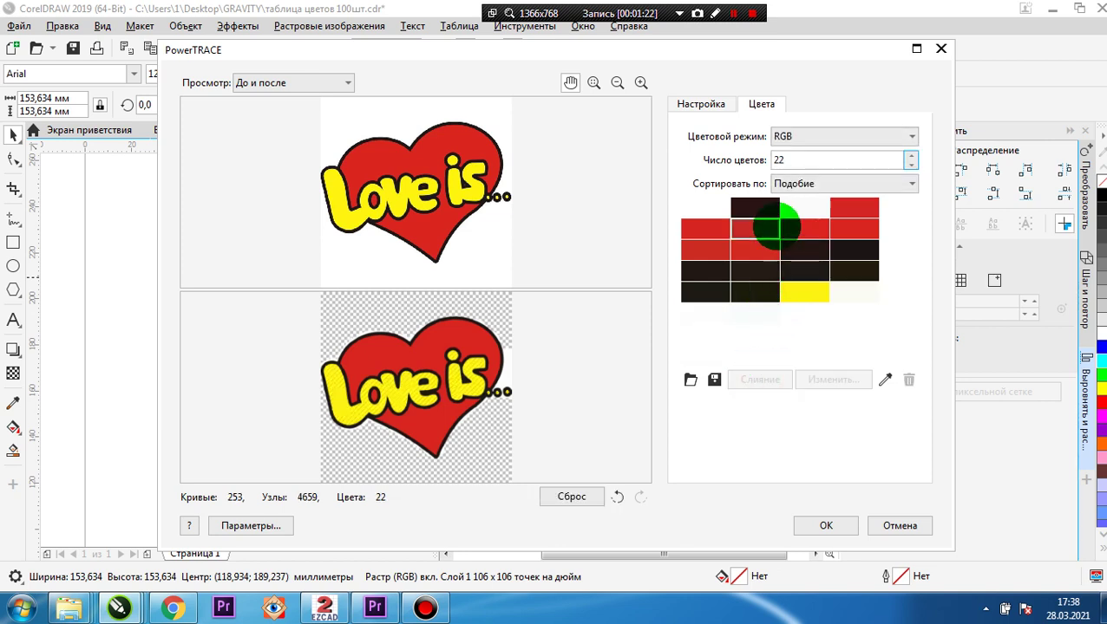
Step: Merge all the near-black shades in the trace palette into one colour
left_click(757, 210)
left_click(853, 251)
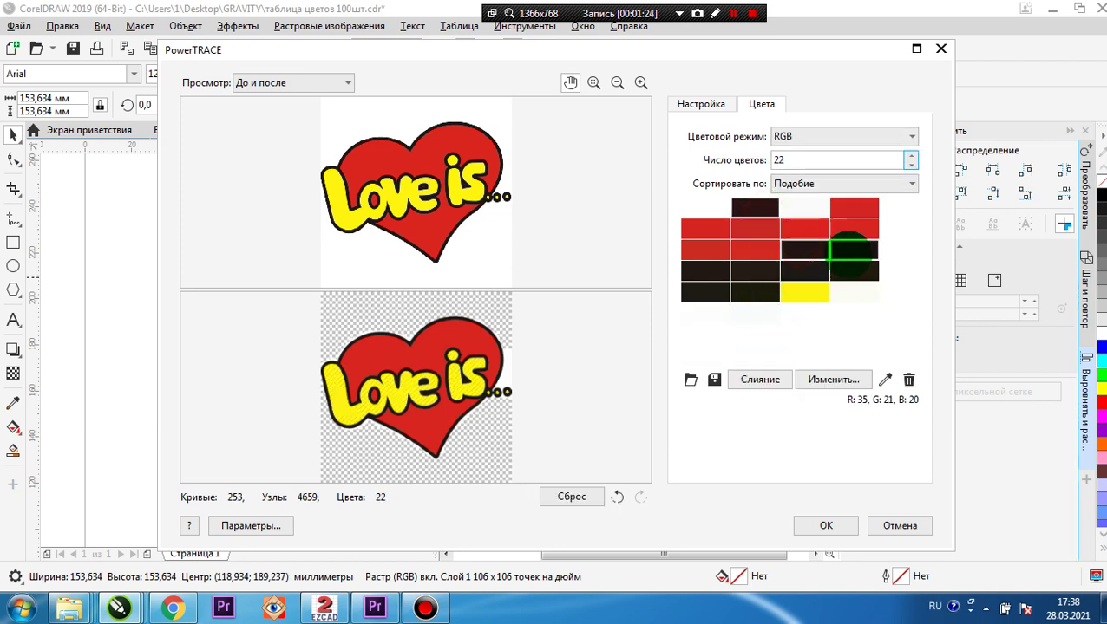
left_click(757, 270)
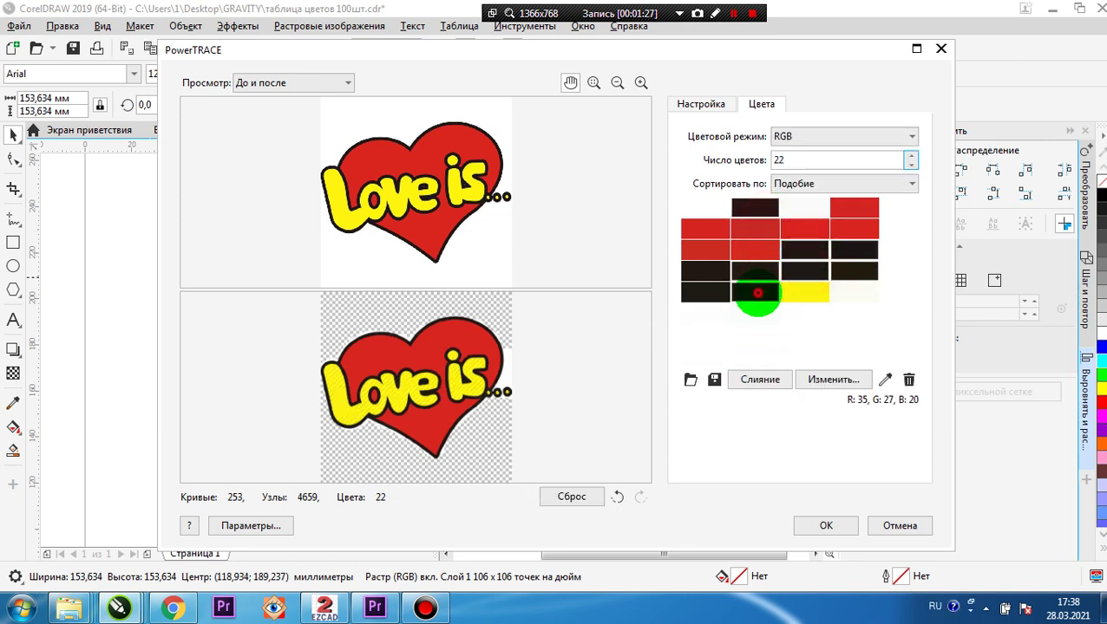
left_click(751, 382)
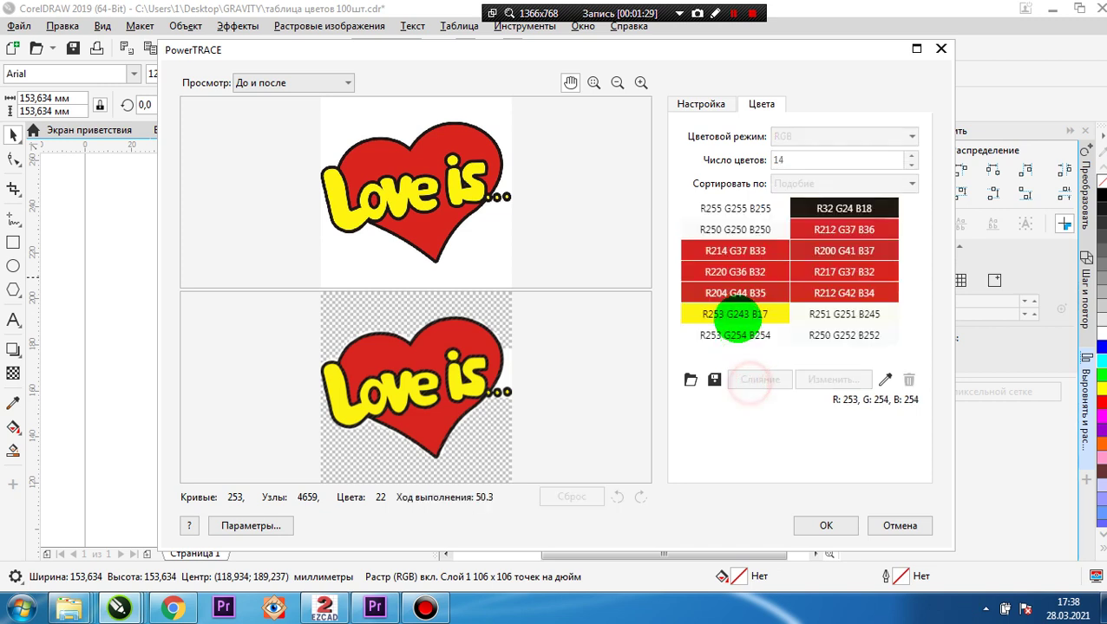
Step: Merge all the white and near-white shades in the trace palette into one colour
left_click(756, 211)
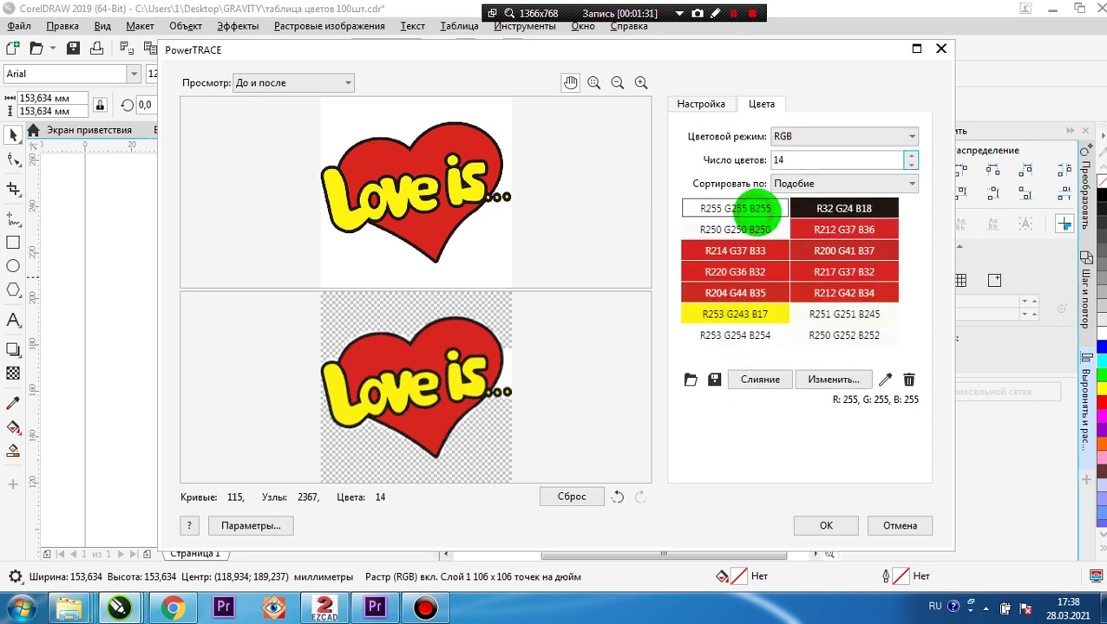
left_click(819, 332, "ctrl")
left_click(811, 335, "ctrl")
left_click(730, 336, "ctrl")
left_click(771, 382)
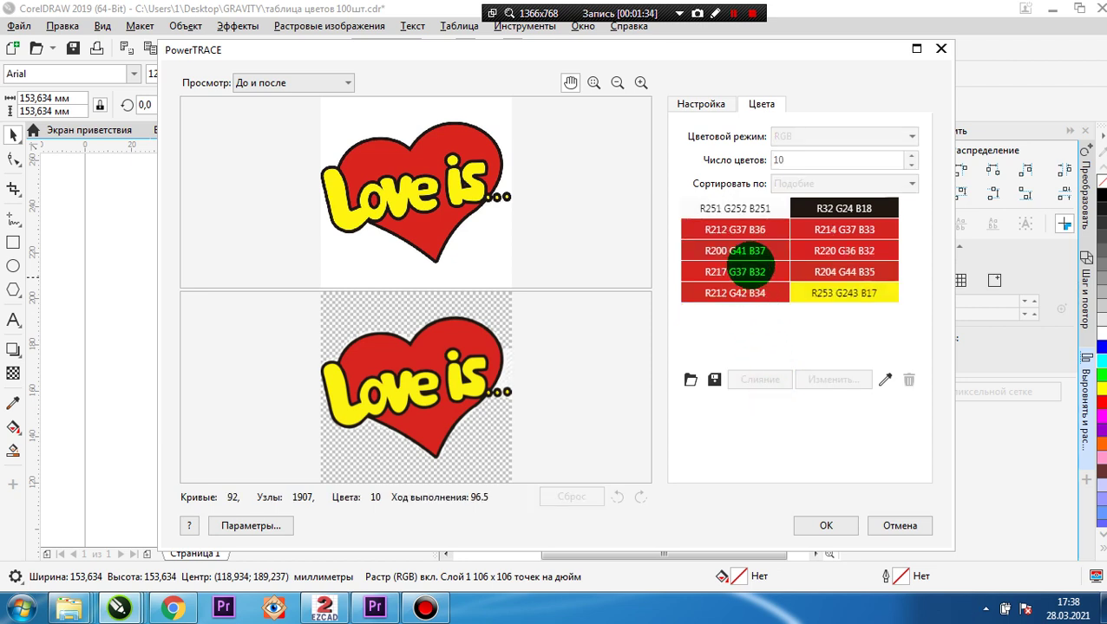
Step: Merge all the red shades in the trace palette into one colour
left_click(765, 224)
left_click(765, 295, "ctrl")
left_click(765, 379)
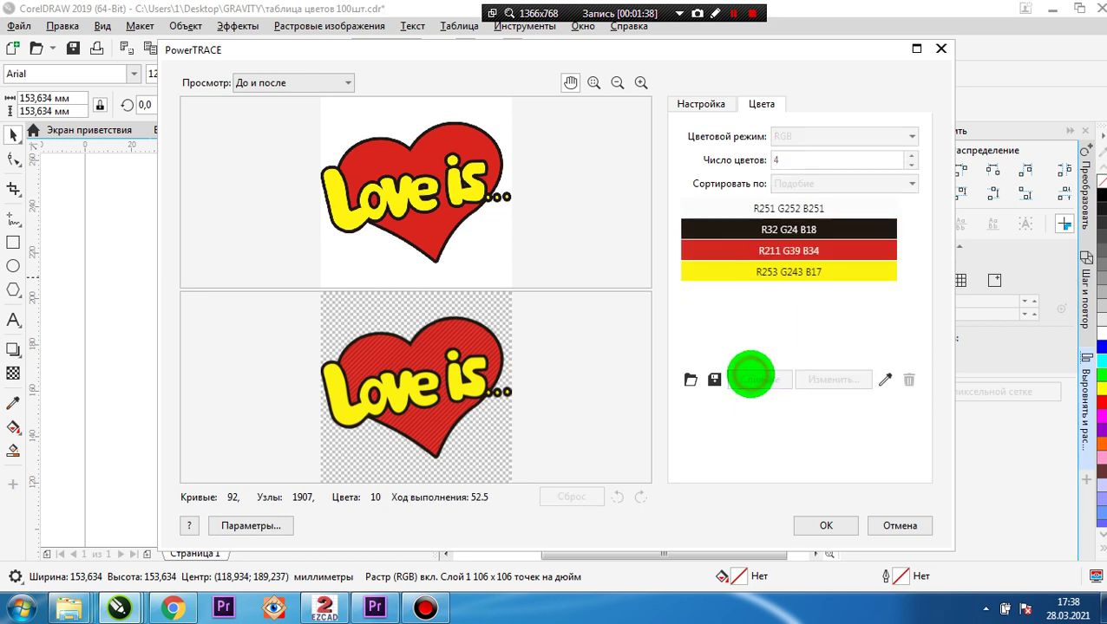
left_click(824, 216)
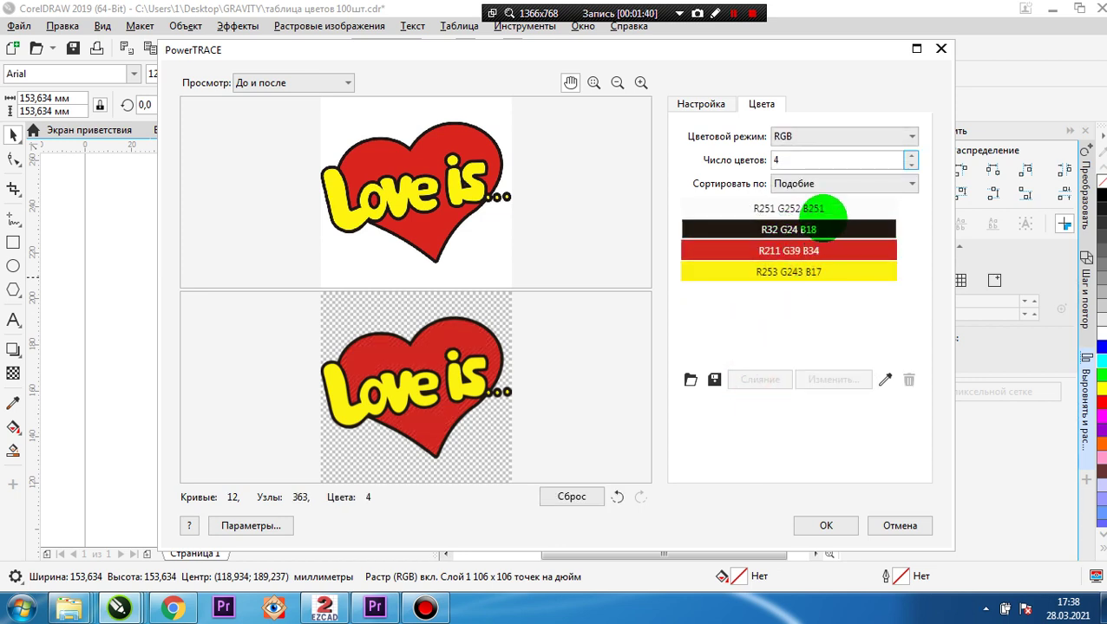
left_click(734, 227)
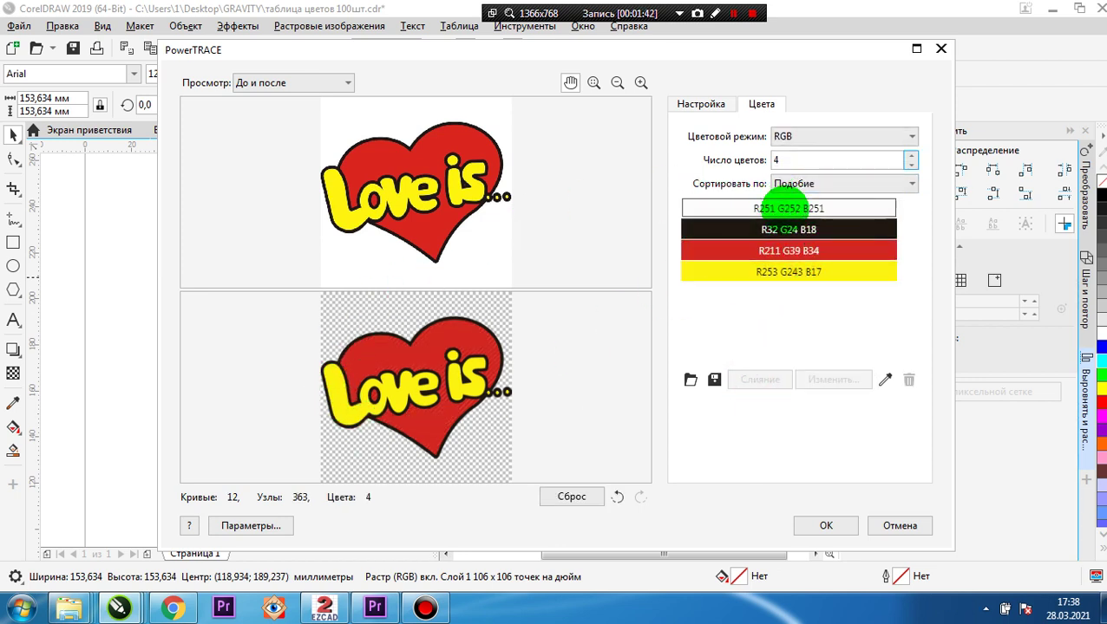
left_click(774, 215)
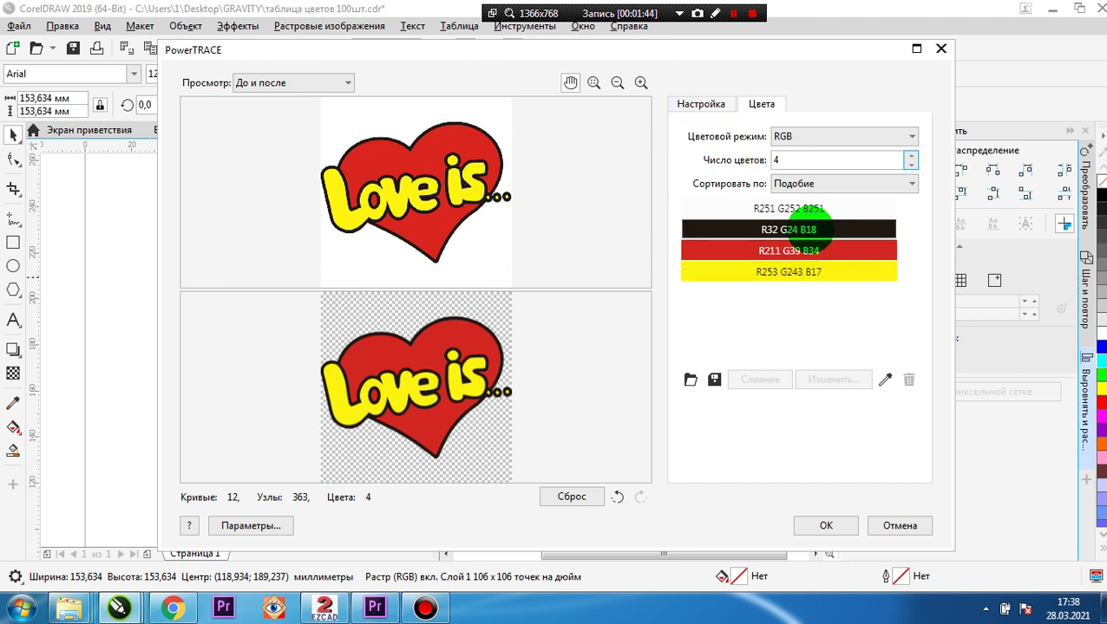
Step: Set the trace to remove the background colour from the entire image (Цвет из всего изображения) and accept the trace
left_click(701, 104)
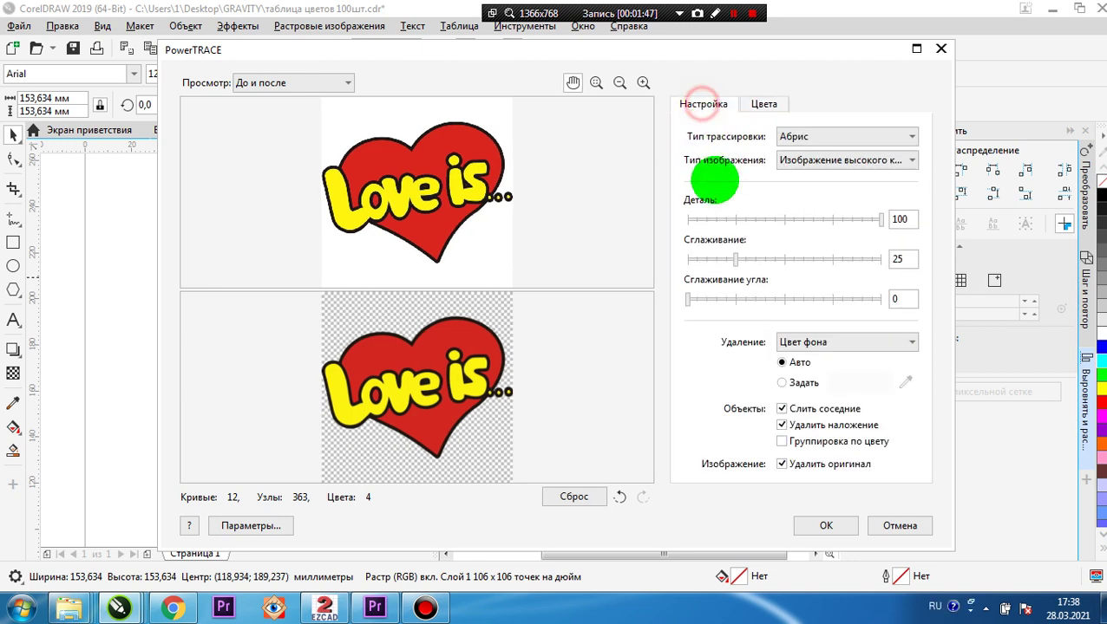
left_click(817, 343)
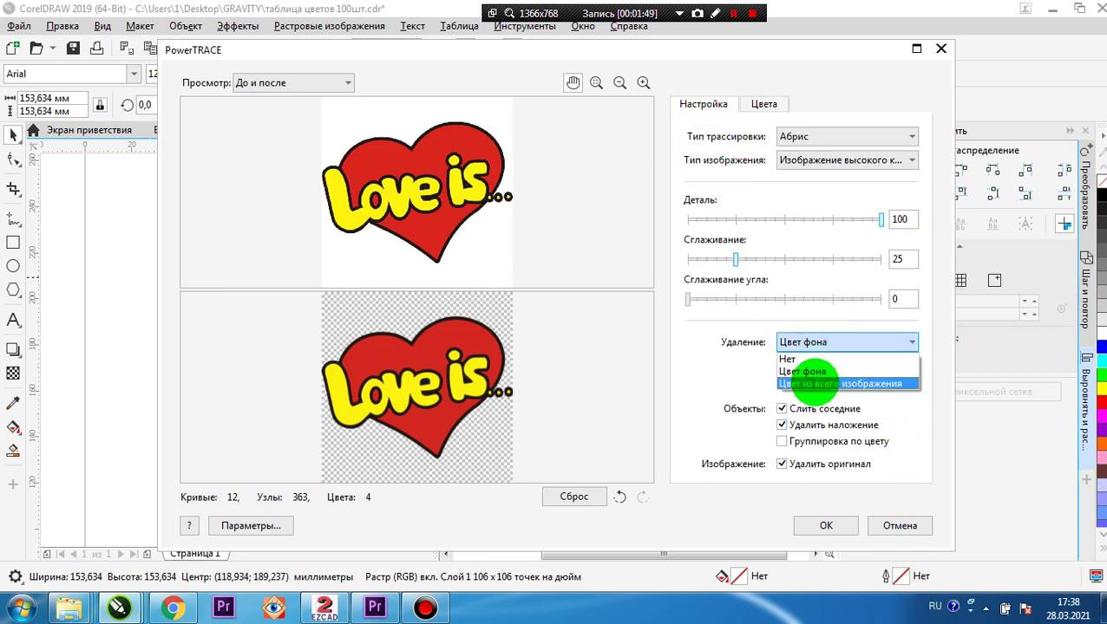
left_click(820, 382)
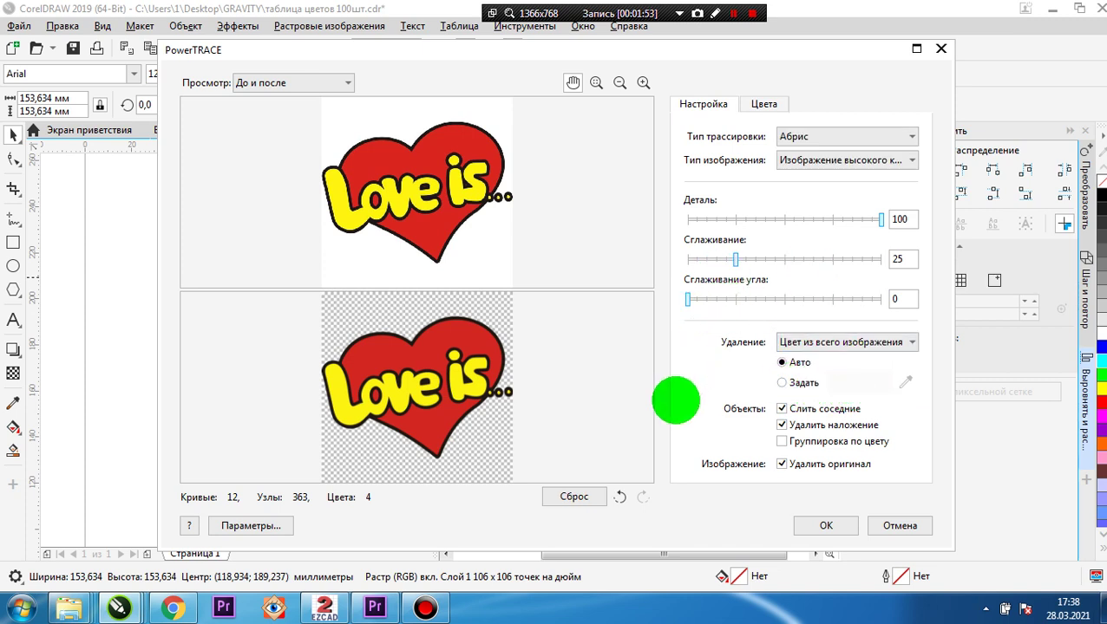
left_click(764, 103)
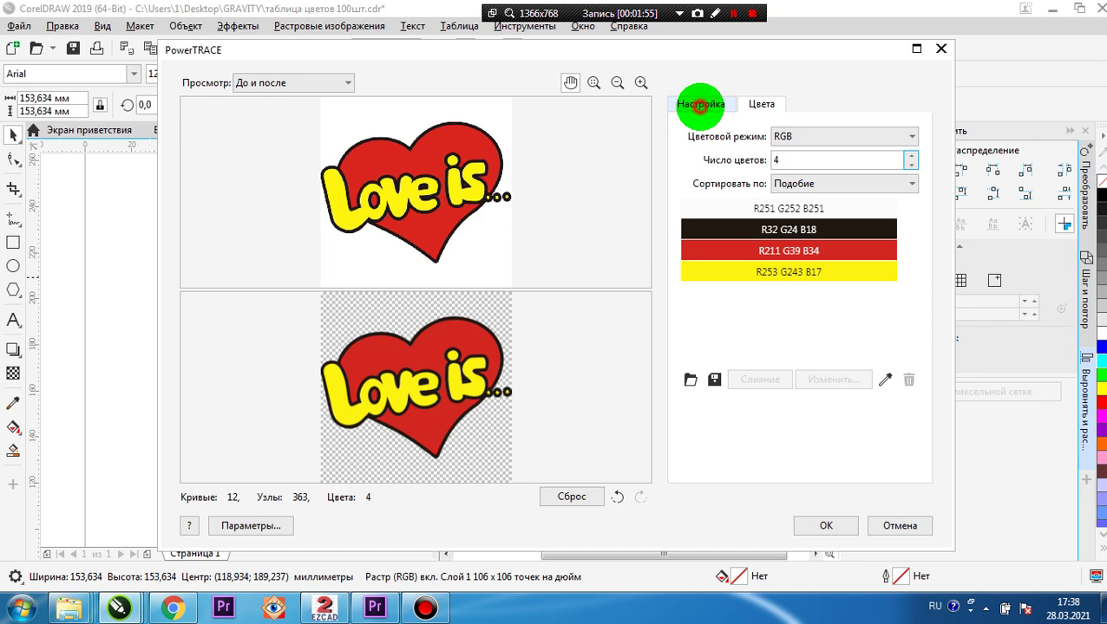
left_click(701, 104)
left_click(824, 525)
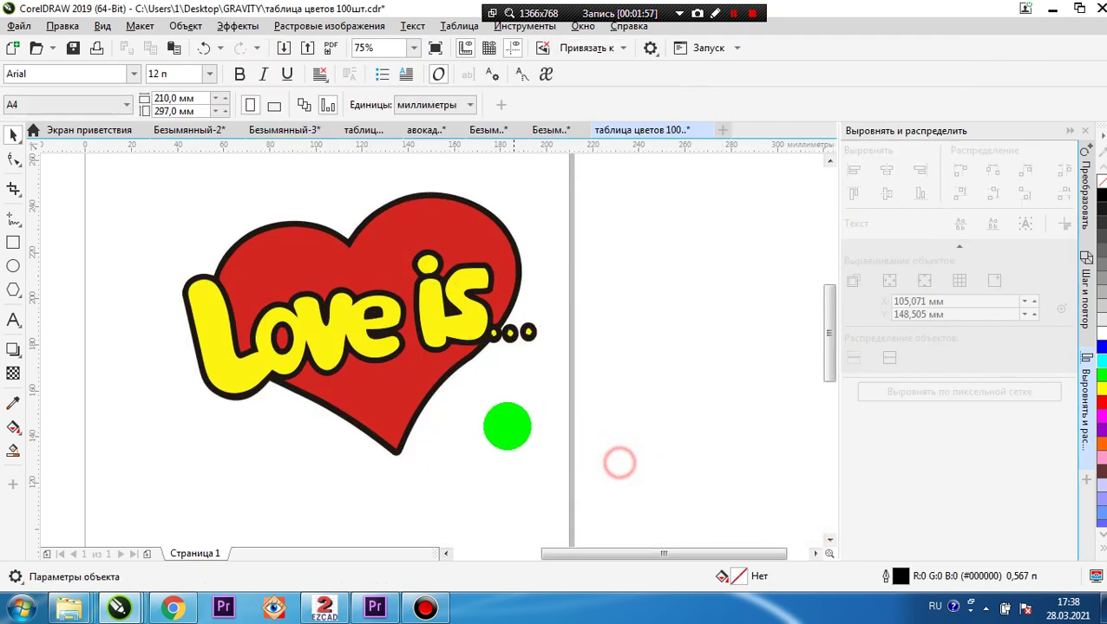
key("Escape")
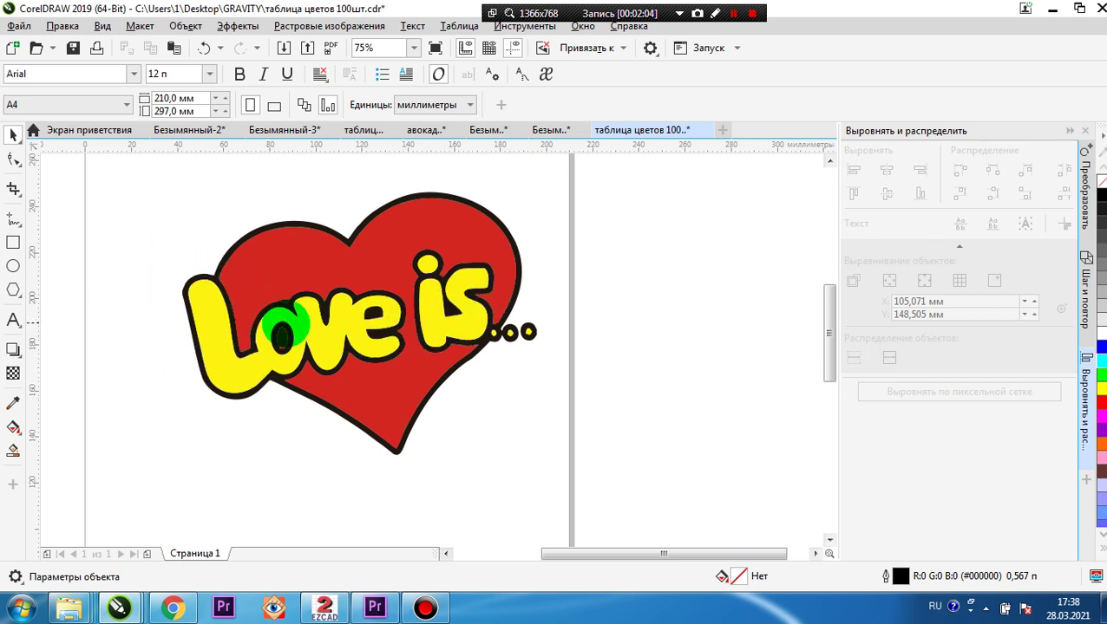
Step: Ungroup the traced "Love is..." artwork into separate curves and clear the selection
scroll(256, 282, "up", 2)
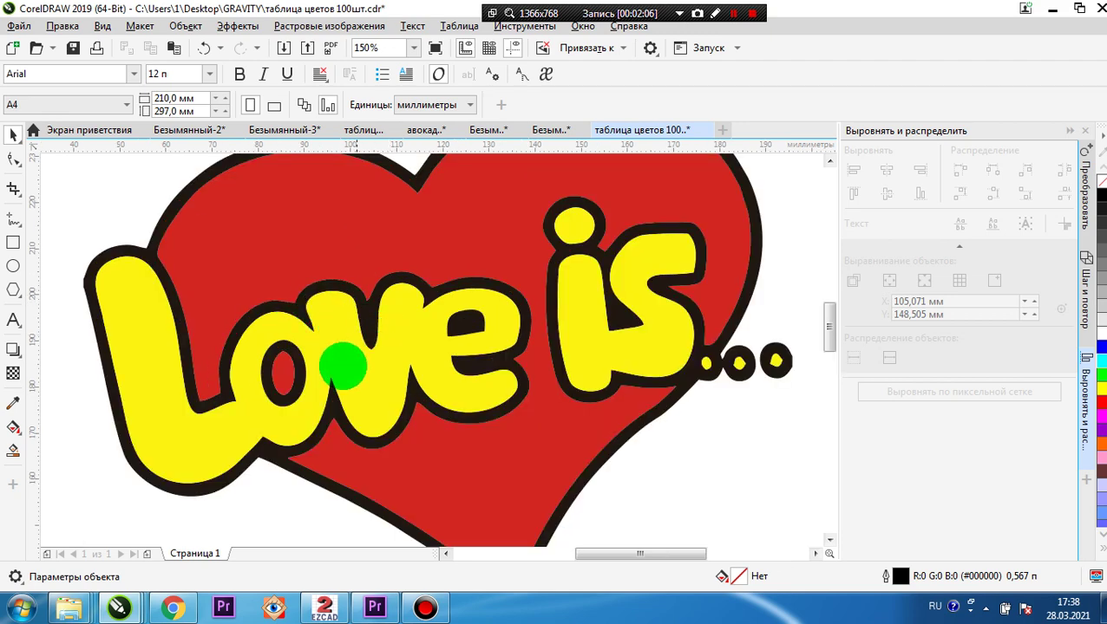
left_click(235, 421)
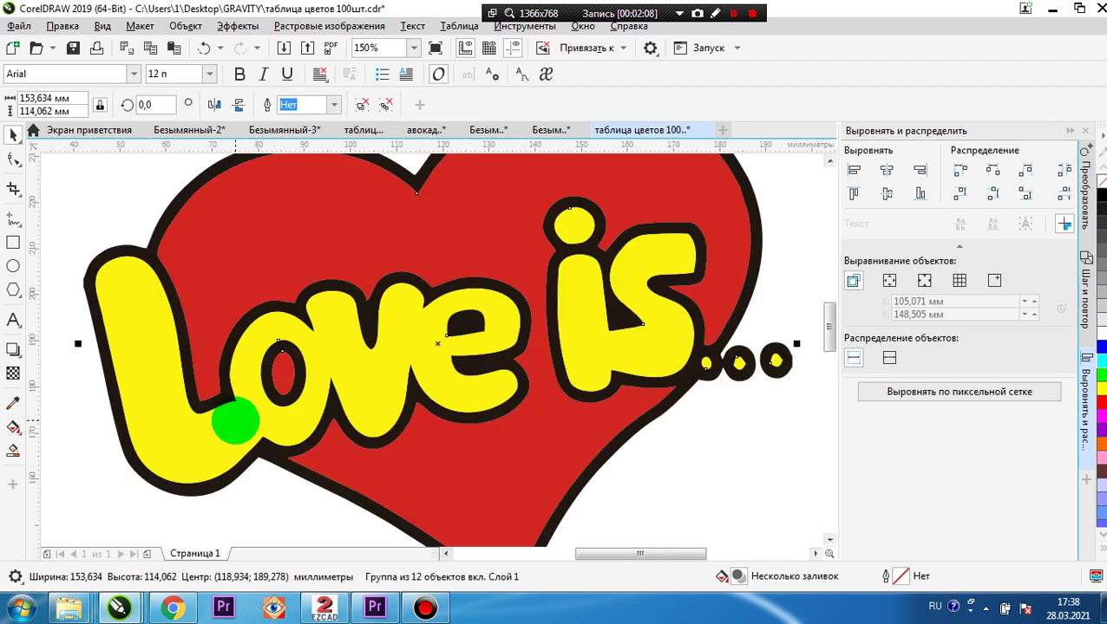
right_click(235, 421)
left_click(332, 163)
left_click(95, 437)
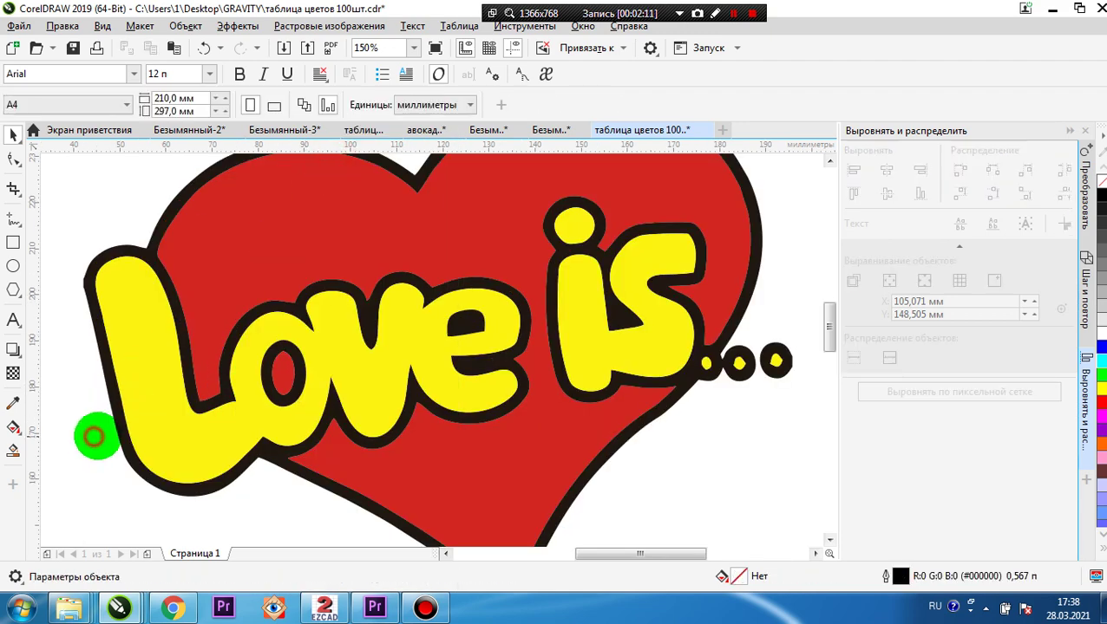
Step: Group the yellow "Love" and "is" letter shapes with the yellow centres of the three dots, and clear the selection
left_click(227, 439)
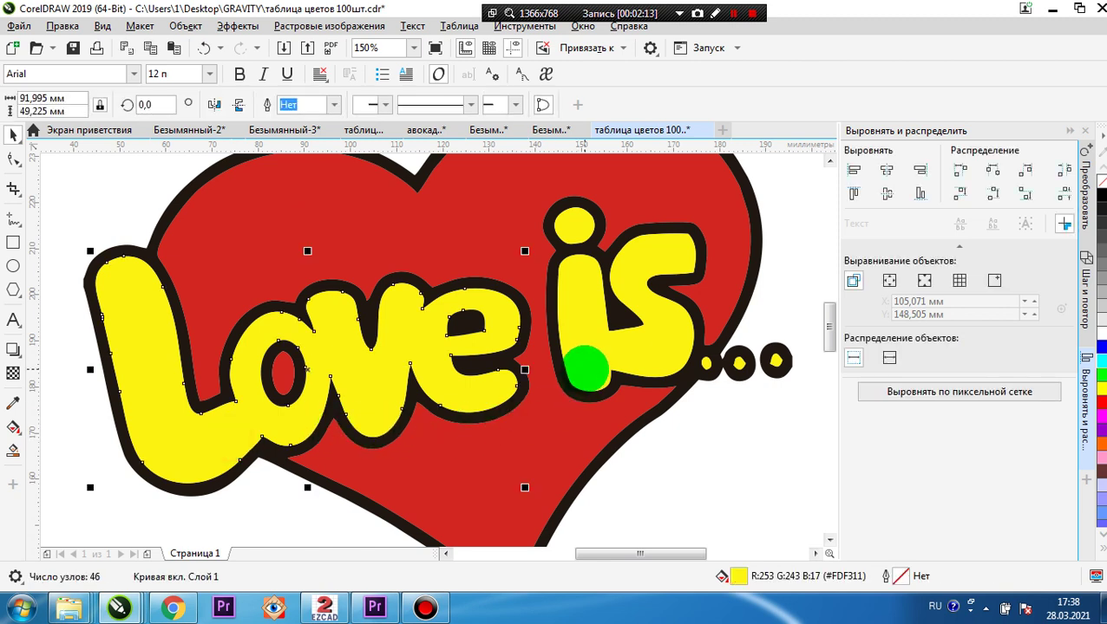
left_click(586, 368, "shift")
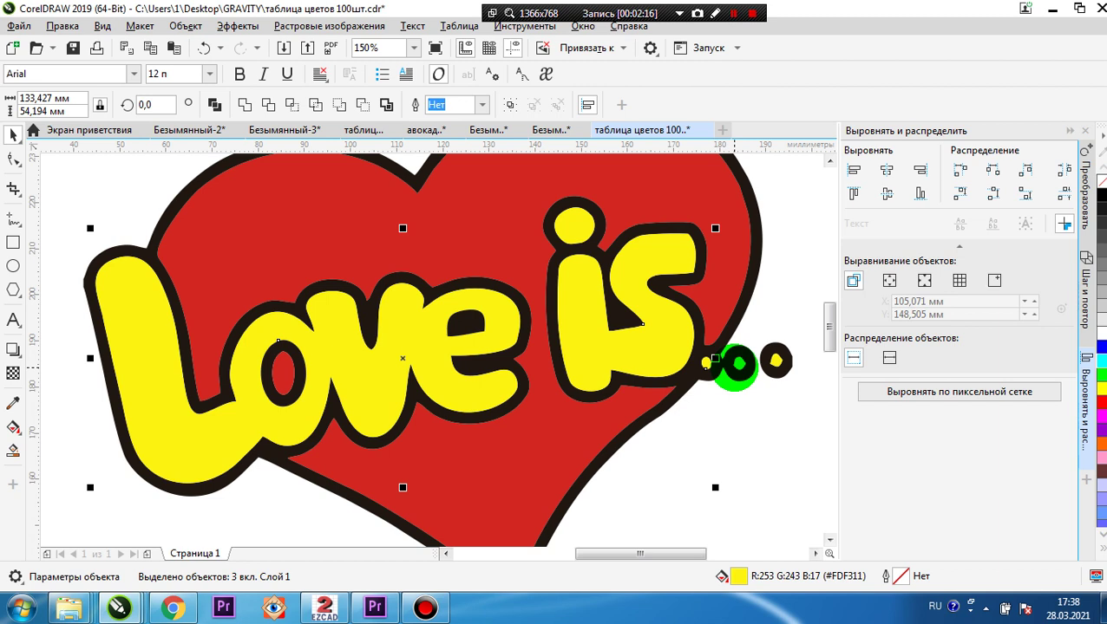
left_click(743, 362, "shift")
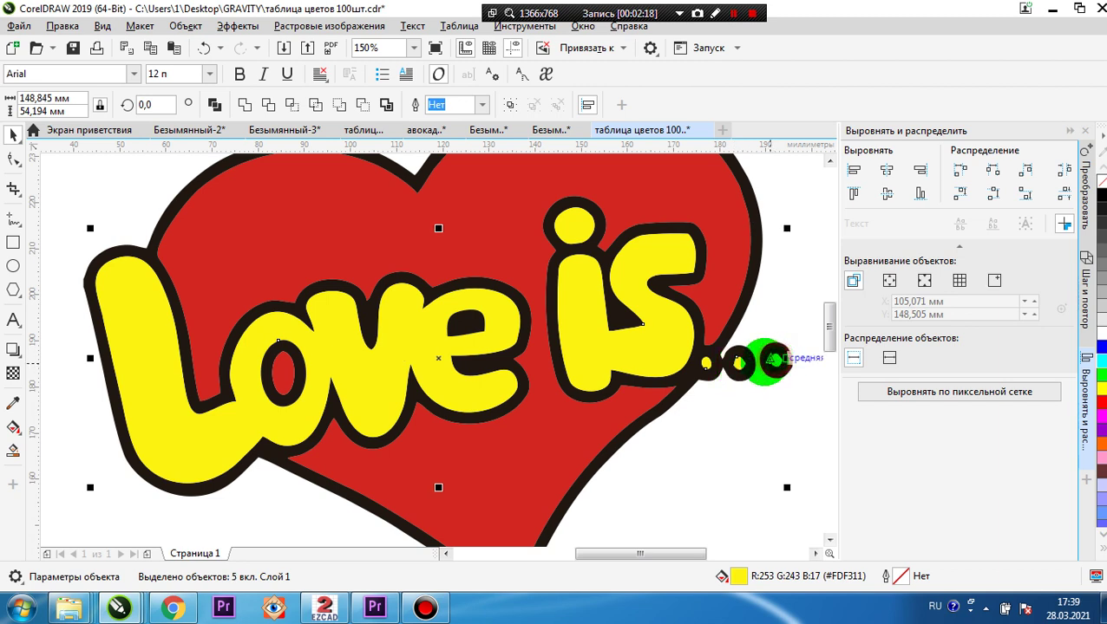
scroll(551, 355, "down", 1)
right_click(547, 347)
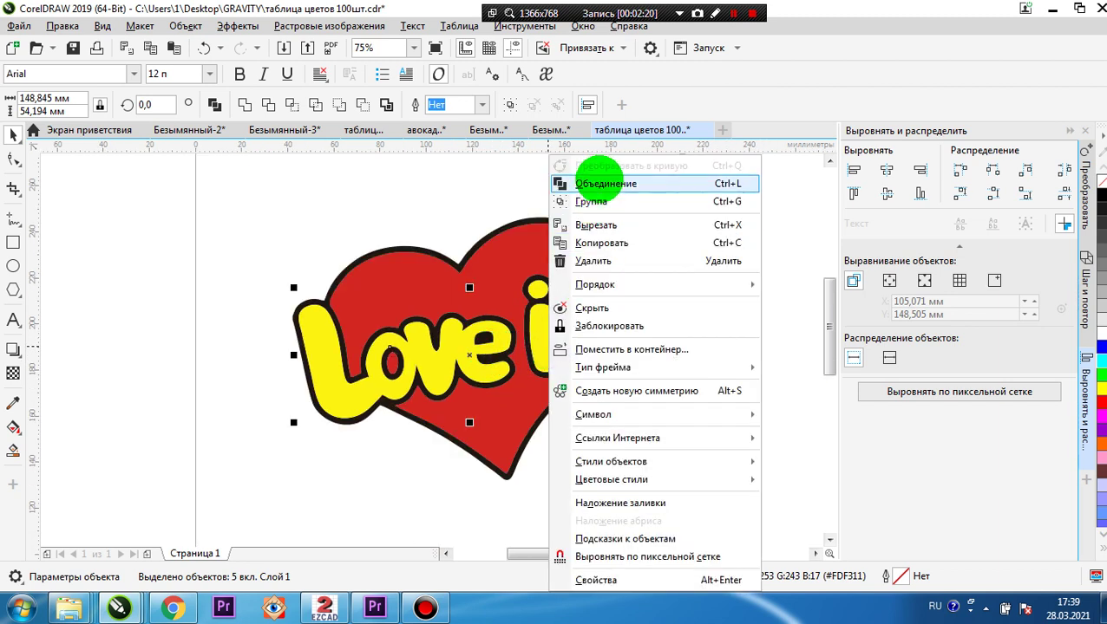
left_click(590, 201)
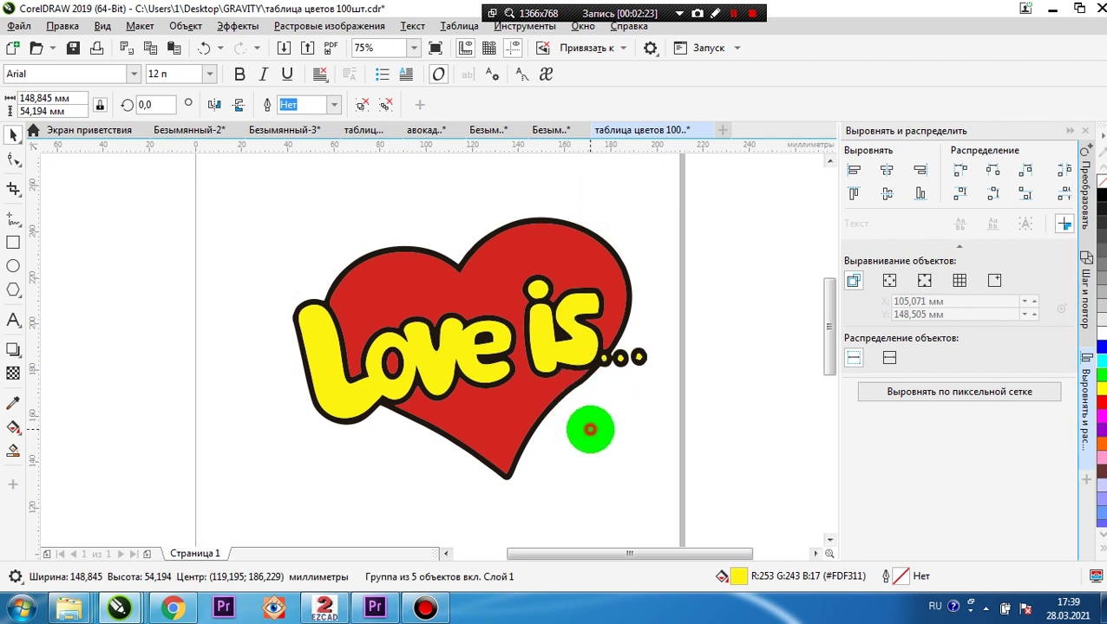
left_click(587, 432)
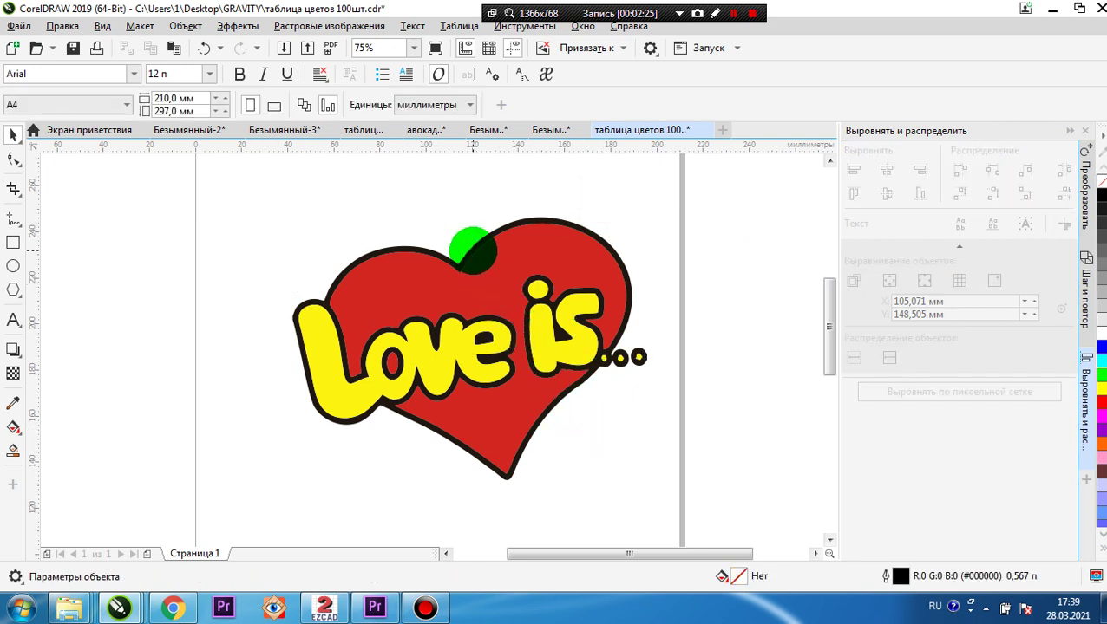
Step: Group the black heart and letter outline with the black pieces inside "o" and "e" and the separate dot outline
left_click(473, 250)
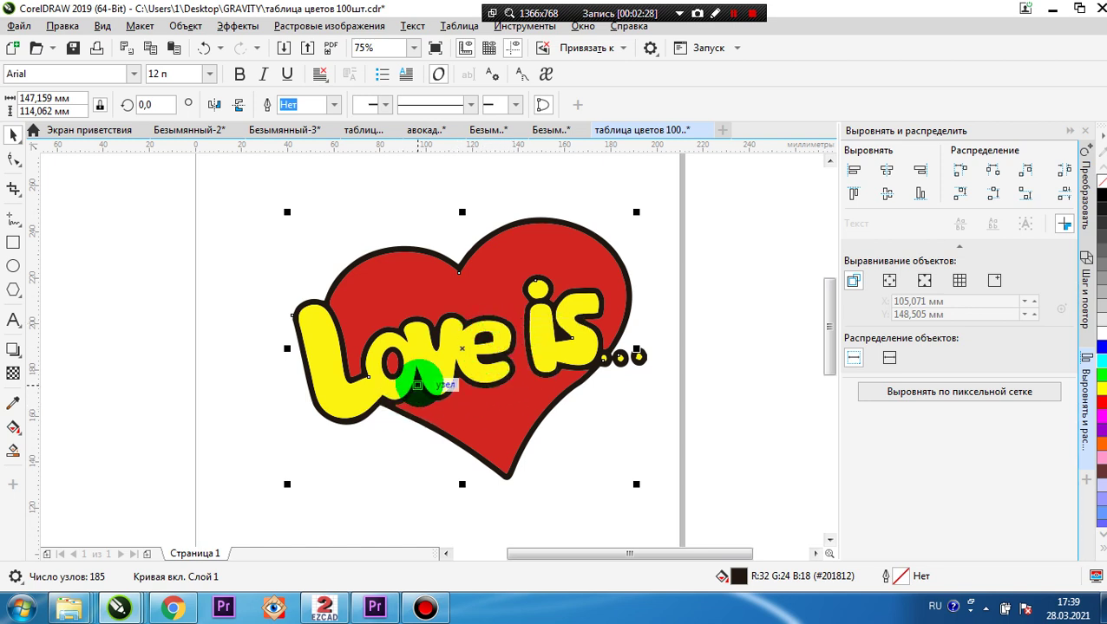
scroll(392, 363, "up", 2)
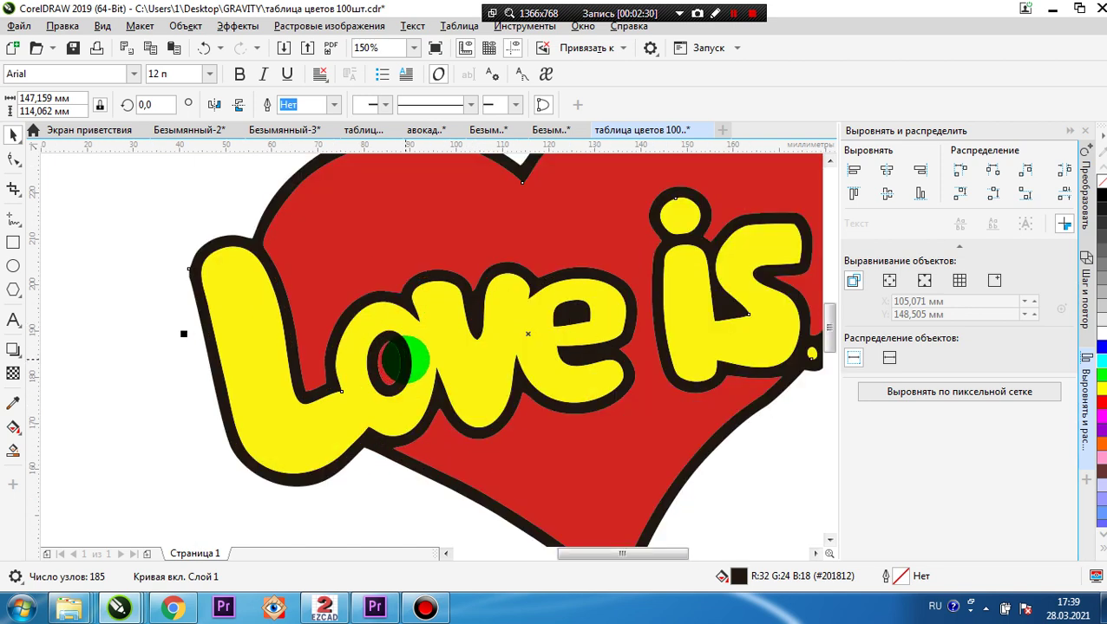
left_click(399, 360, "shift")
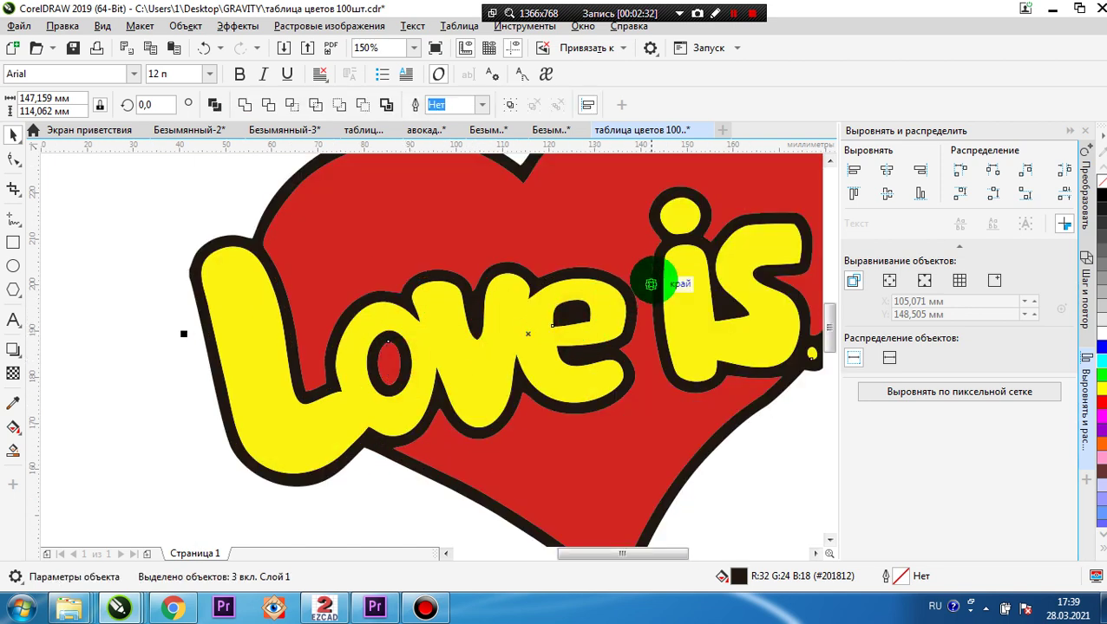
scroll(546, 295, "down", 2)
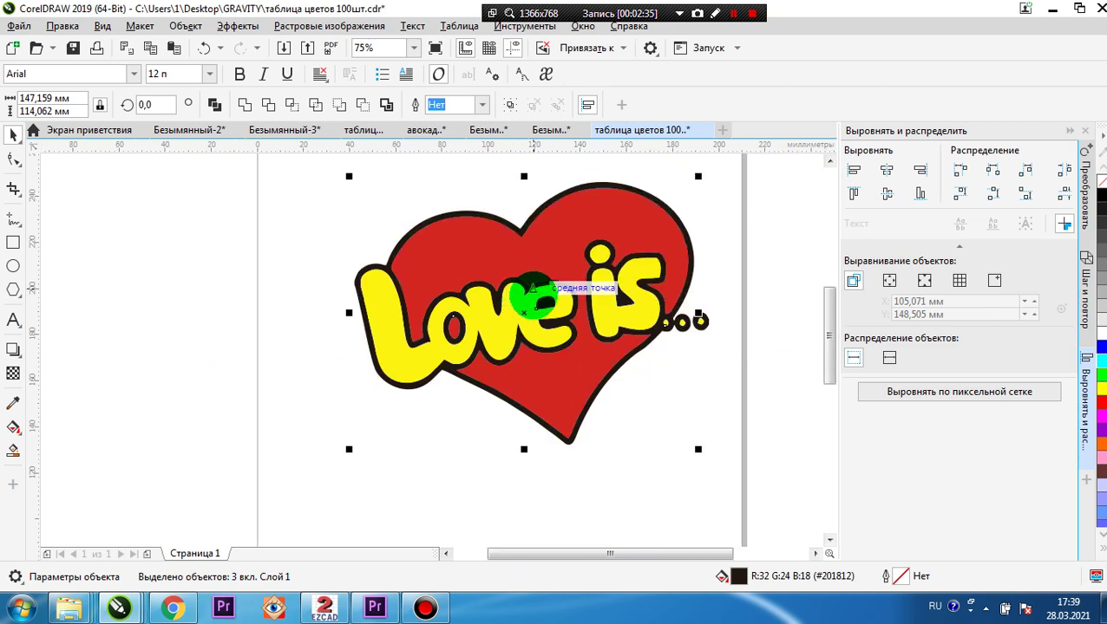
scroll(651, 300, "up", 2)
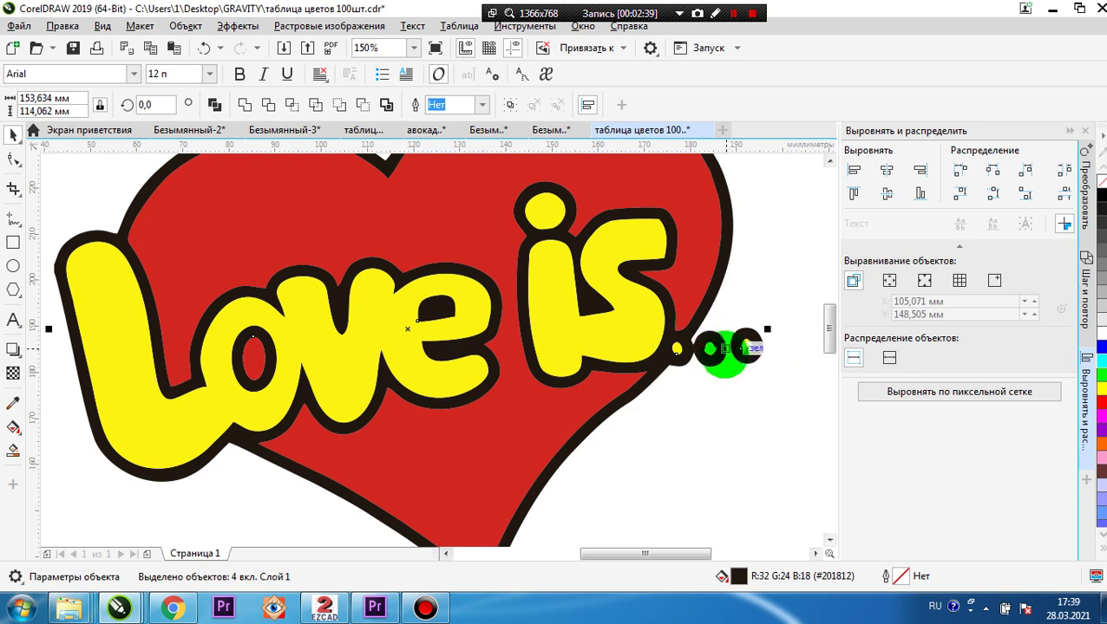
scroll(709, 350, "up", 3)
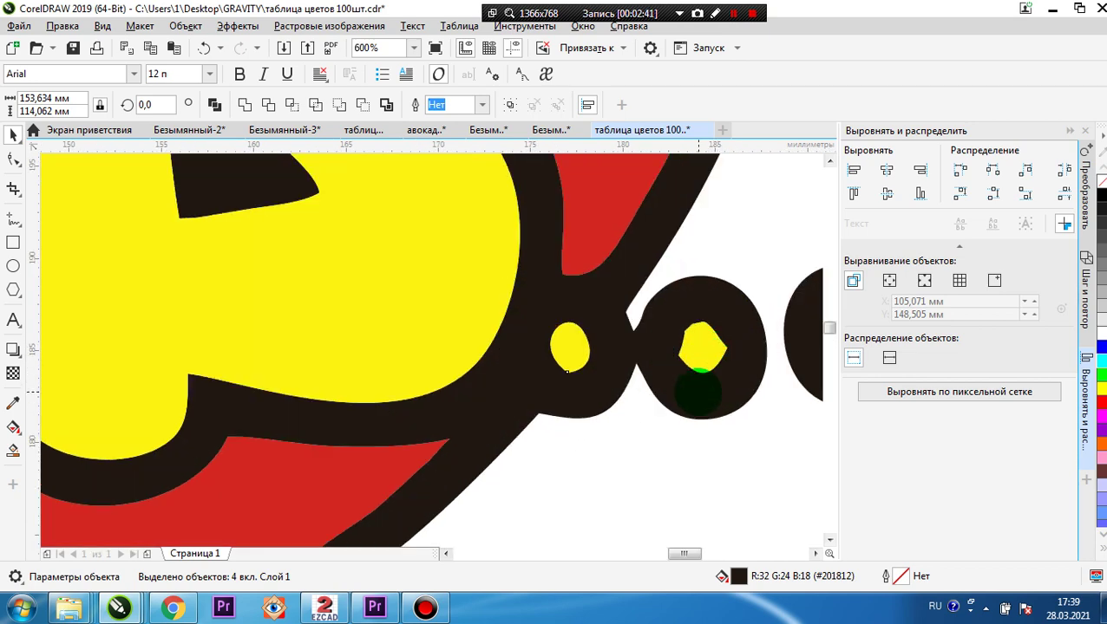
scroll(672, 401, "down", 5)
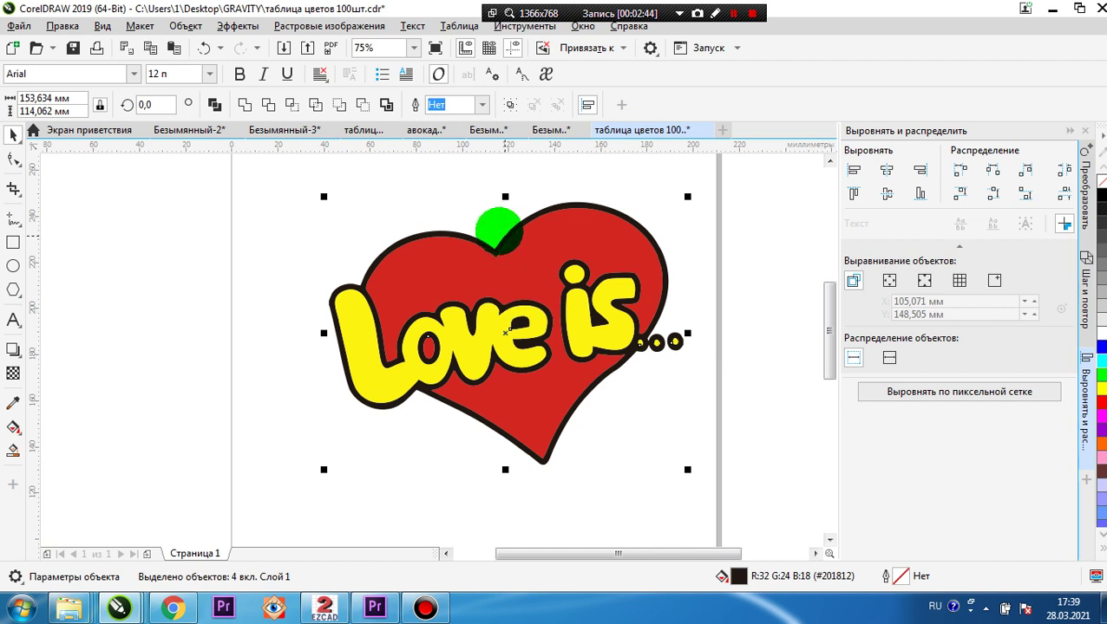
right_click(505, 180)
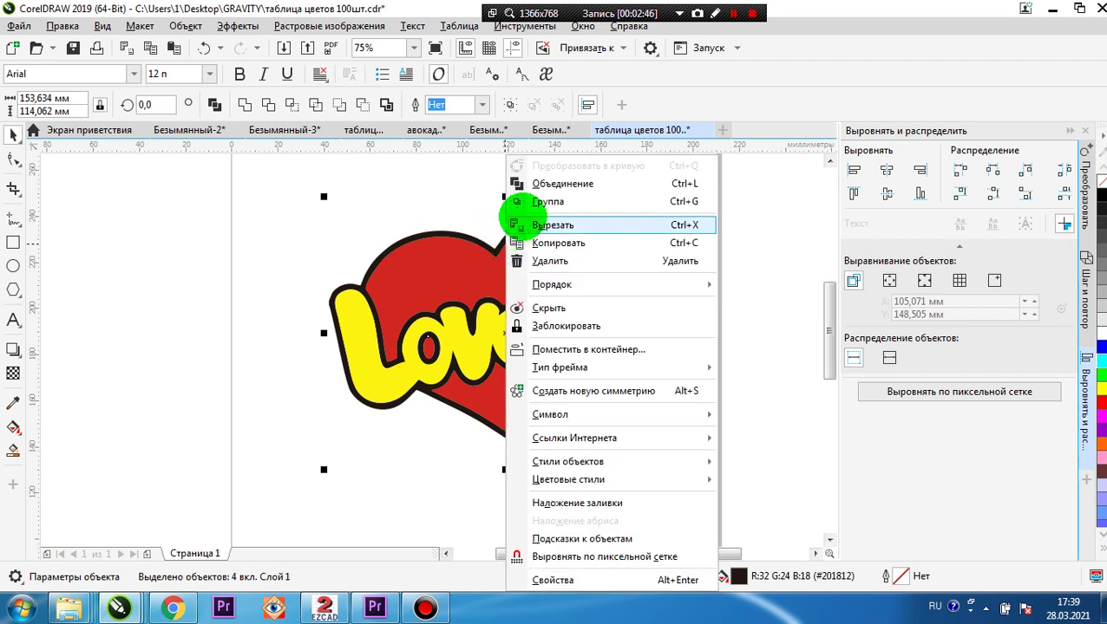
left_click(534, 198)
left_click(394, 191)
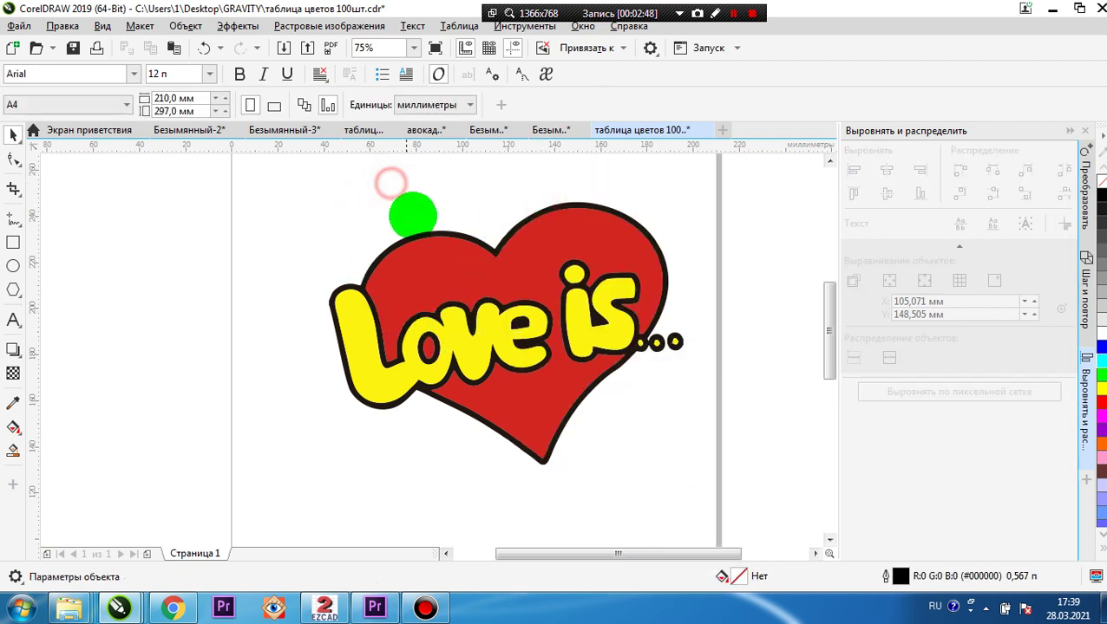
Step: Group the red heart shape with the red piece inside the letter "o" and clear the selection
left_click(472, 277)
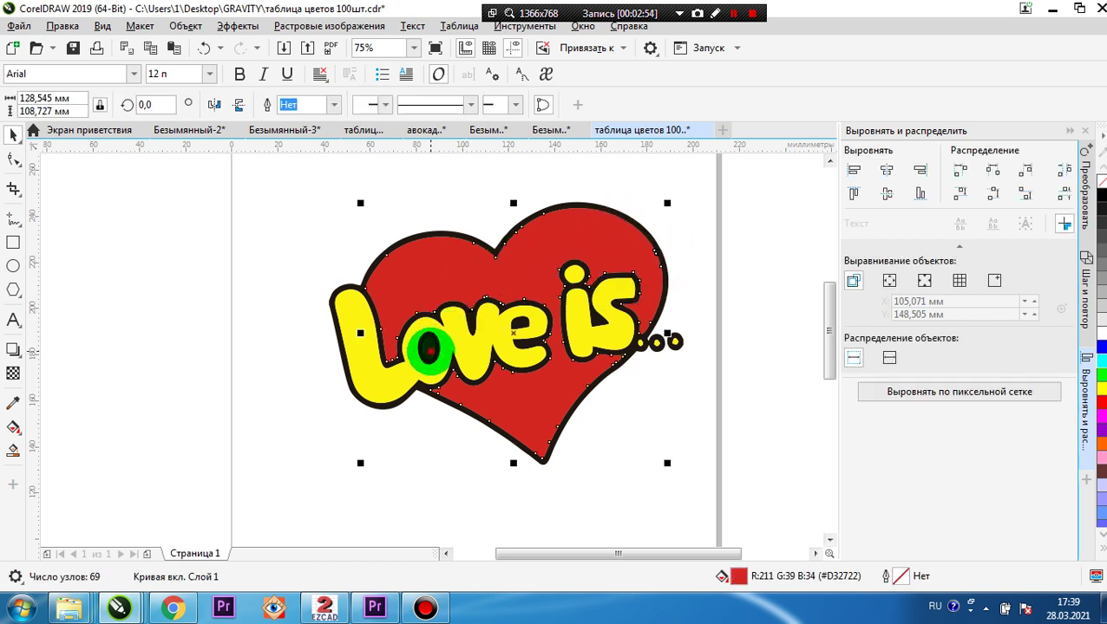
left_click(428, 349, "shift")
right_click(468, 276)
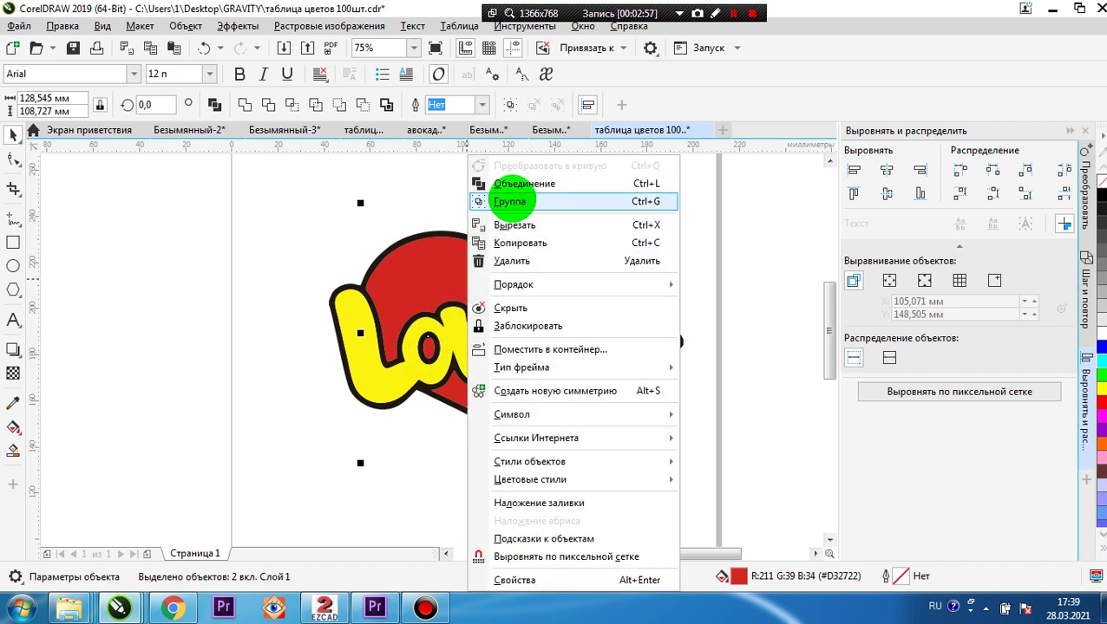
left_click(514, 200)
left_click(481, 181)
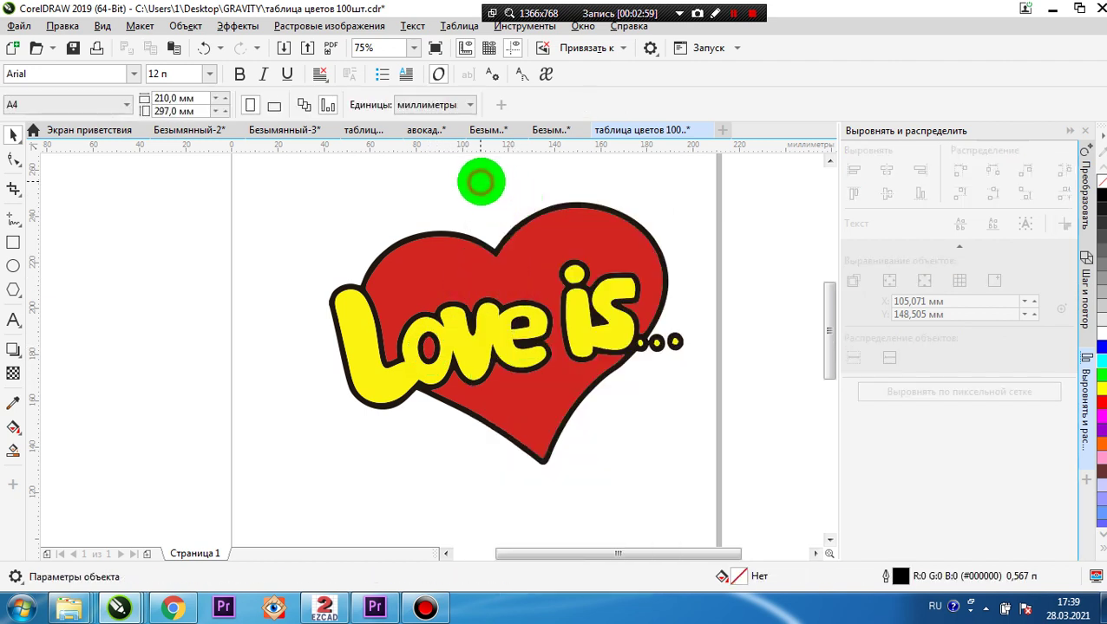
left_click(572, 274)
left_click(586, 324)
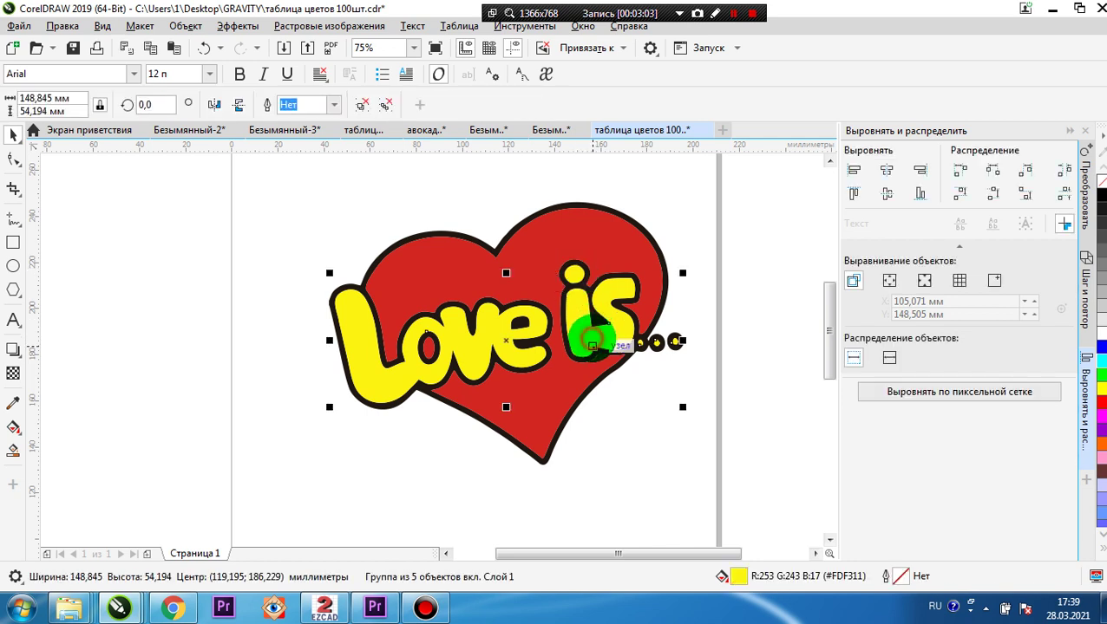
left_click(579, 276, "shift")
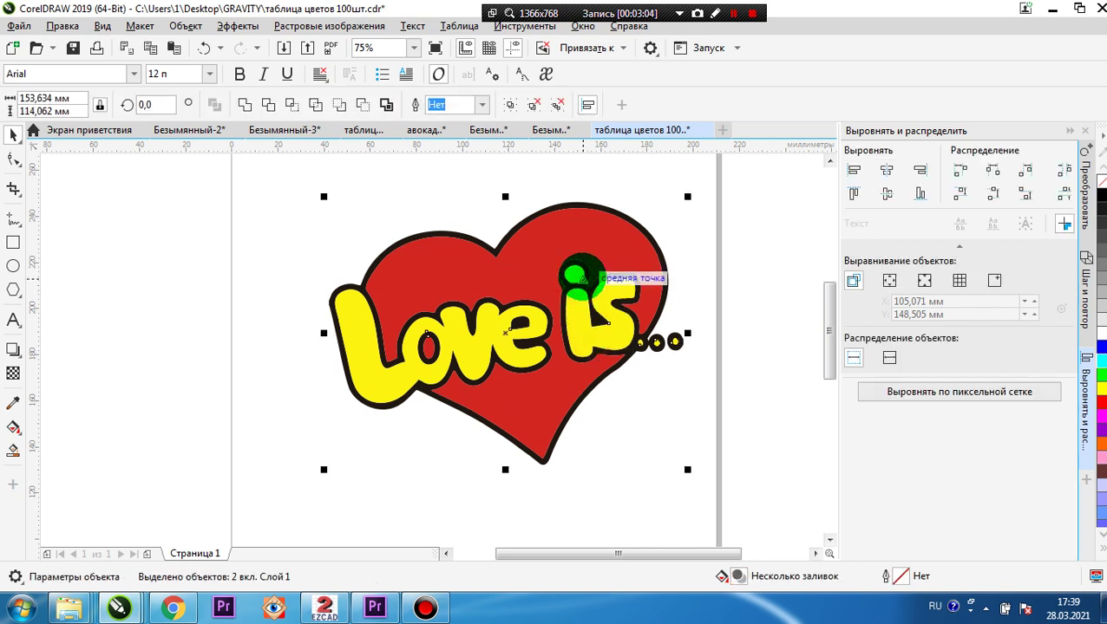
left_click(720, 249)
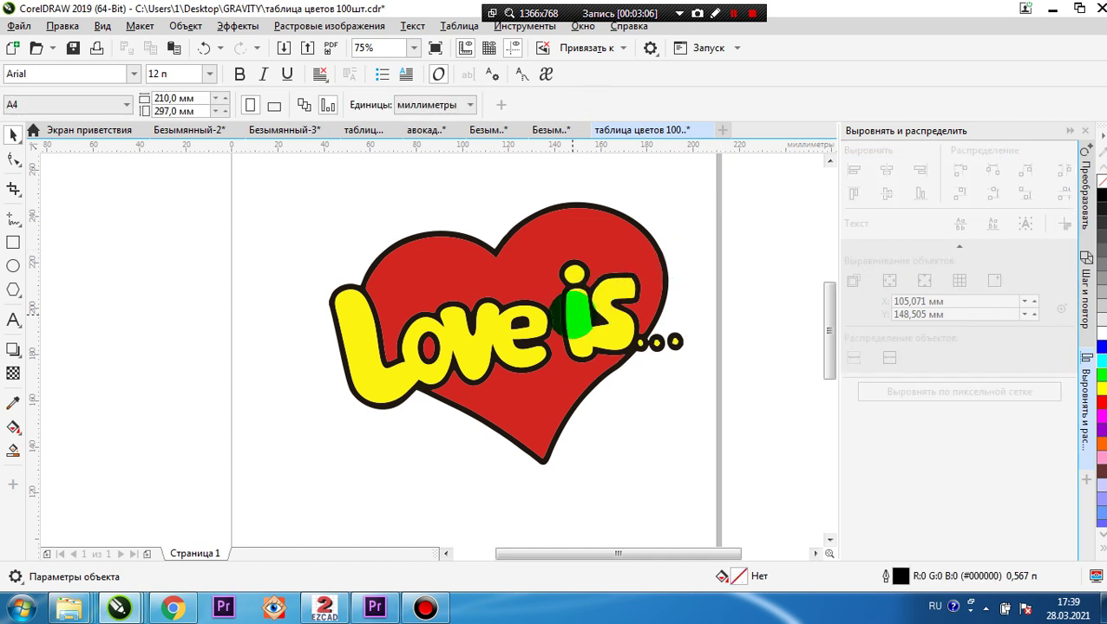
Step: Group the yellow dot of the letter "i" with the yellow lettering group and clear the selection
left_click(573, 274)
left_click(574, 266, "shift")
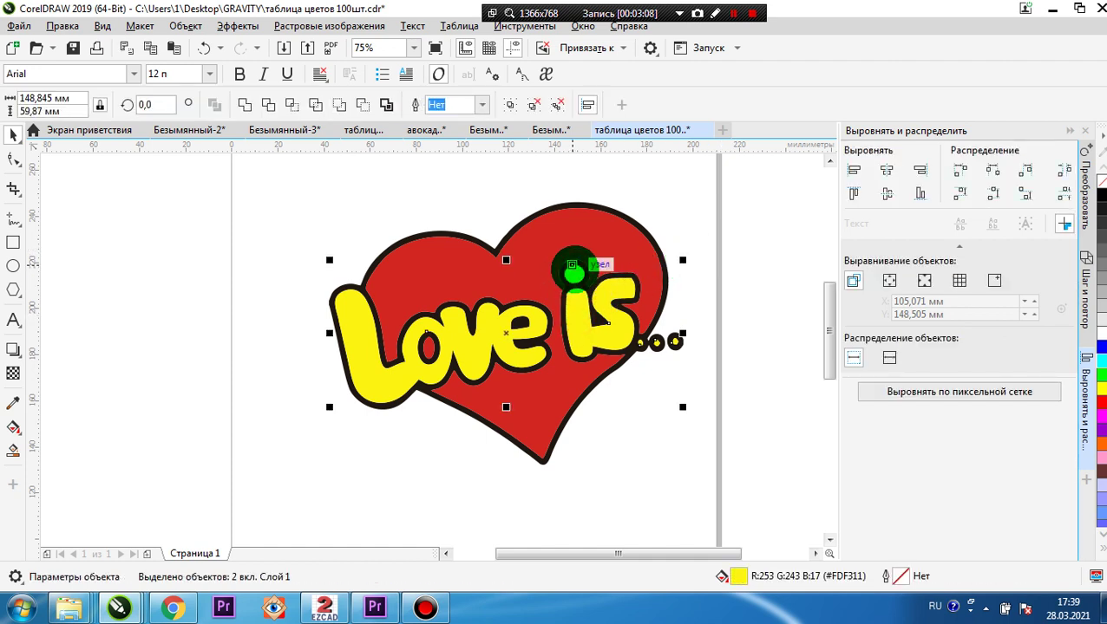
right_click(574, 260)
left_click(602, 202)
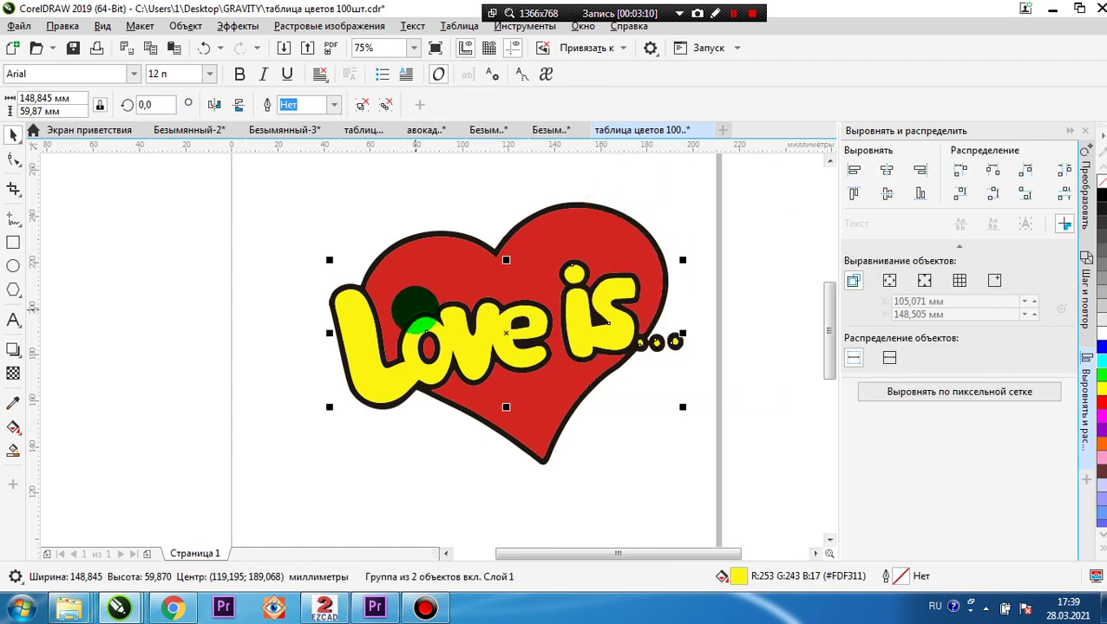
scroll(434, 314, "down", 1)
left_click(486, 228)
Step: Separate the colours by moving the yellow lettering off the page to the right and the black outline about 180 mm to the left
left_click_drag(452, 239, 425, 322)
scroll(465, 295, "up", 1)
scroll(420, 285, "down", 1)
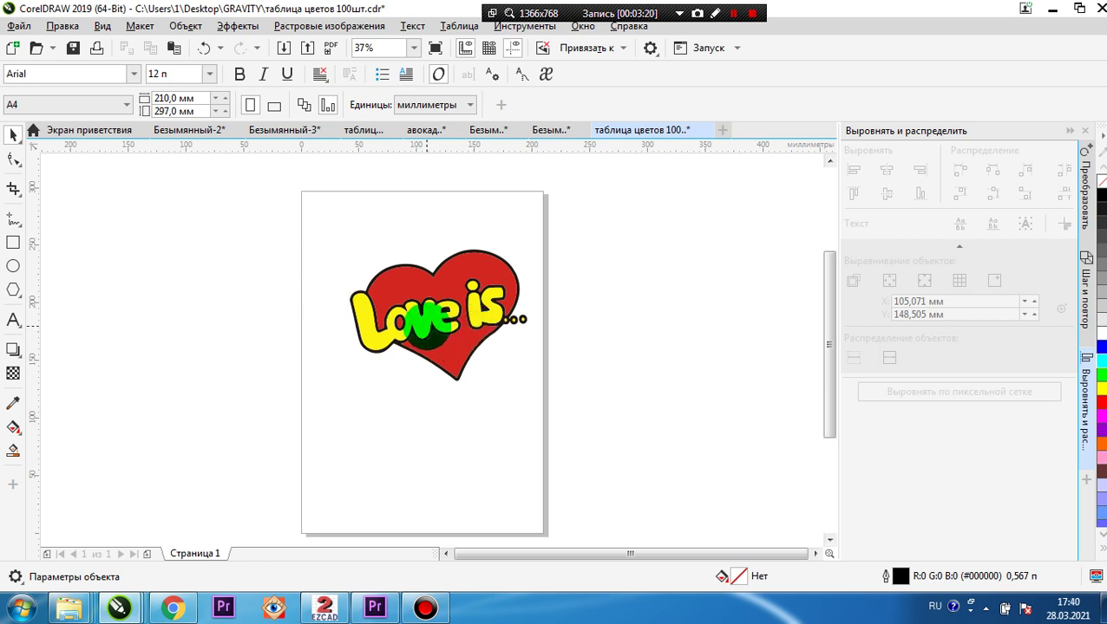
left_click(425, 322)
left_click_drag(425, 323, 652, 311)
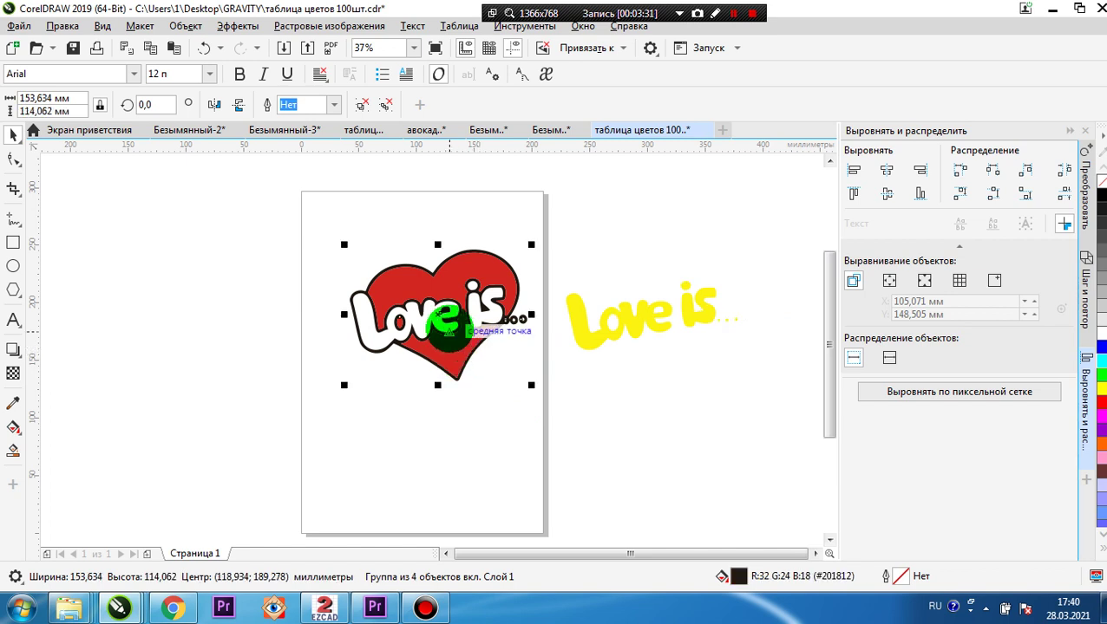
left_click_drag(440, 310, 242, 271)
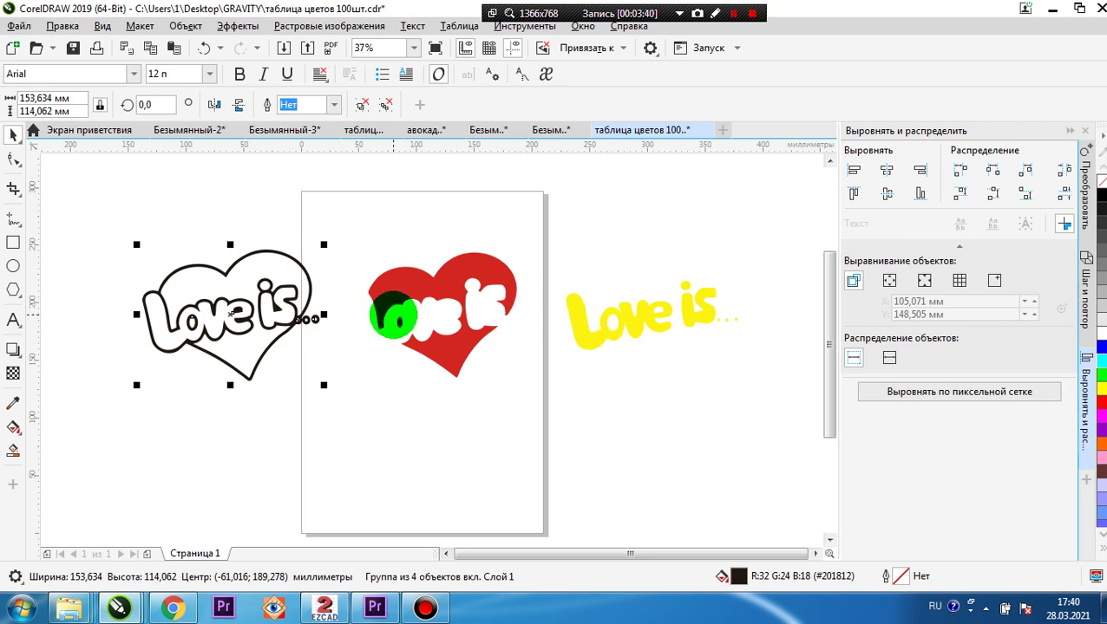
Step: Save the document under the name "сердце лов ис цветное" as a CorelDRAW 21.0 (2019) CDR file in the GRAVITY folder
key("ctrl+shift+s")
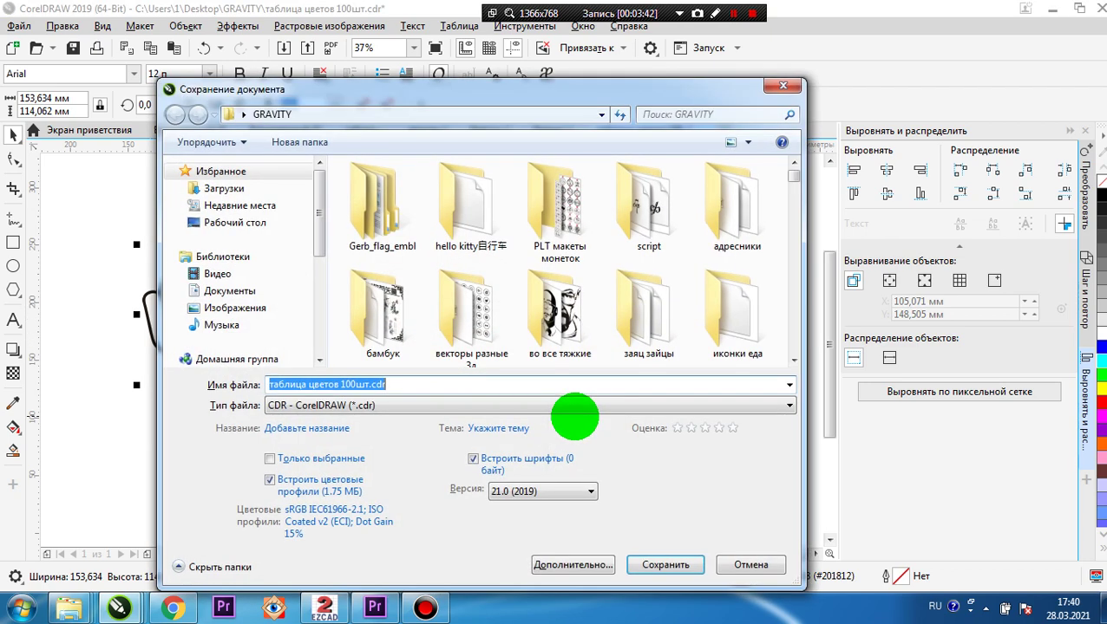
type("сердце лов ис цветное")
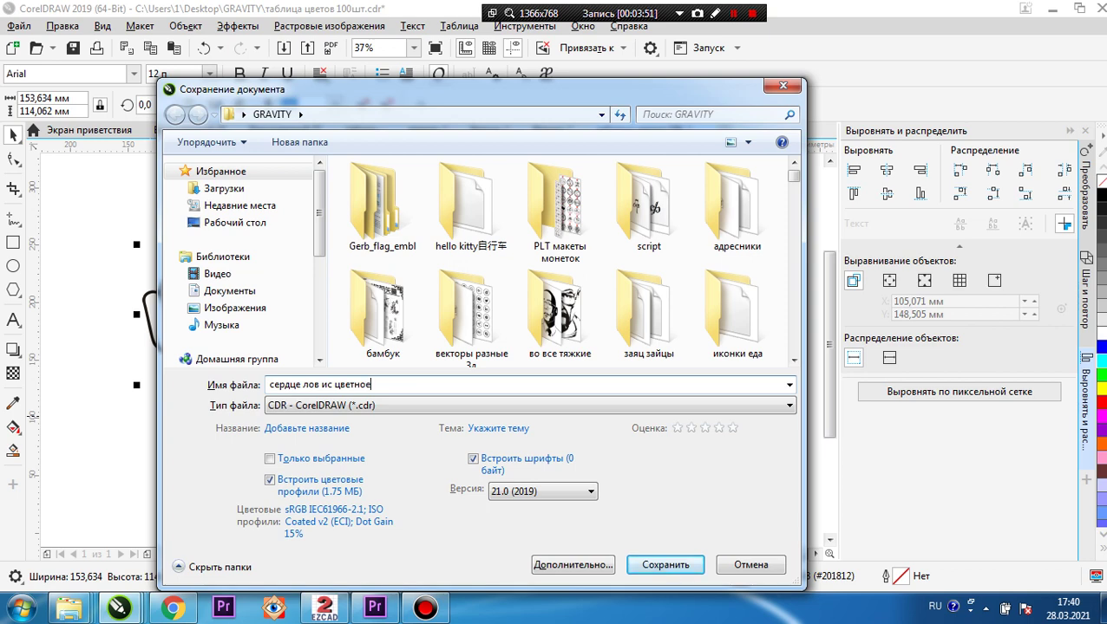
left_click(659, 565)
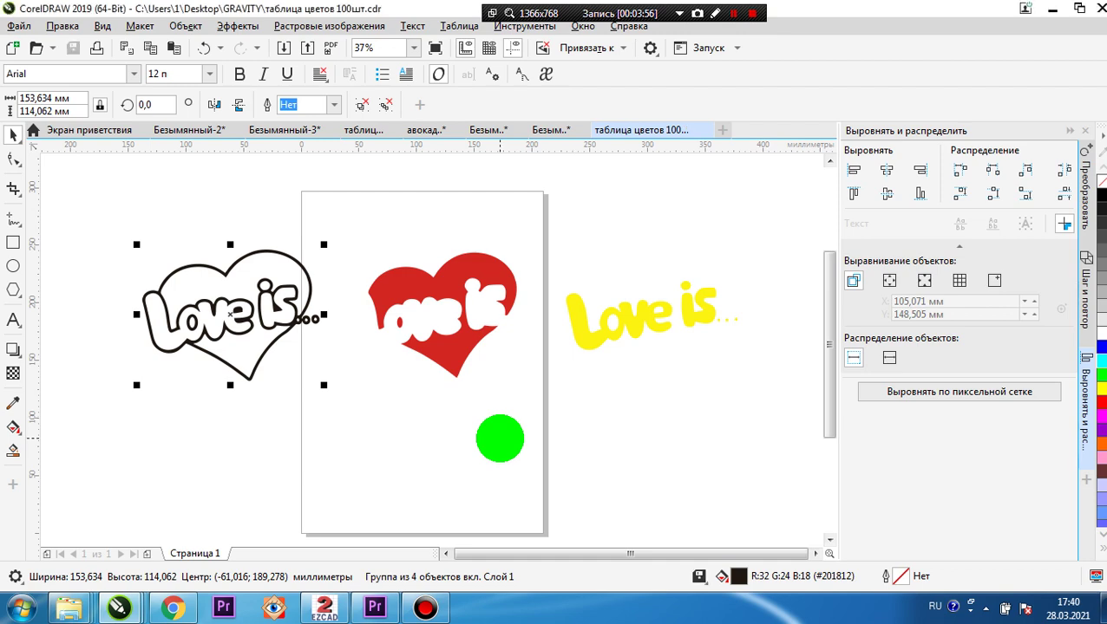
Step: Save a copy of the drawing as "сердце лов ис цветное.dxf" in AutoCAD DXF format and accept the export settings
key("ctrl+shift+s")
left_click(388, 406)
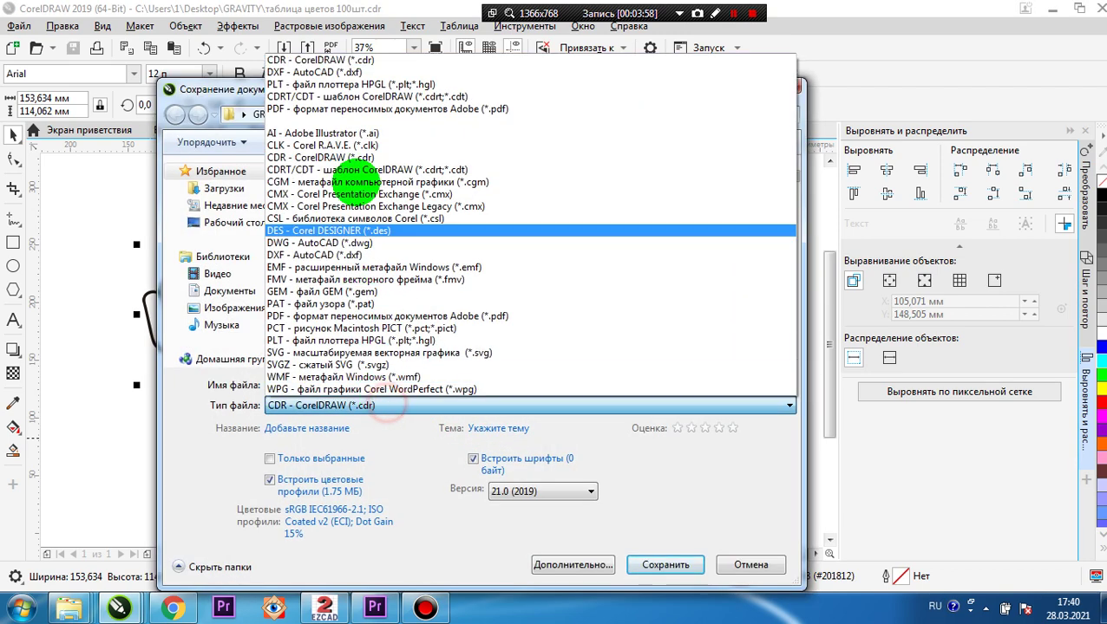
left_click(334, 72)
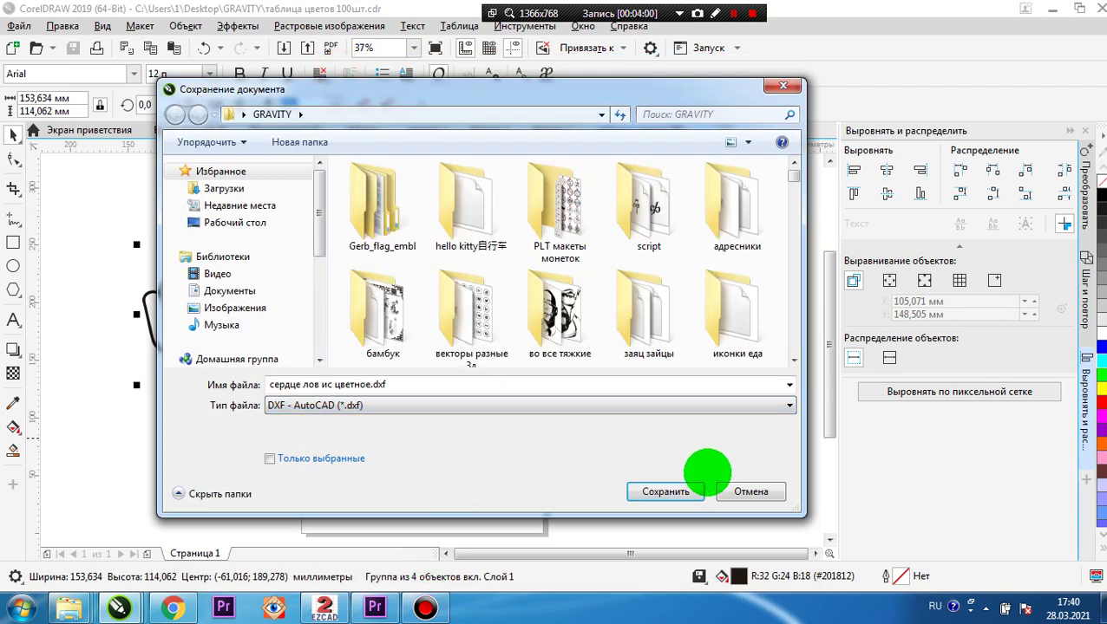
left_click(666, 492)
left_click(670, 379)
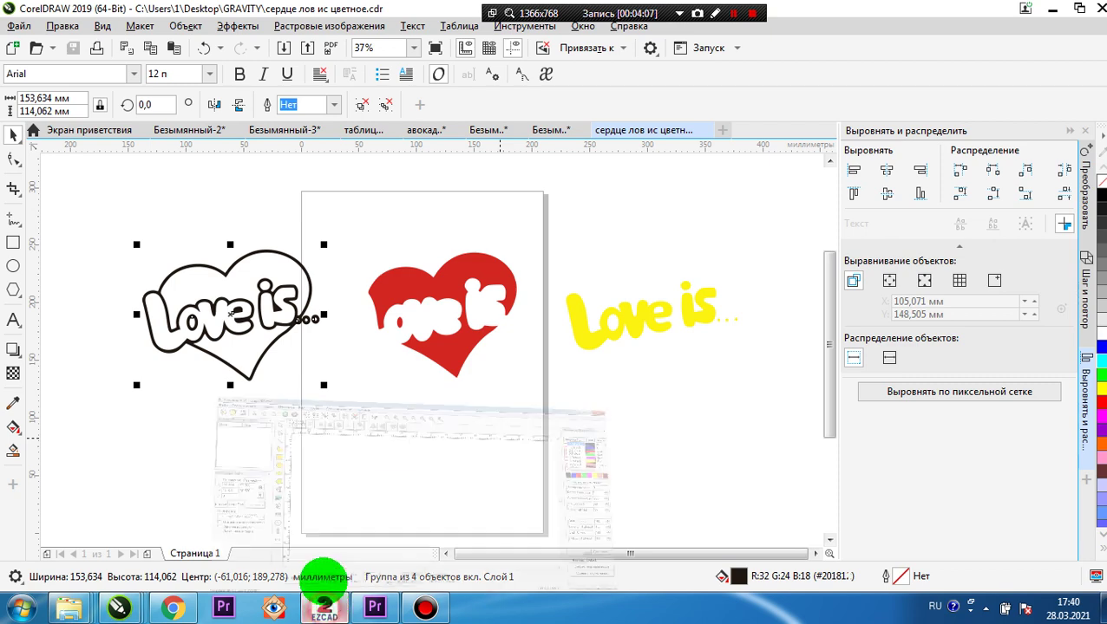
Step: Switch to EZCAD and open the vector file "сердце лов ис цветное.dxf" from the GRAVITY folder
left_click(324, 607)
left_click(447, 379)
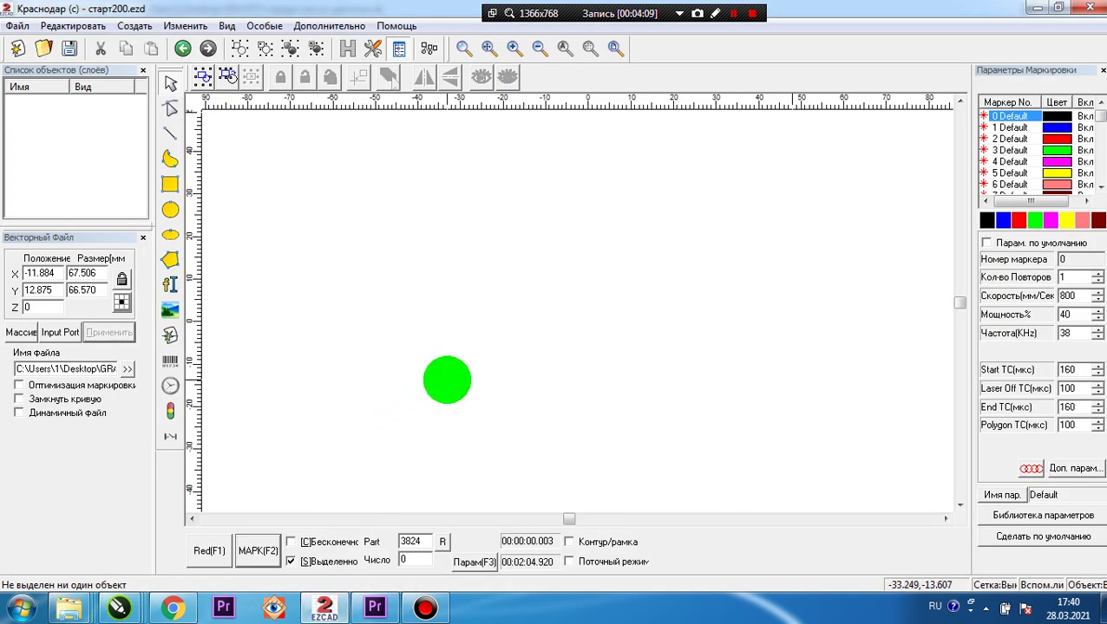
key("ctrl+o")
type("сер")
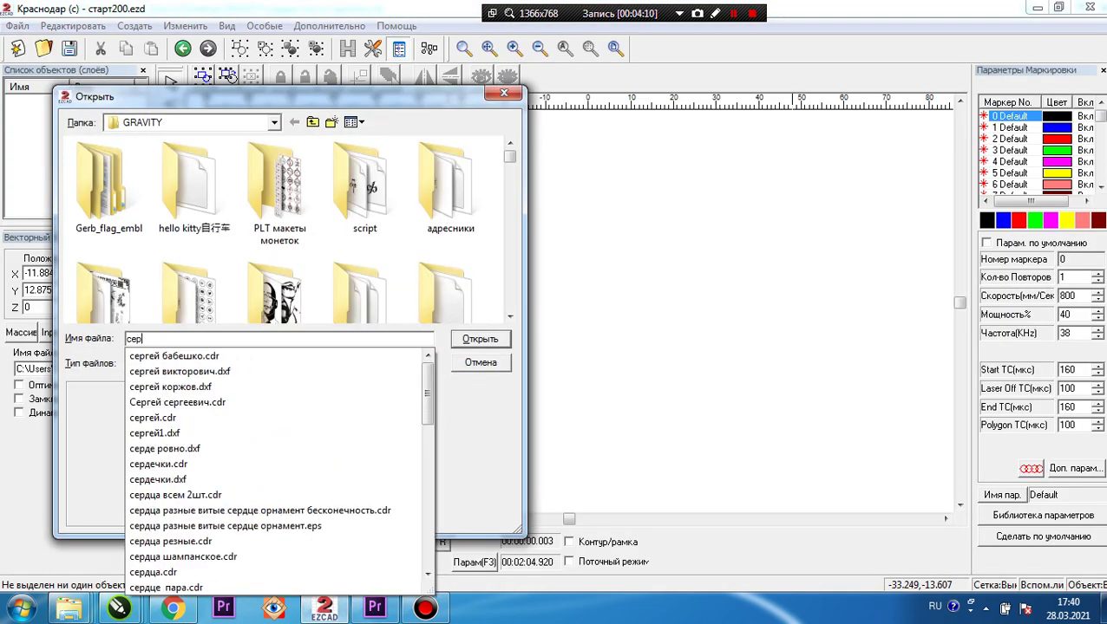
type("дце лов")
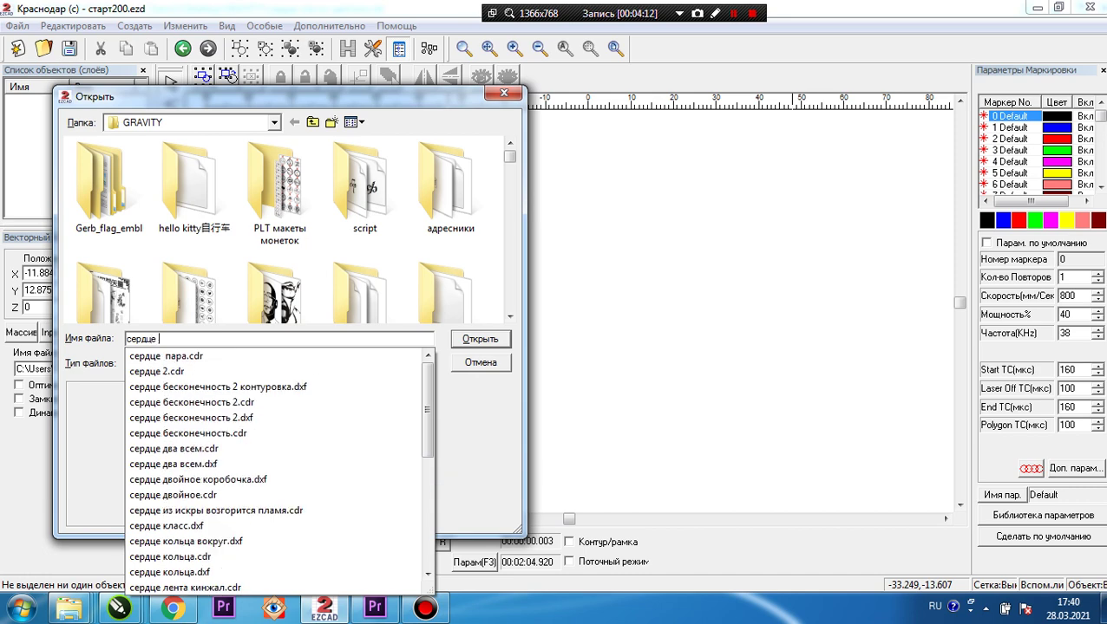
key("Down")
key("Down")
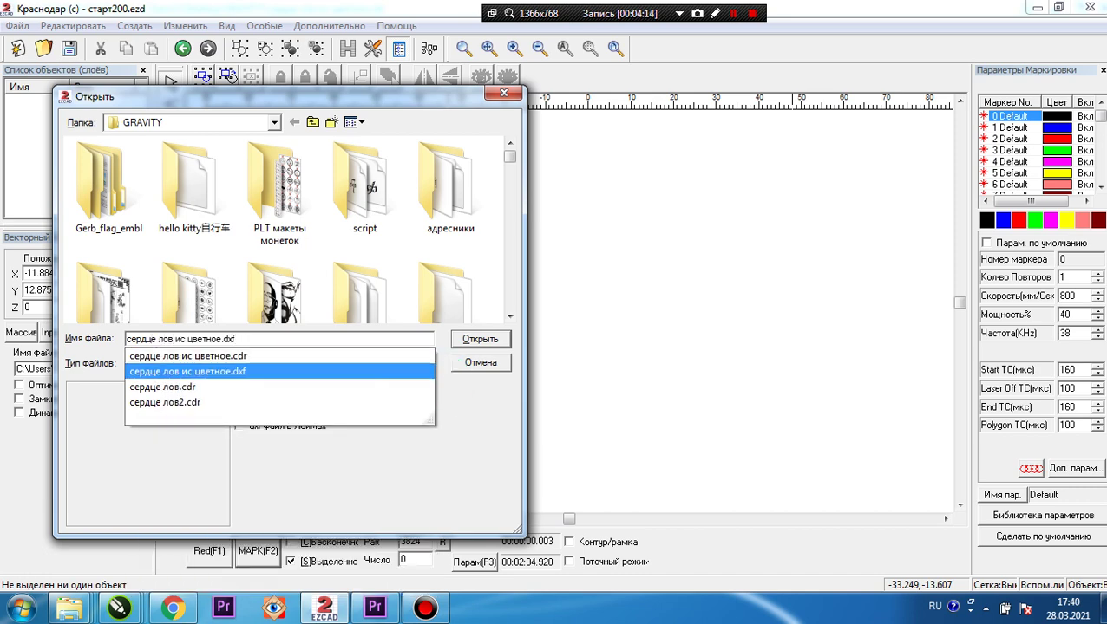
key("Return")
Step: Place the imported drawing at the origin, break it into separate curves and clear the selection
scroll(443, 217, "down", 1)
scroll(461, 283, "down", 1)
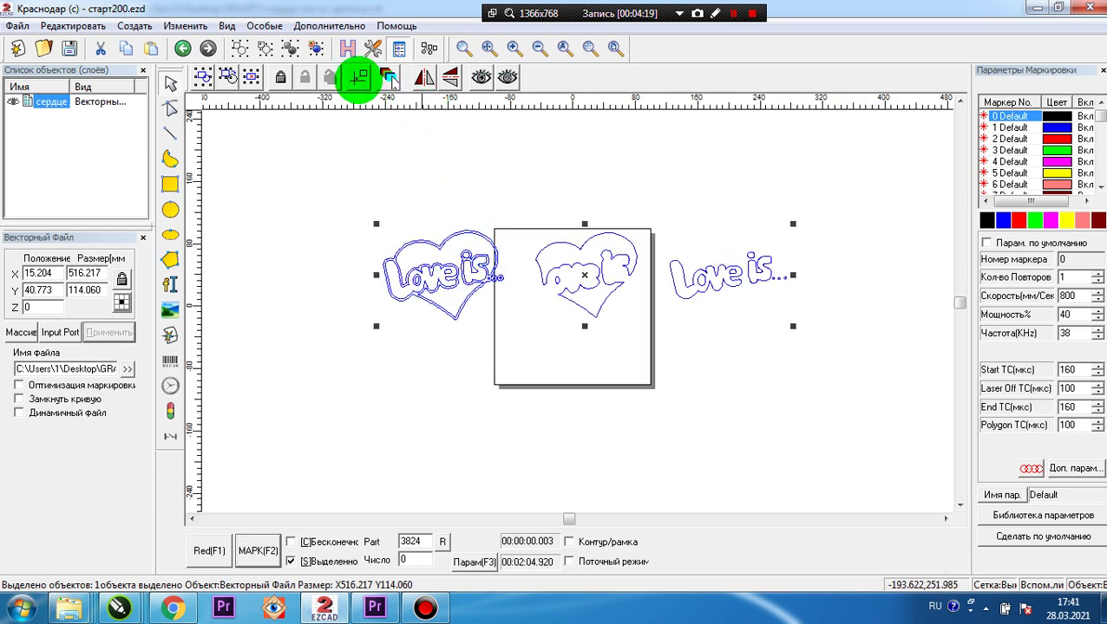
left_click(358, 80)
scroll(632, 336, "up", 1)
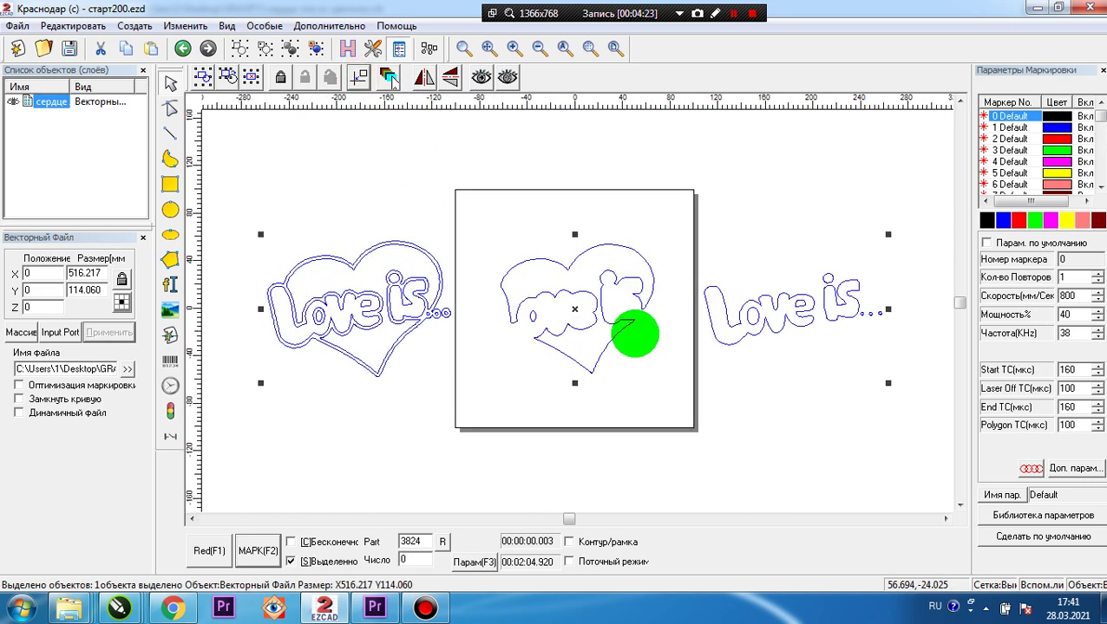
key("ctrl+k")
left_click(657, 354)
Step: Assign black pen 0 to the left outlined heart, with speed 100 mm/s and power 10%
left_click_drag(238, 189, 464, 400)
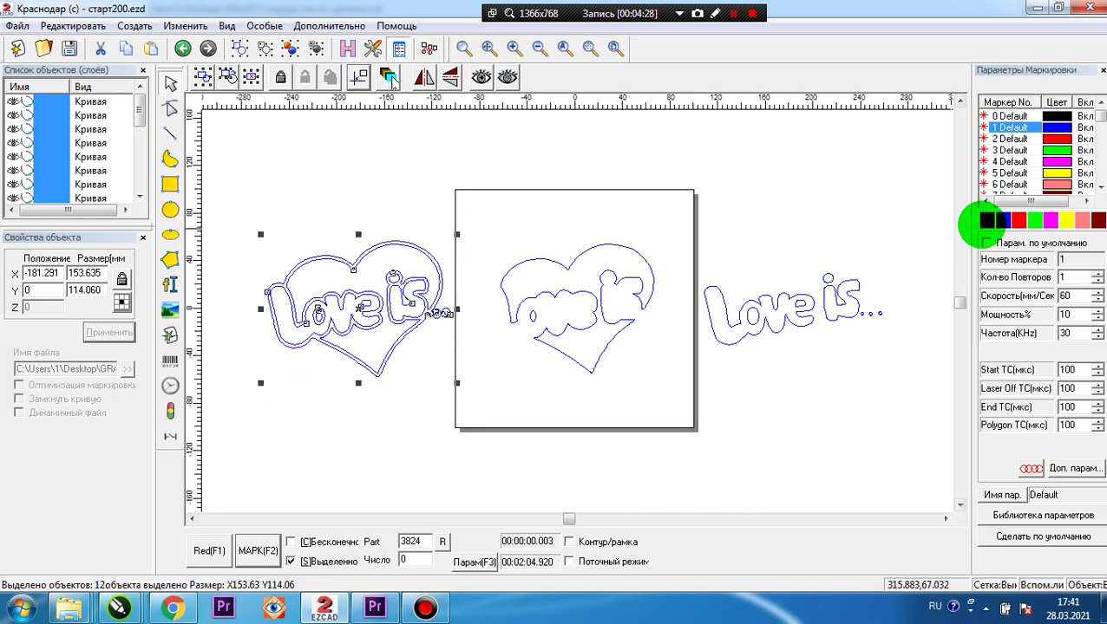
left_click(986, 220)
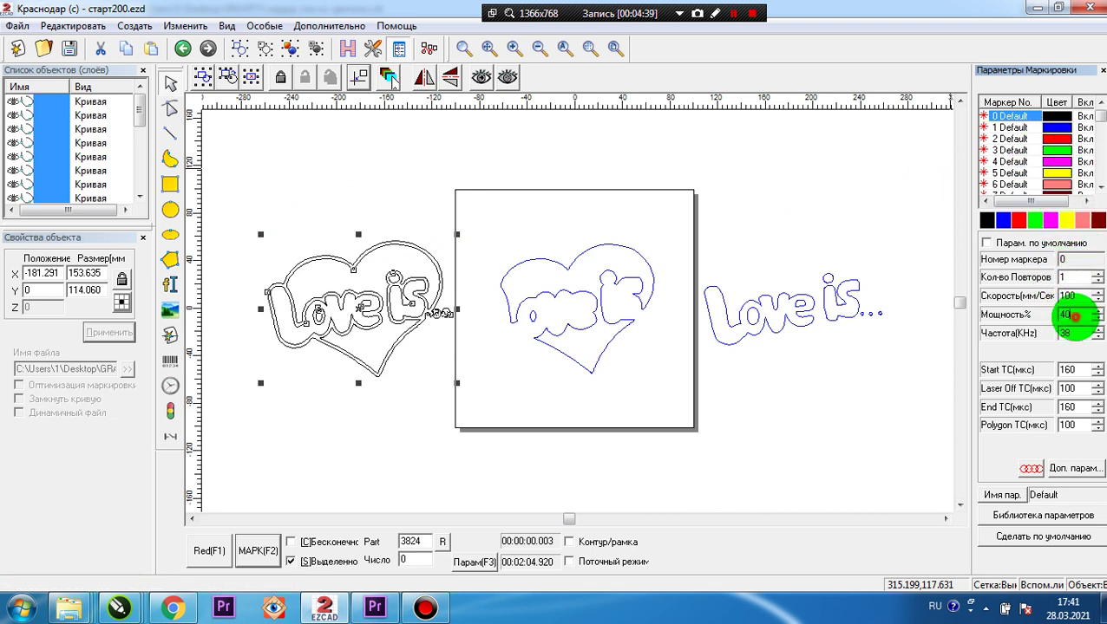
type("1")
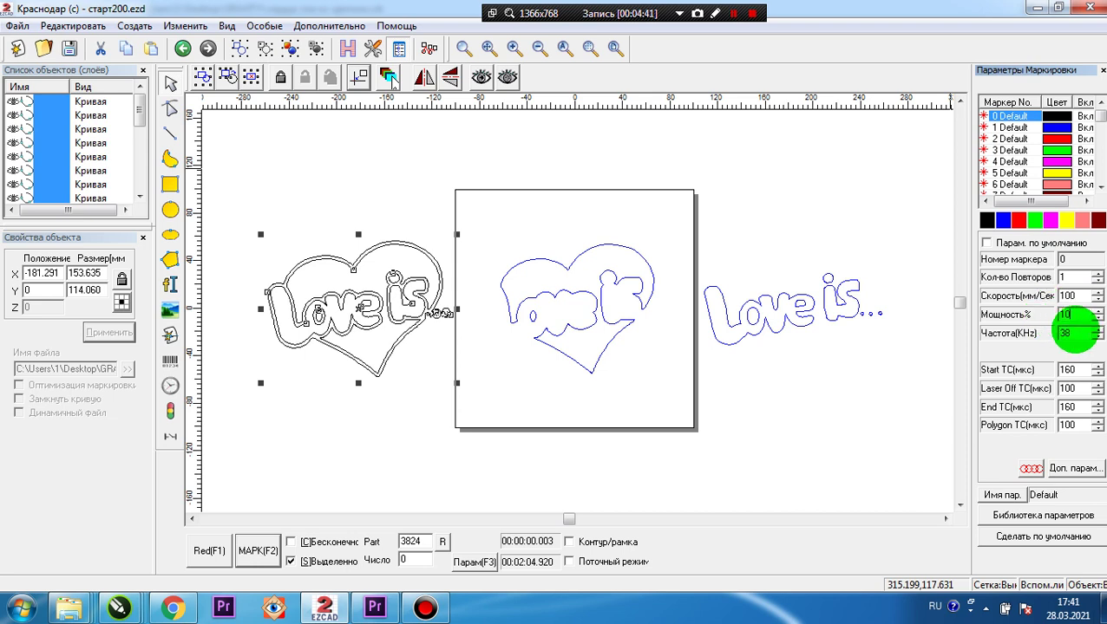
Step: Set pen 0's frequency to 50 KHz and its Start TC and End TC to 100, and clear the selection
left_click(1071, 333)
type("50")
key("Tab")
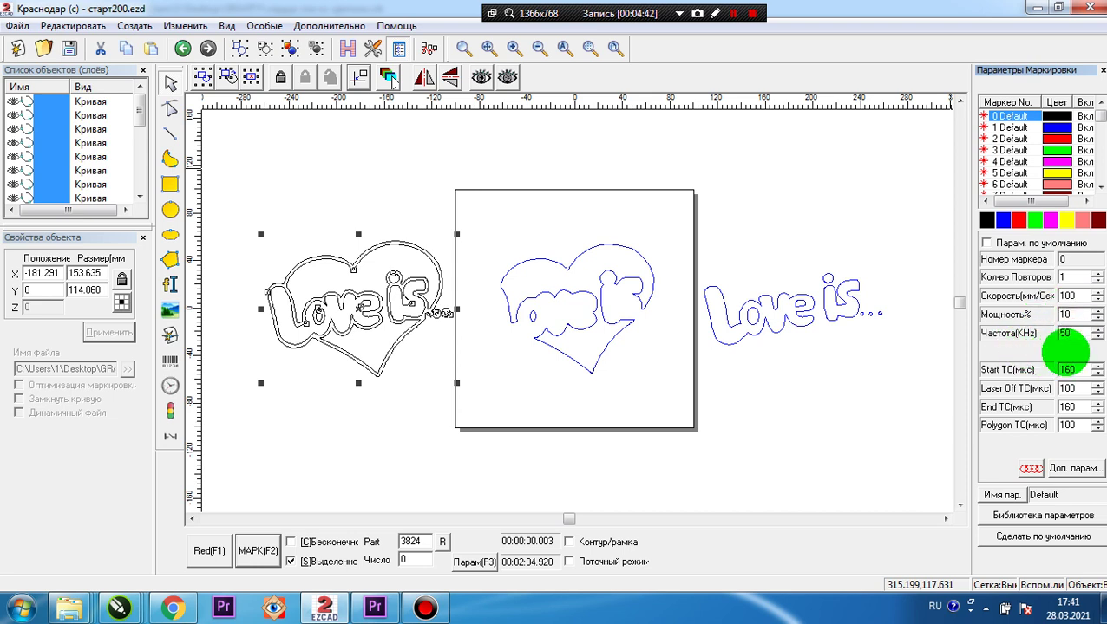
type("10")
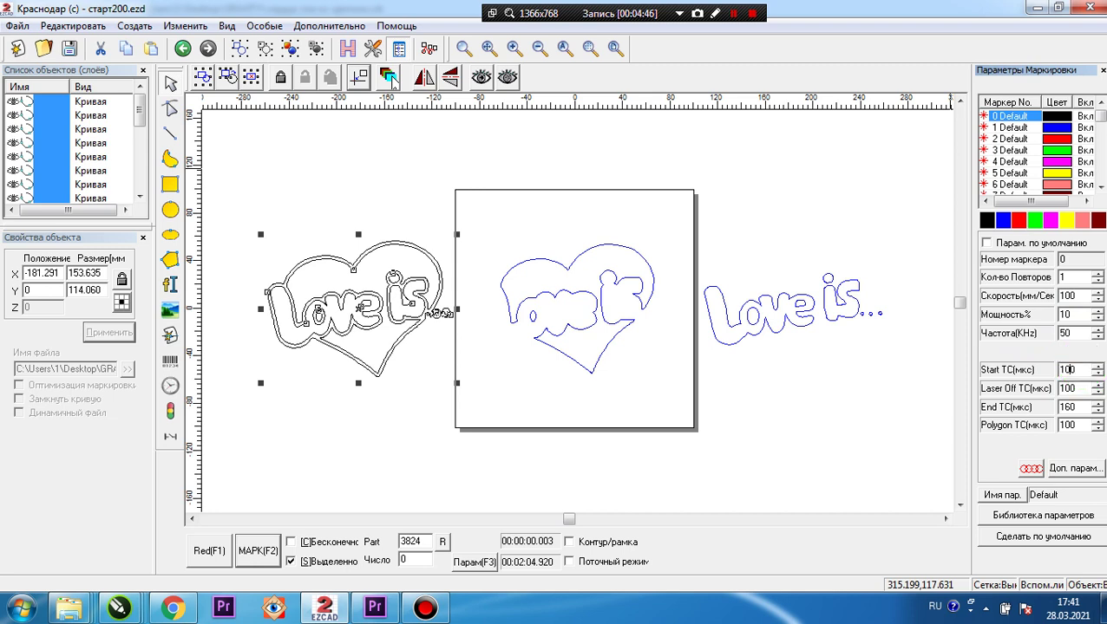
left_click(1075, 408)
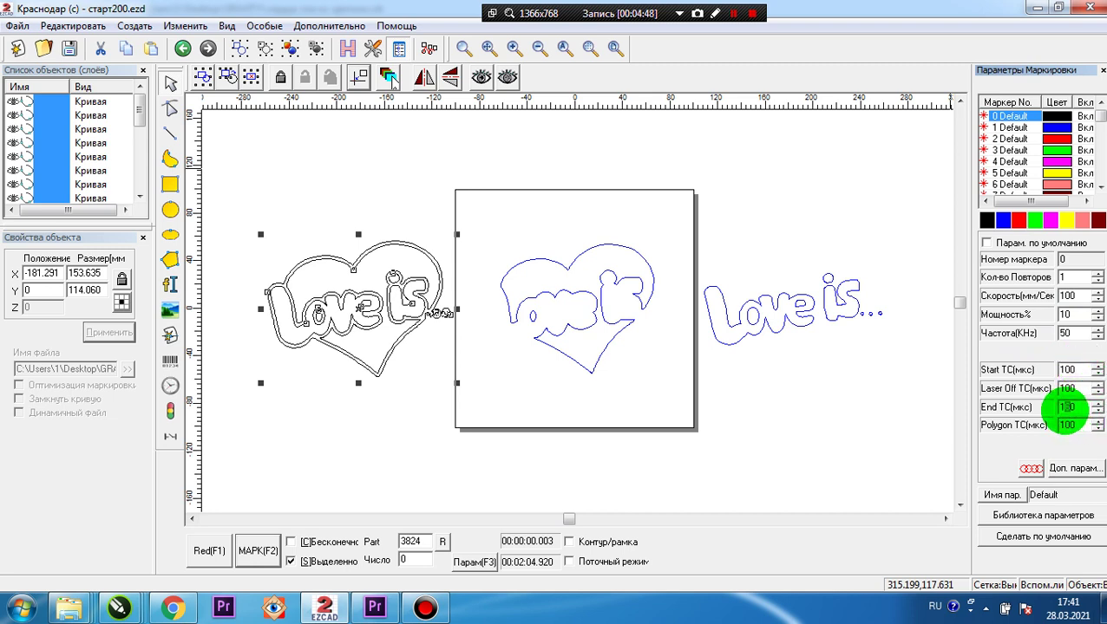
left_click(818, 373)
left_click(219, 169)
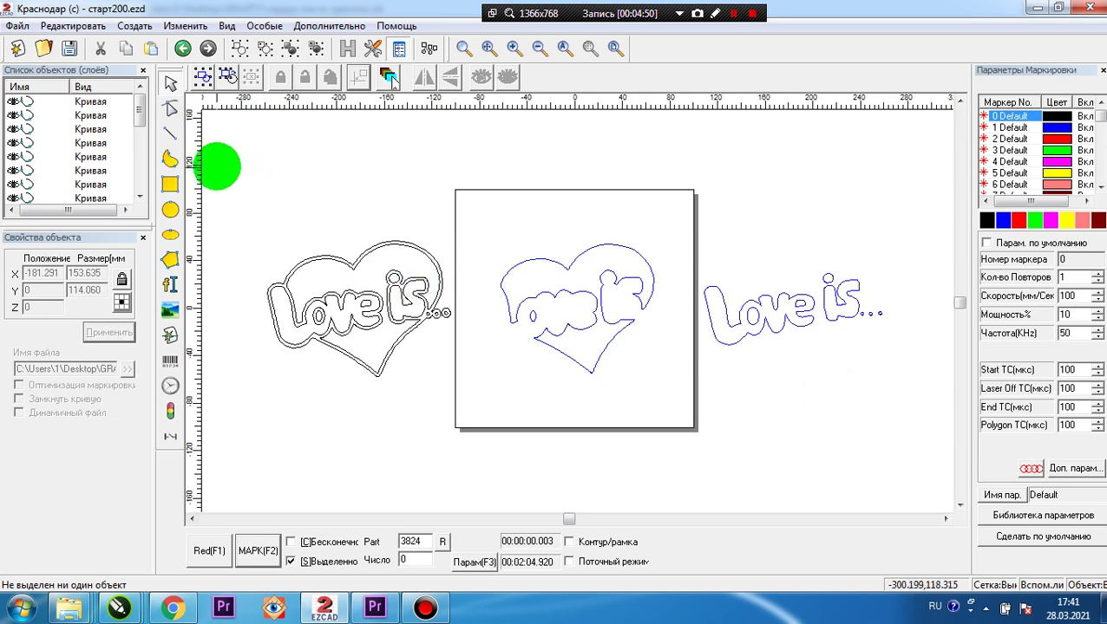
Step: Hatch the left outlined heart with black pen 0 and clear the selection
left_click_drag(235, 171, 471, 429)
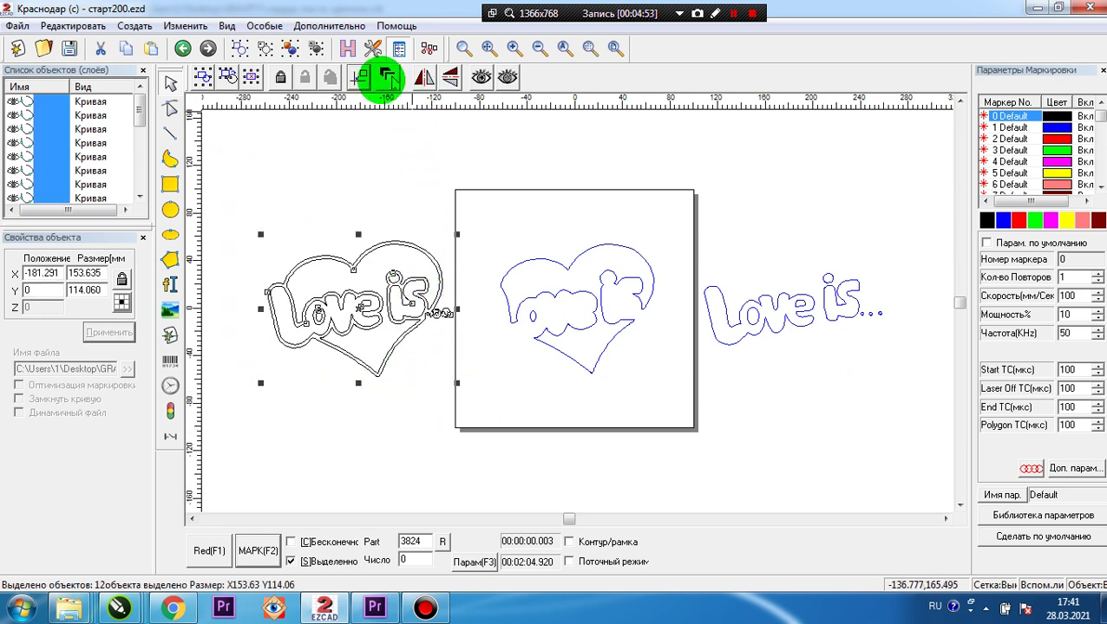
left_click(347, 49)
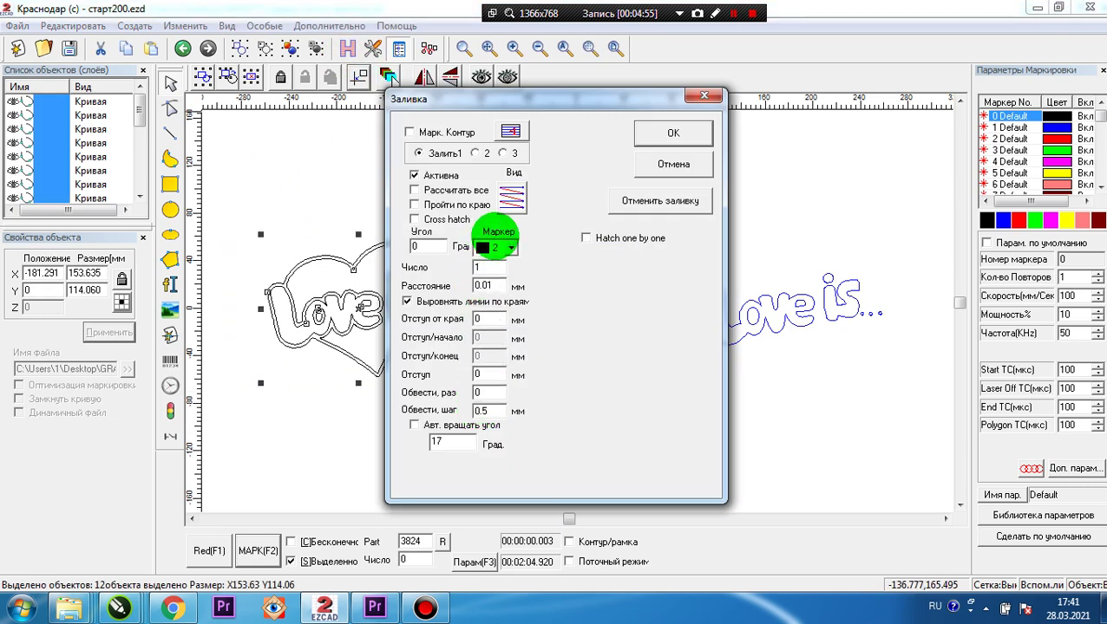
left_click(490, 247)
scroll(488, 271, "up", 1)
left_click(482, 265)
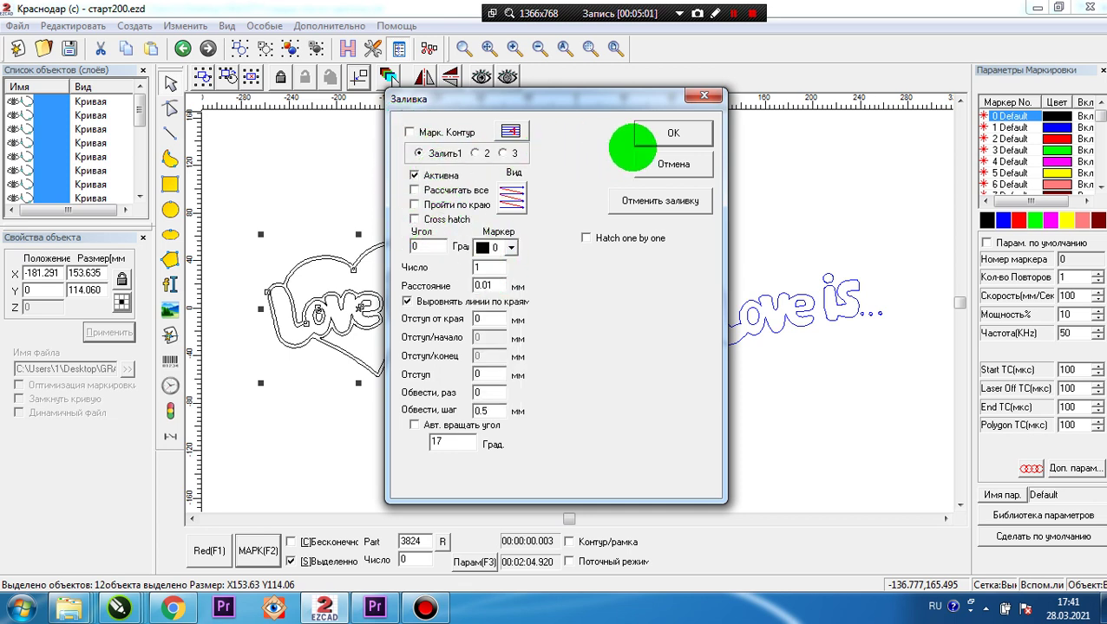
left_click(661, 133)
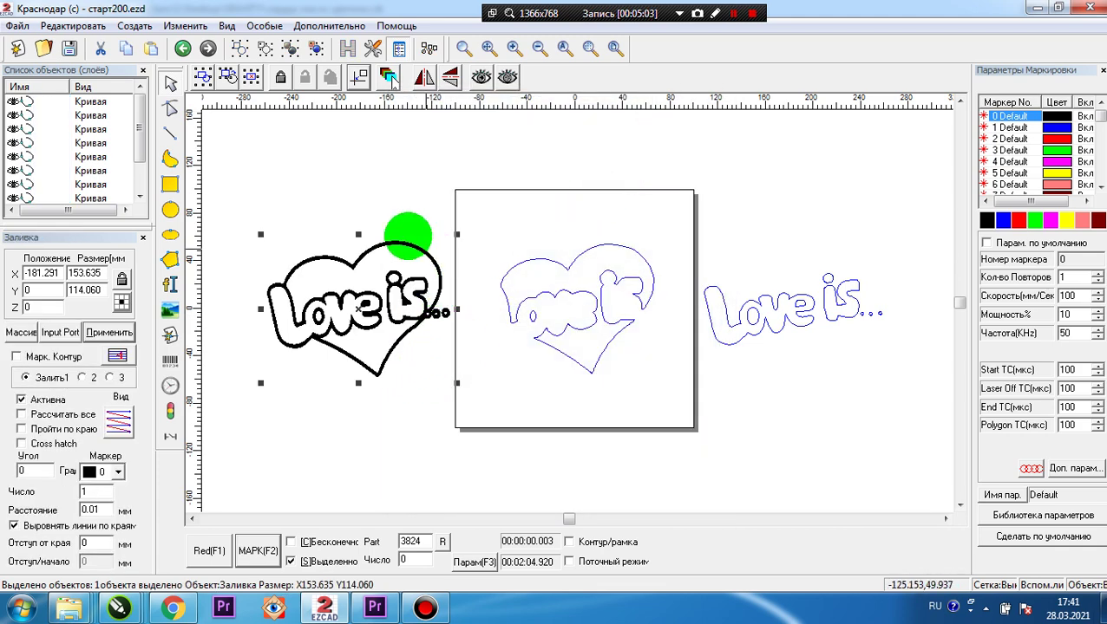
left_click(494, 217)
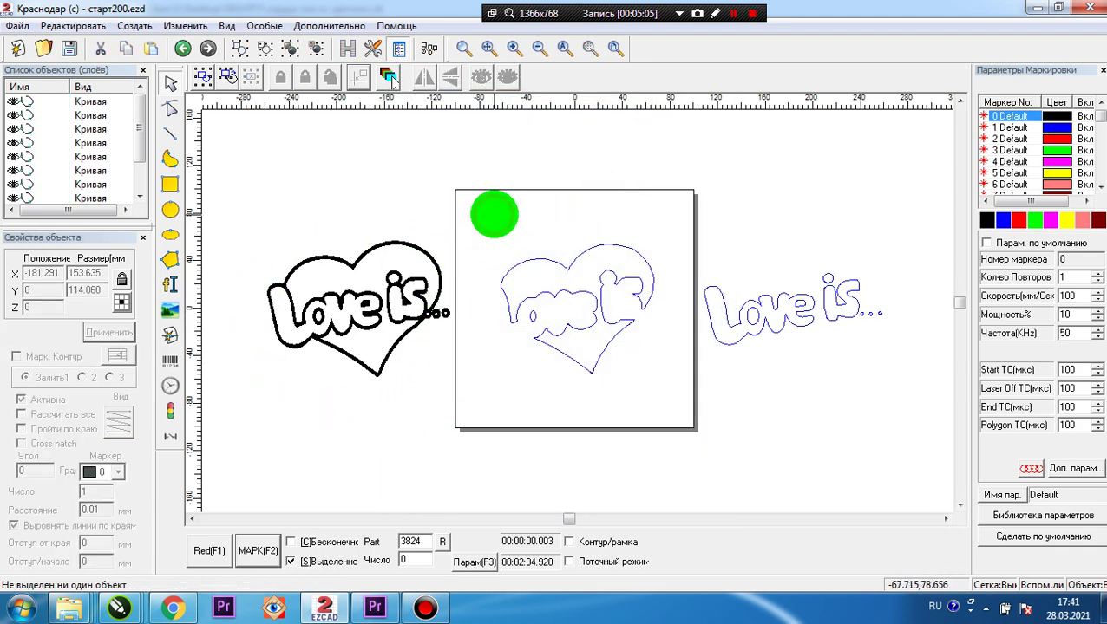
Step: Assign red pen 2 to the middle heart and set the pen's frequency to 33 KHz
mouse_move(478, 187)
left_mouse_down()
mouse_move(495, 227)
mouse_move(681, 425)
left_mouse_up()
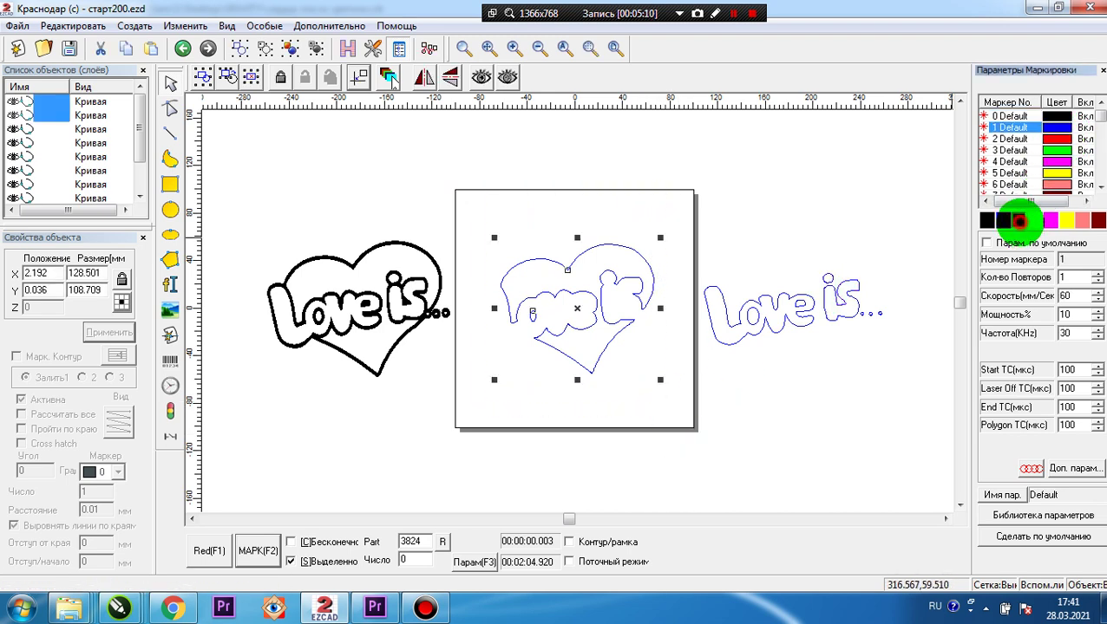
left_click(1018, 220)
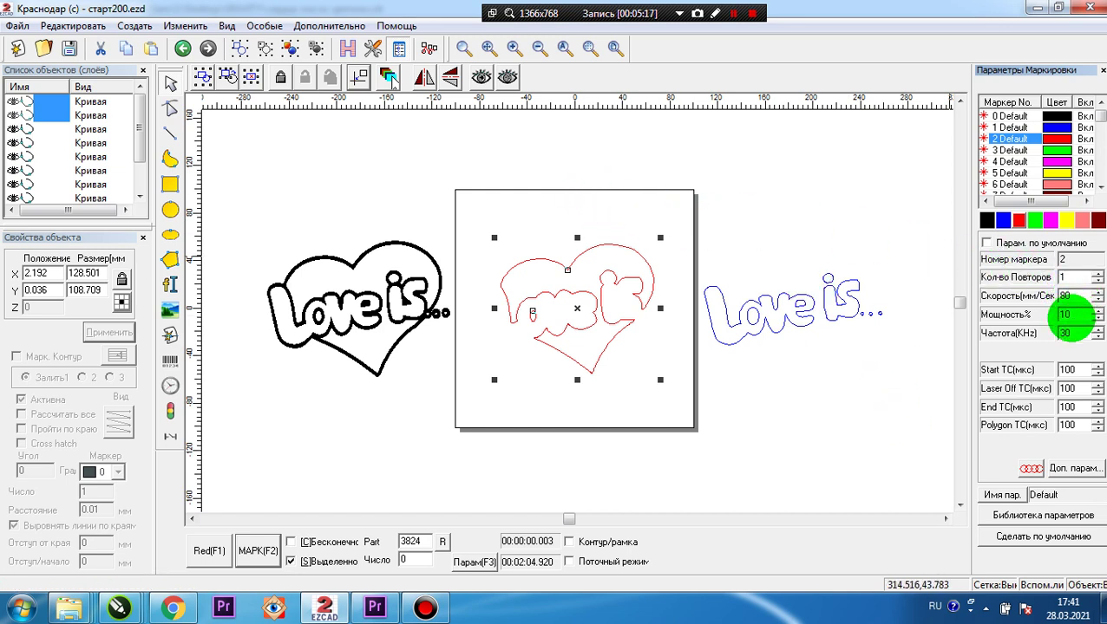
left_click_drag(1075, 333, 1063, 333)
type("33")
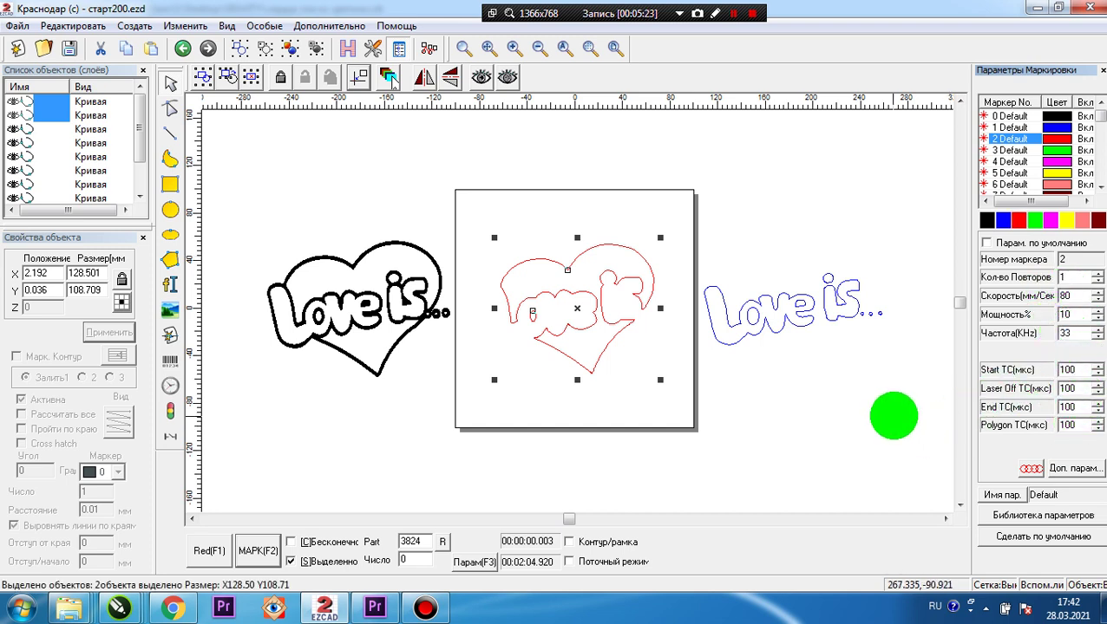
Step: Hatch the middle heart with red pen 2
left_click_drag(477, 215, 661, 379)
left_click(347, 47)
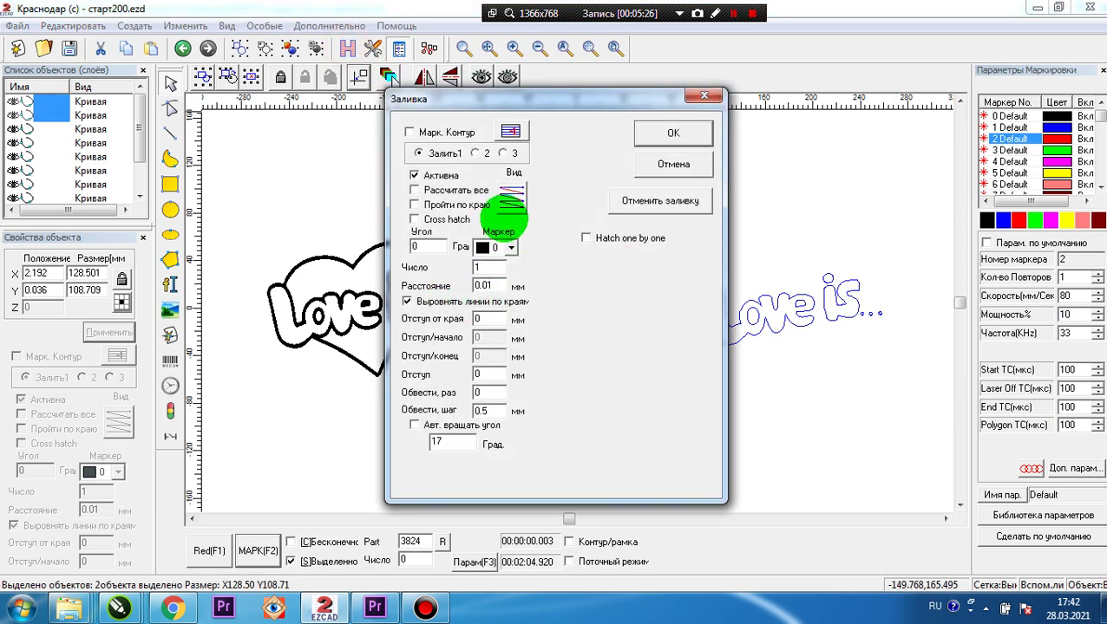
left_click(486, 248)
left_click(480, 276)
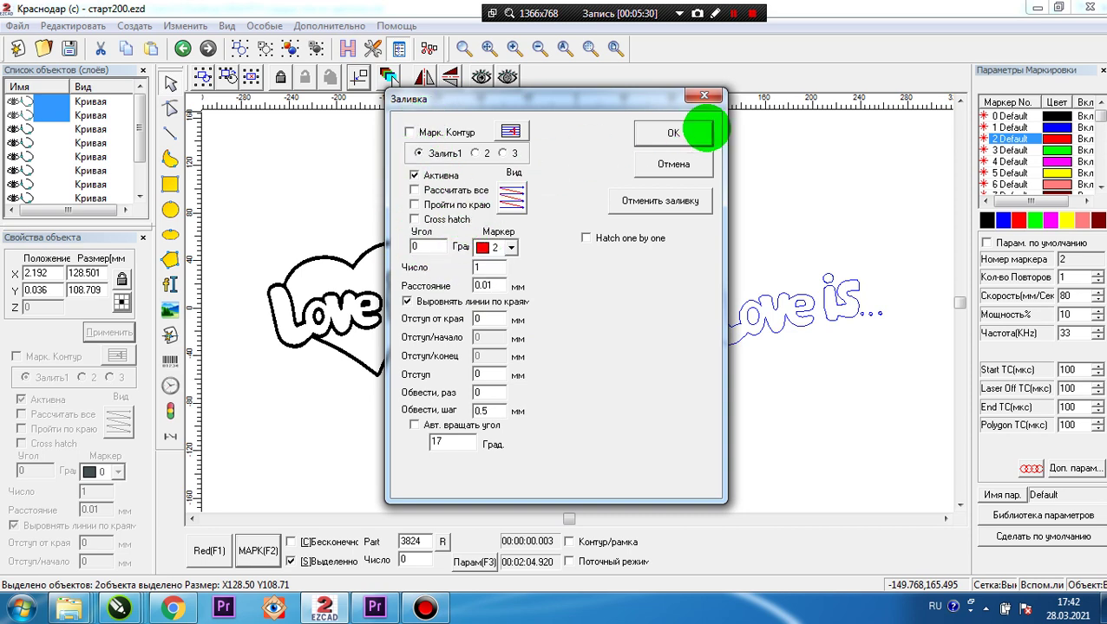
left_click(673, 133)
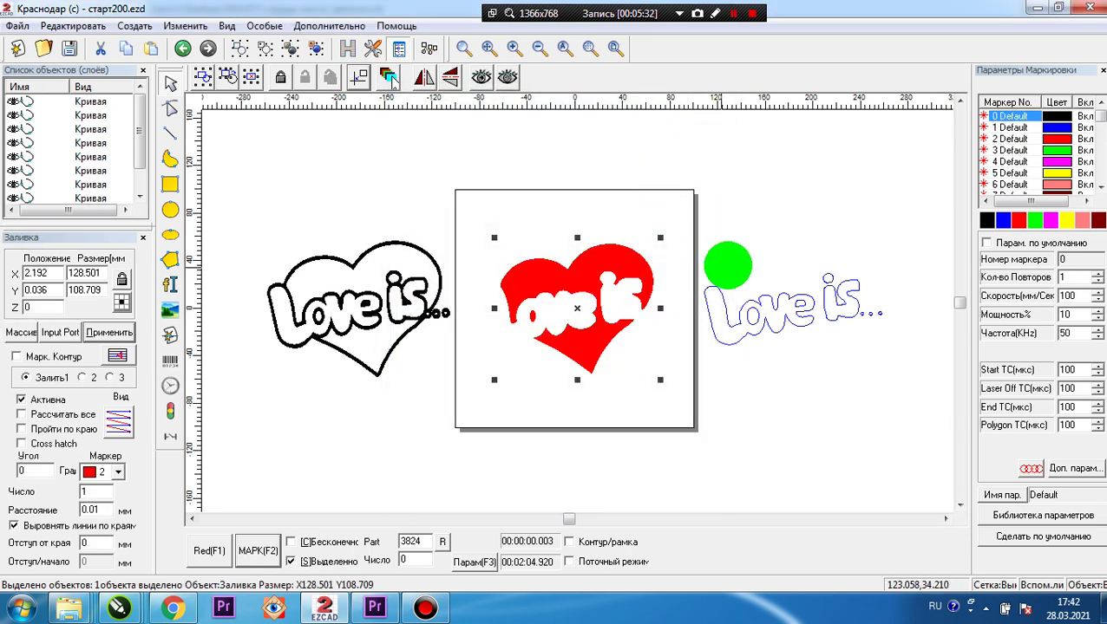
Step: Assign yellow pen 5 to all curves of the right-hand "Love is..." lettering
left_click(729, 237)
mouse_move(682, 195)
left_mouse_down()
mouse_move(789, 312)
mouse_move(871, 382)
mouse_move(892, 385)
left_mouse_up()
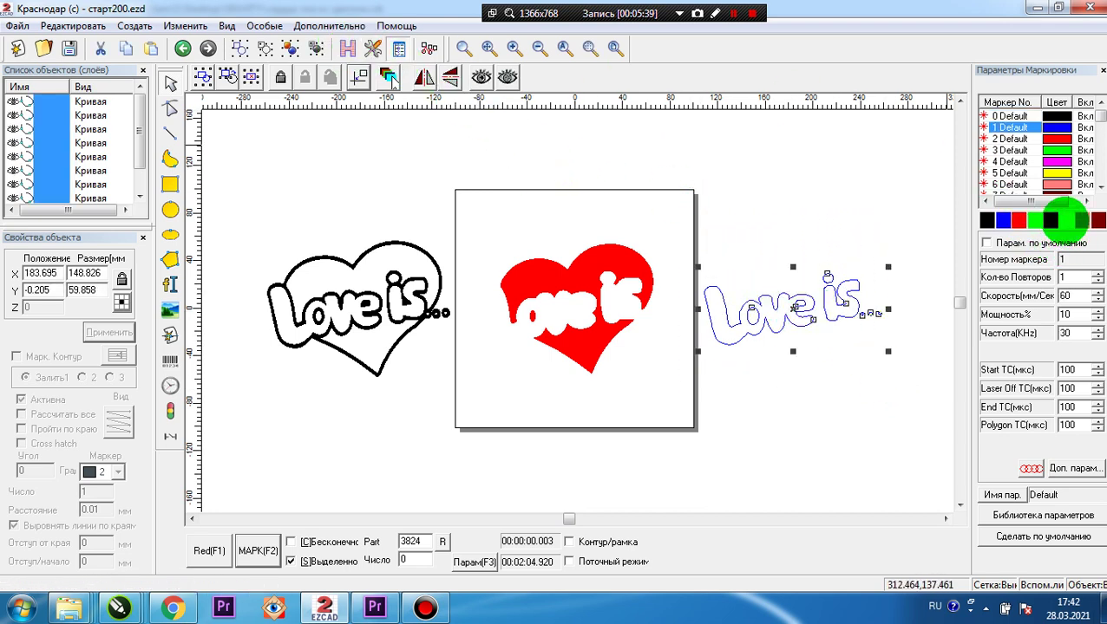
left_click(1065, 221)
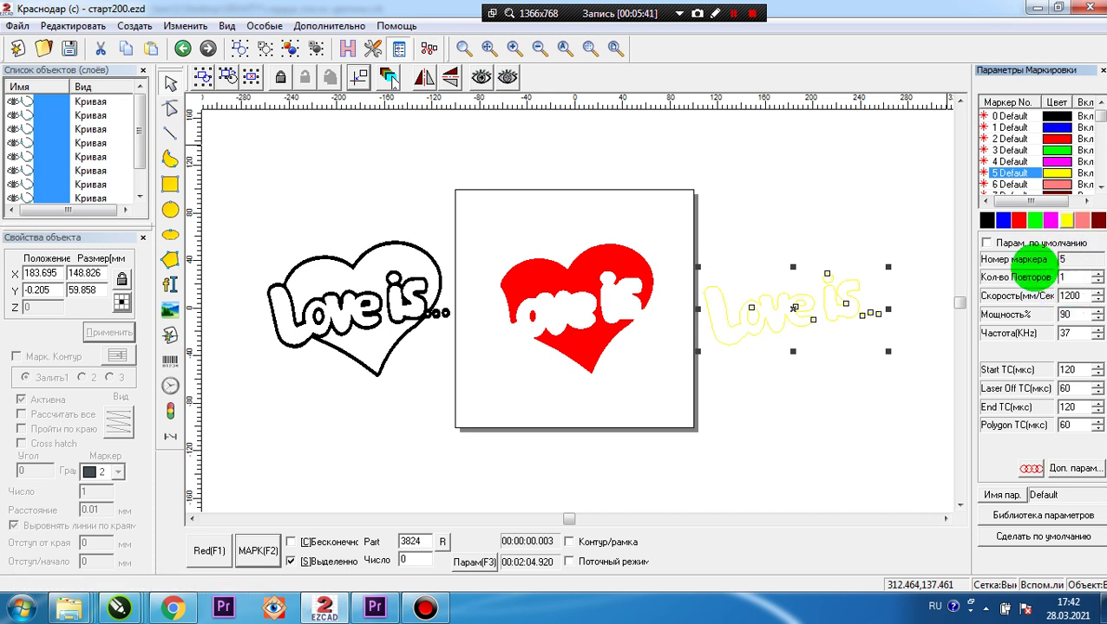
Step: Set yellow pen 5's speed to 80 mm/s and its power to 8%
double_click(1072, 296)
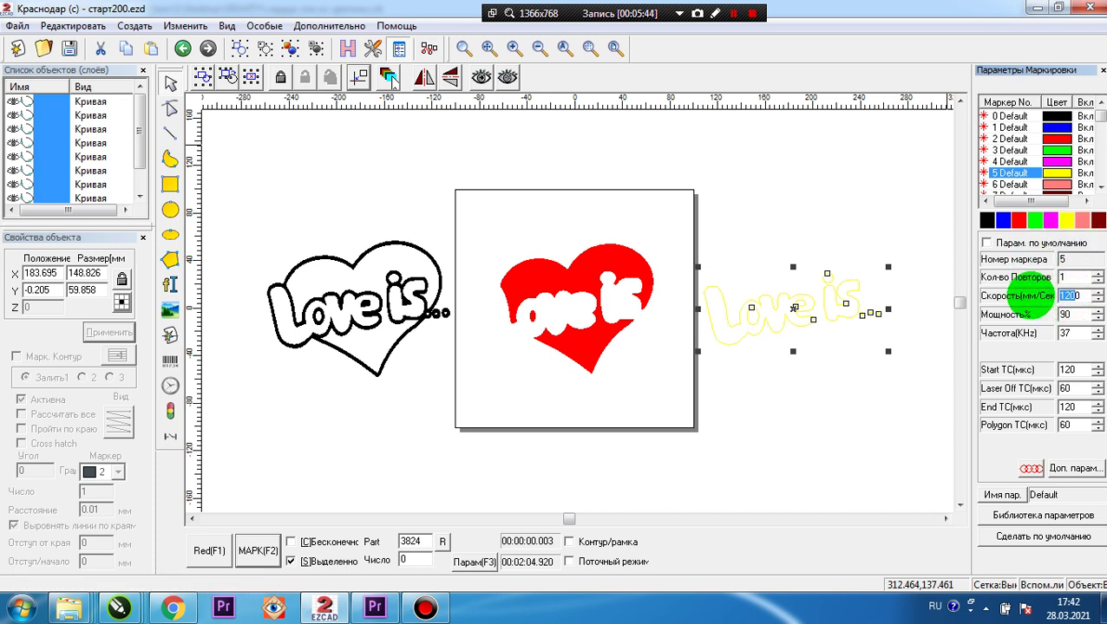
type("80")
double_click(1072, 314)
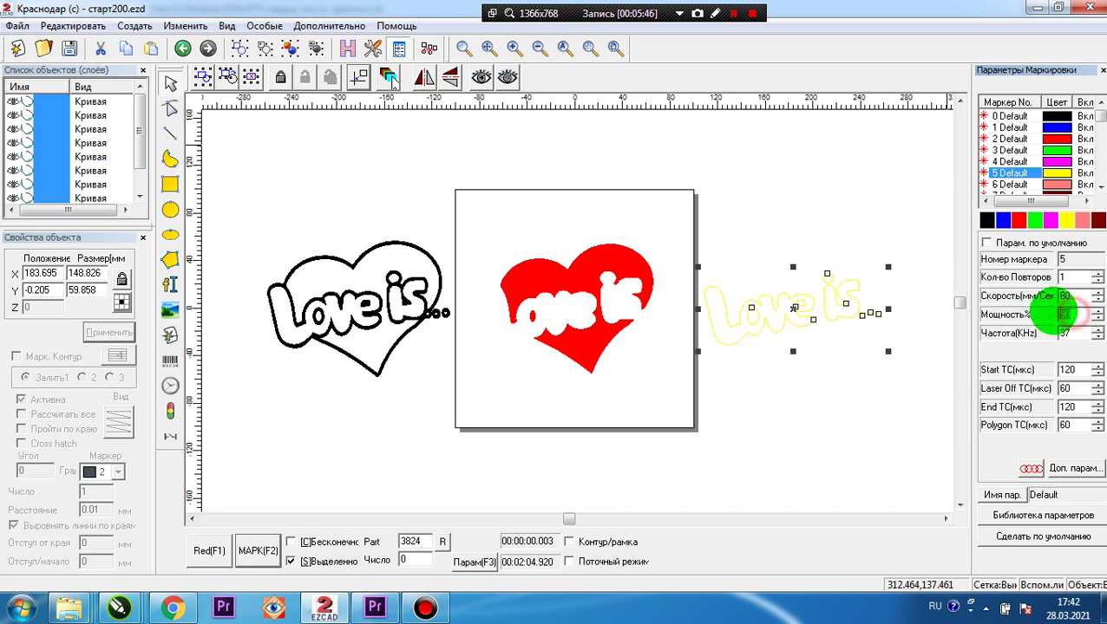
type("8")
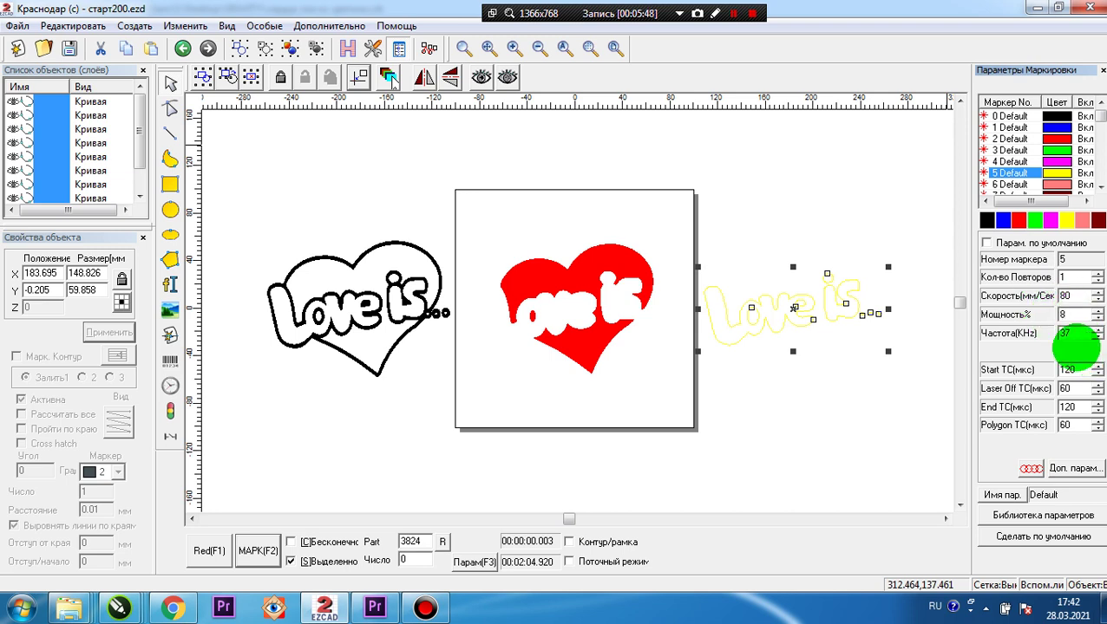
left_click_drag(1074, 314, 1048, 312)
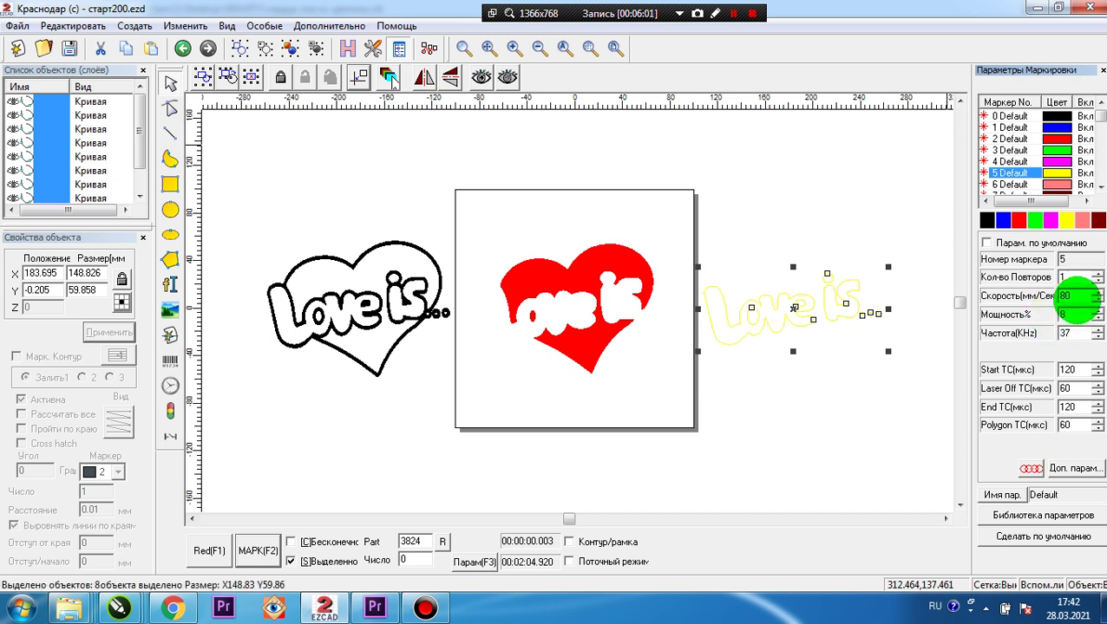
Step: Set pen 5 to speed 120 mm/s, power 10%, frequency 31 KHz, and Start TC and End TC 100
double_click(1073, 295)
type("12")
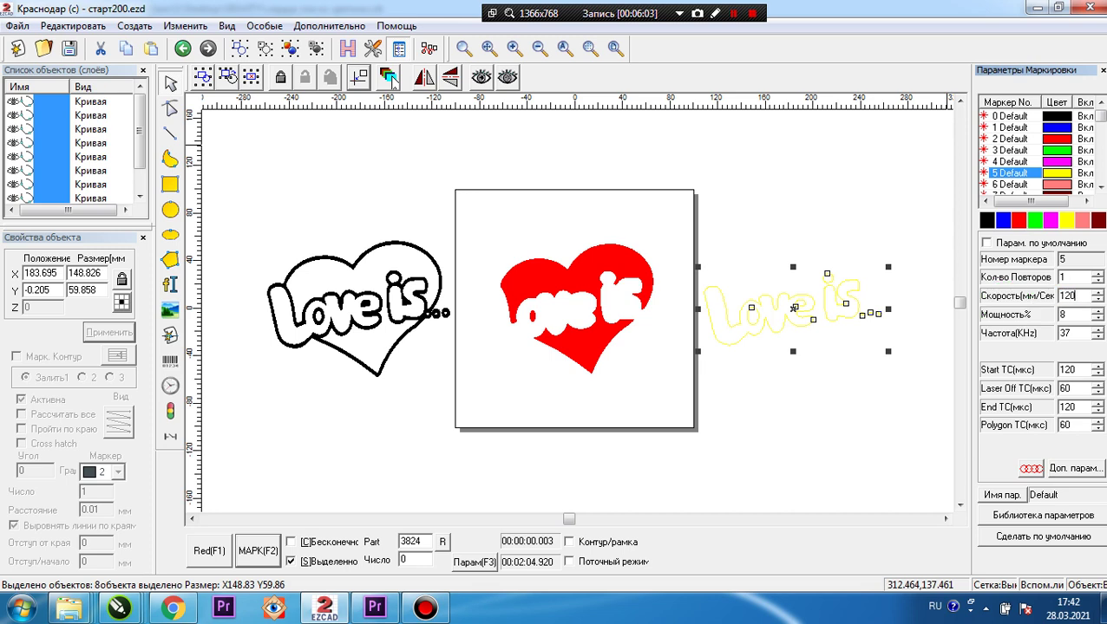
double_click(1074, 314)
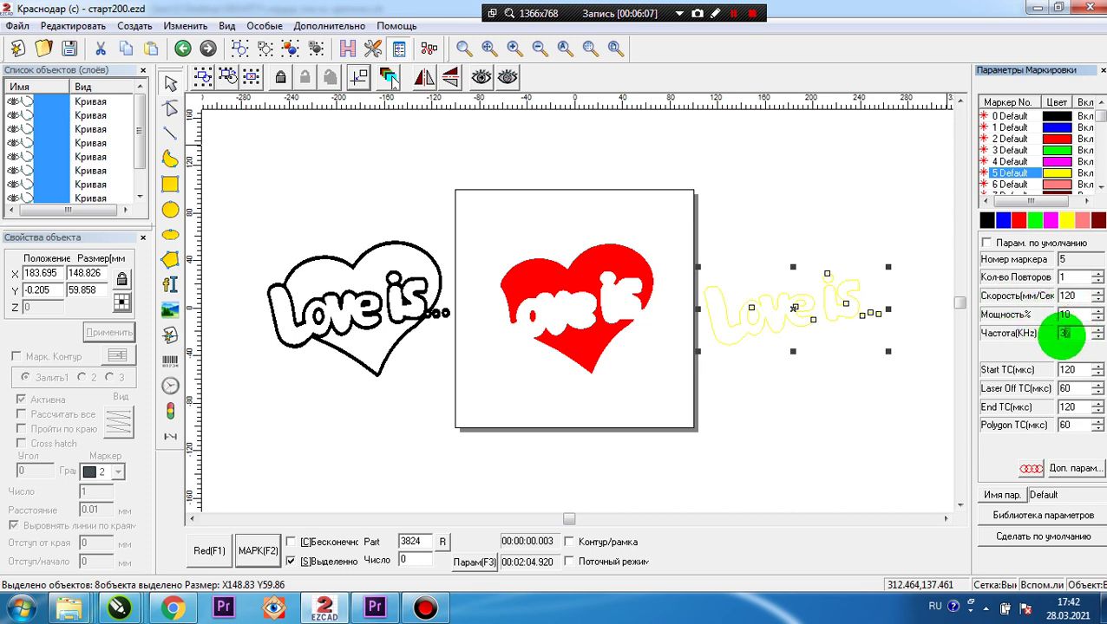
double_click(1075, 369)
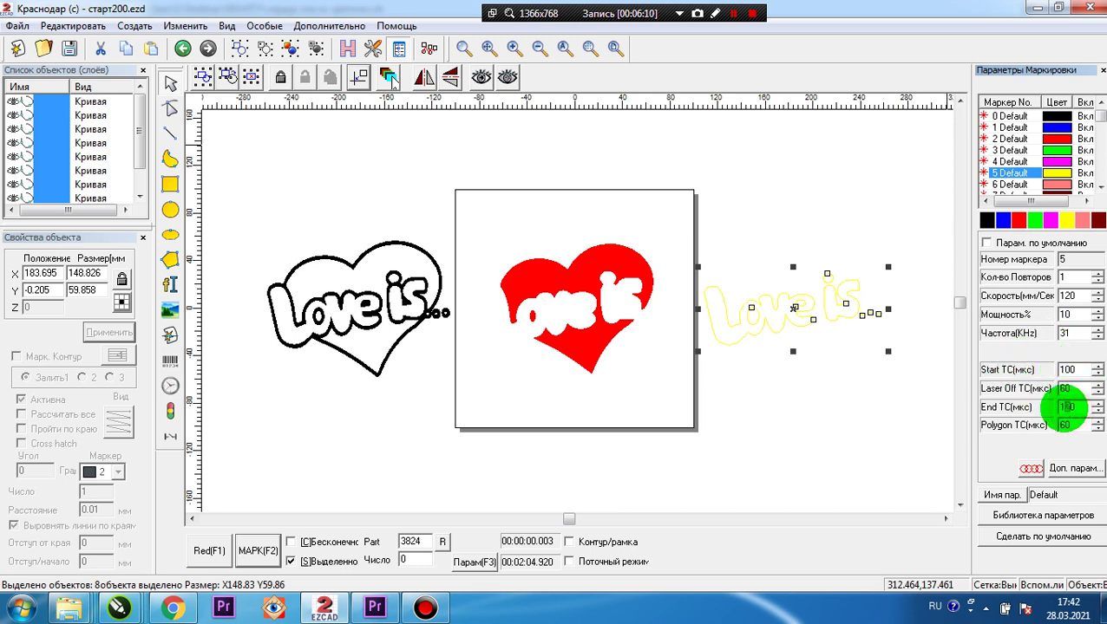
left_click(759, 345)
Step: Hatch the right-hand "Love is..." lettering with yellow pen 5
left_click_drag(686, 229, 894, 389)
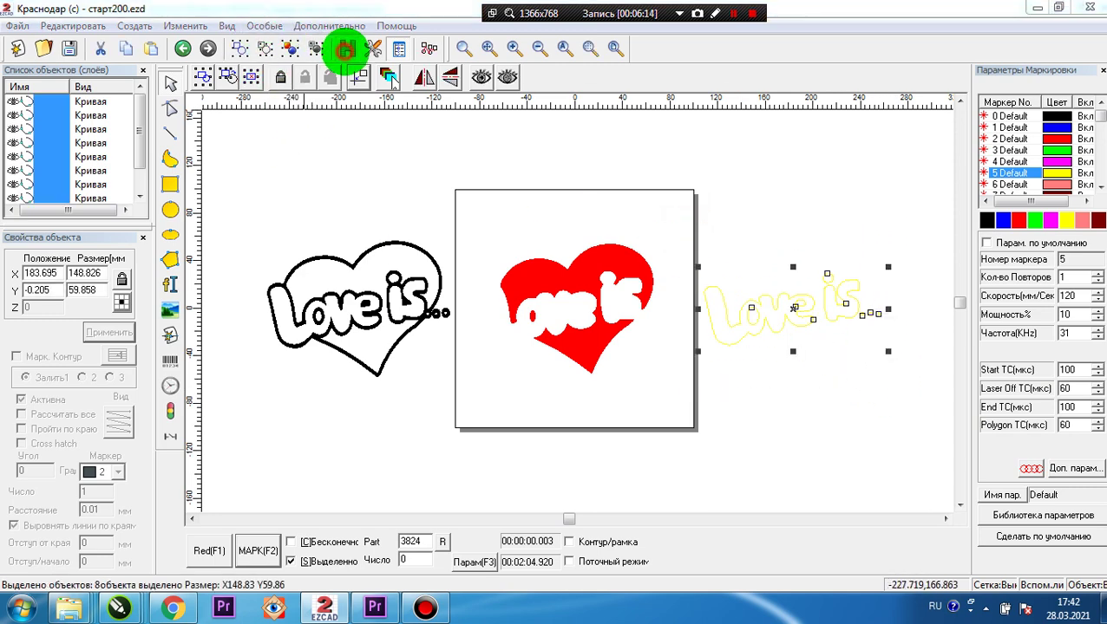
left_click(346, 49)
left_click(510, 247)
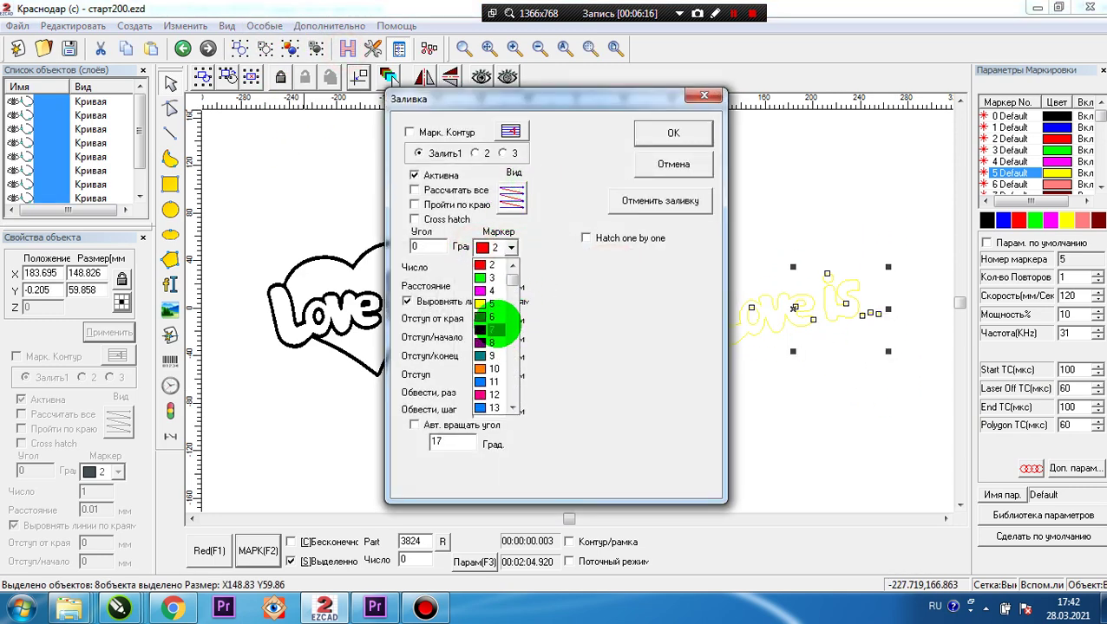
left_click(490, 304)
left_click(673, 133)
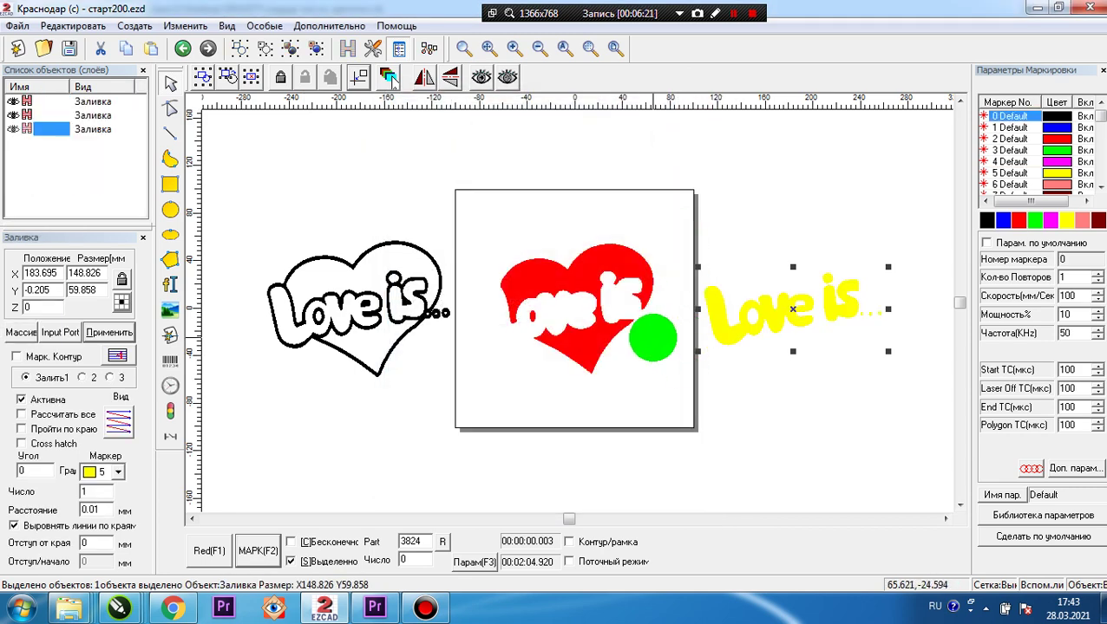
key("Escape")
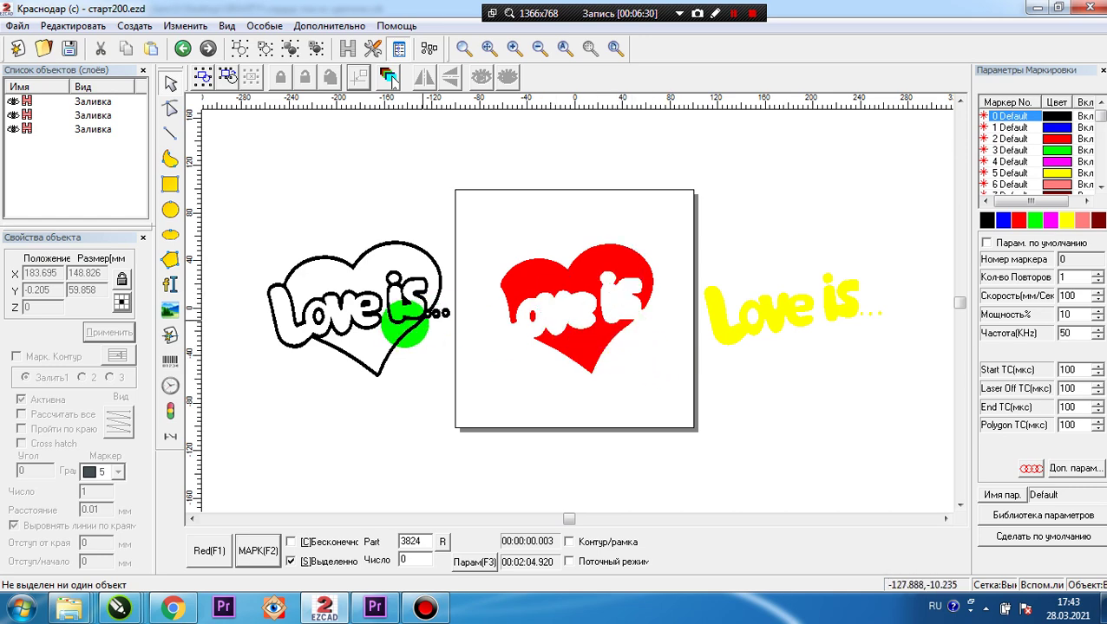
Step: Move the black outline onto the red heart and align it to the heart's edges at about X -1.36, Y 0
left_click(399, 323)
left_click_drag(375, 309, 572, 304)
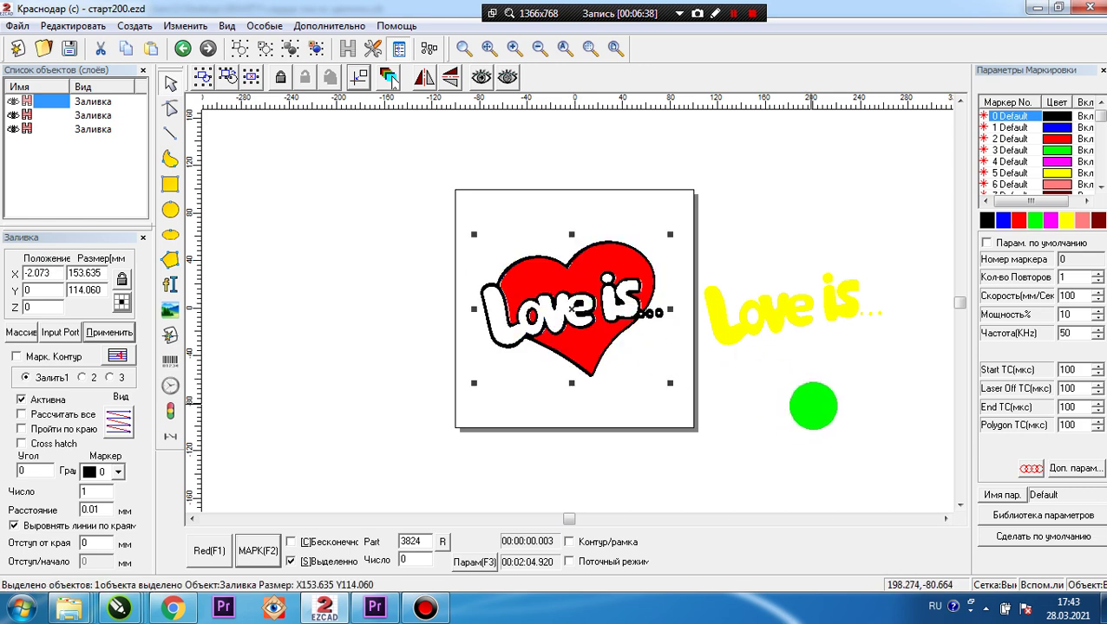
scroll(636, 318, "up", 8)
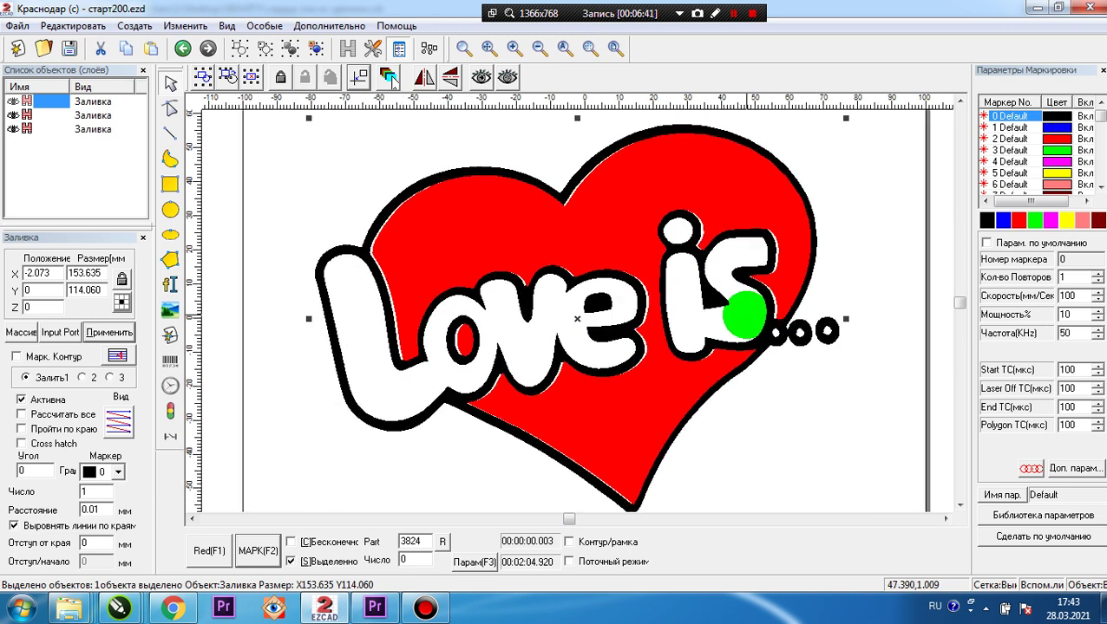
scroll(744, 327, "up", 5)
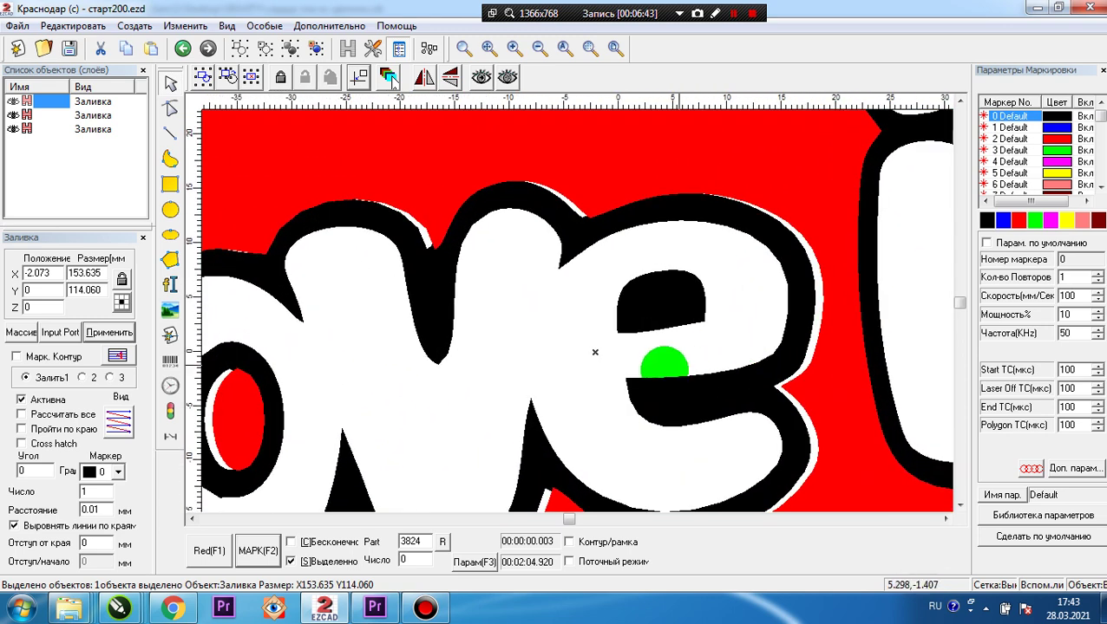
left_click_drag(595, 352, 602, 354)
scroll(602, 356, "down", 3)
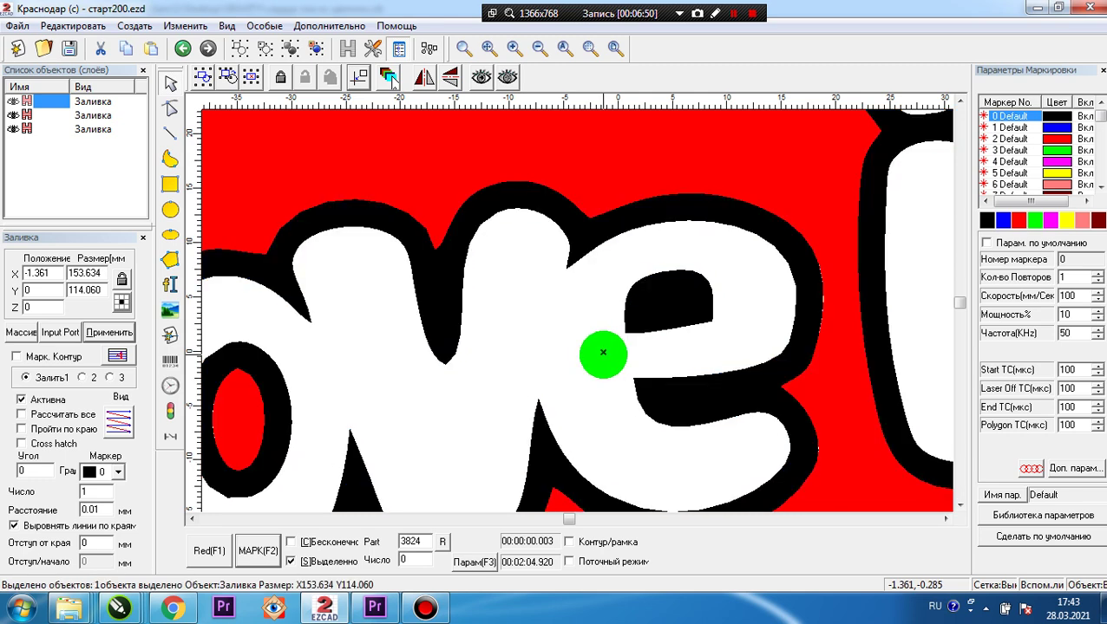
scroll(600, 348, "down", 5)
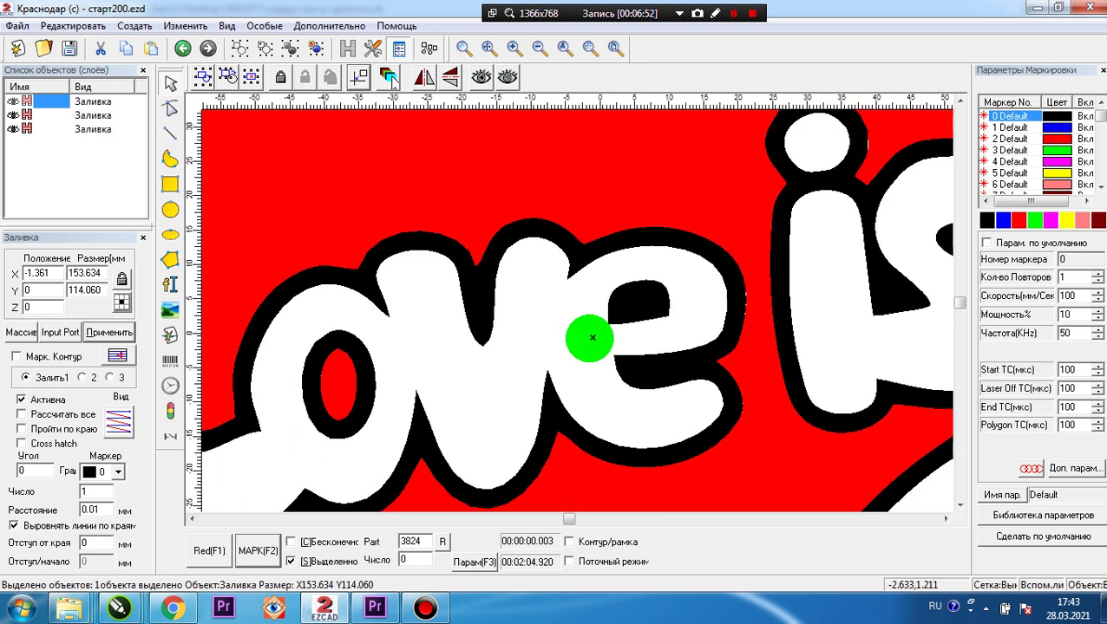
scroll(587, 338, "down", 5)
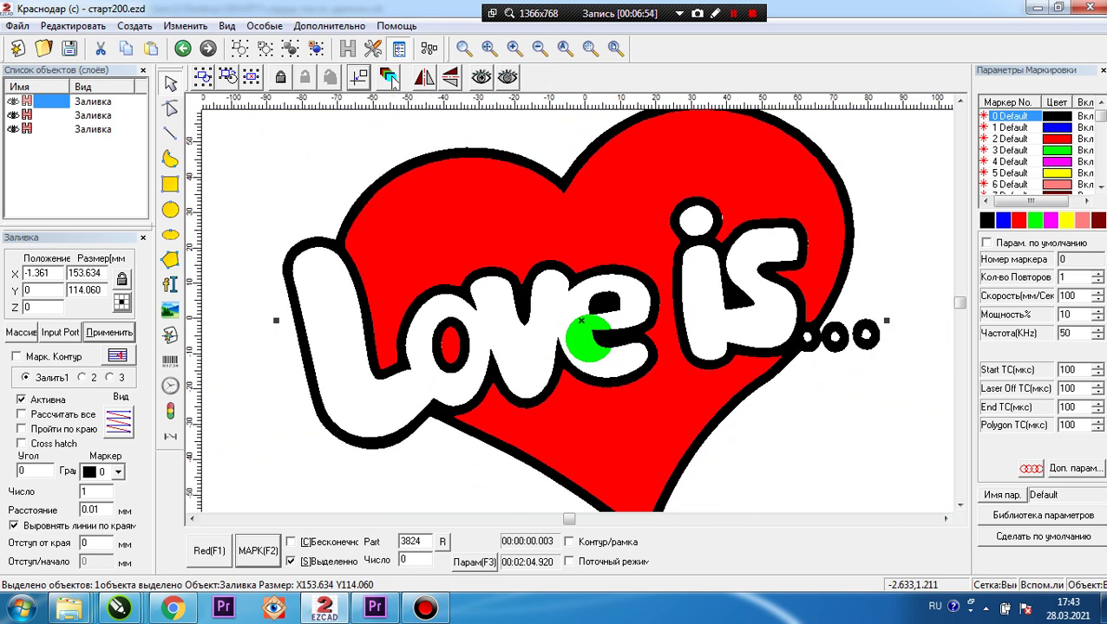
Step: Move the yellow lettering onto the heart and fit it inside the black outline at about X -1.04, Y -0.2
left_click(796, 377)
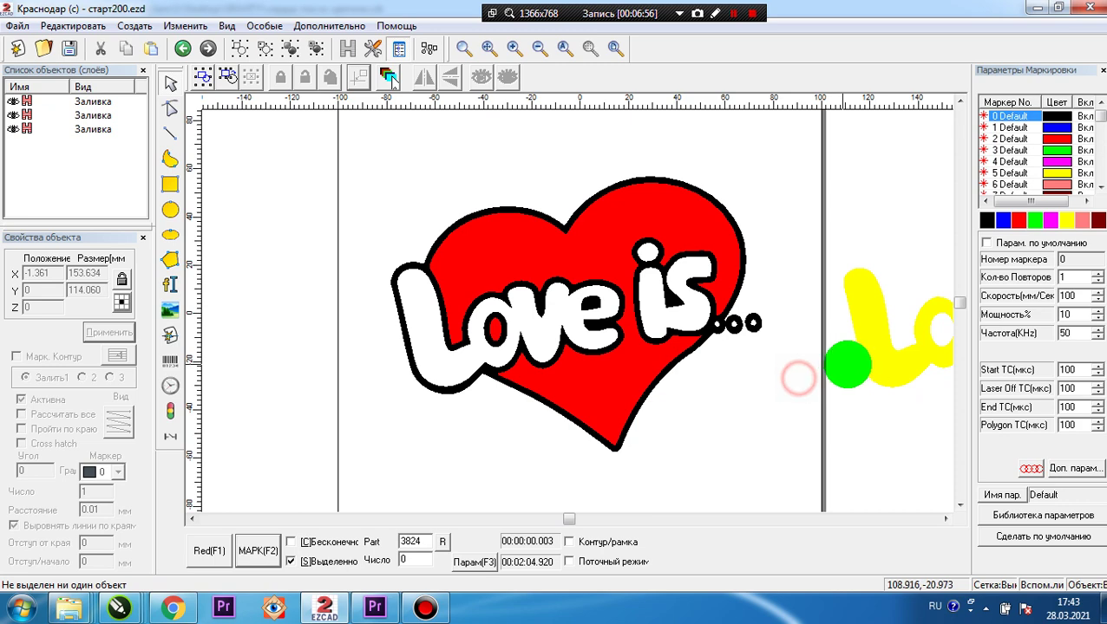
left_click(864, 364)
left_click_drag(875, 325, 427, 339)
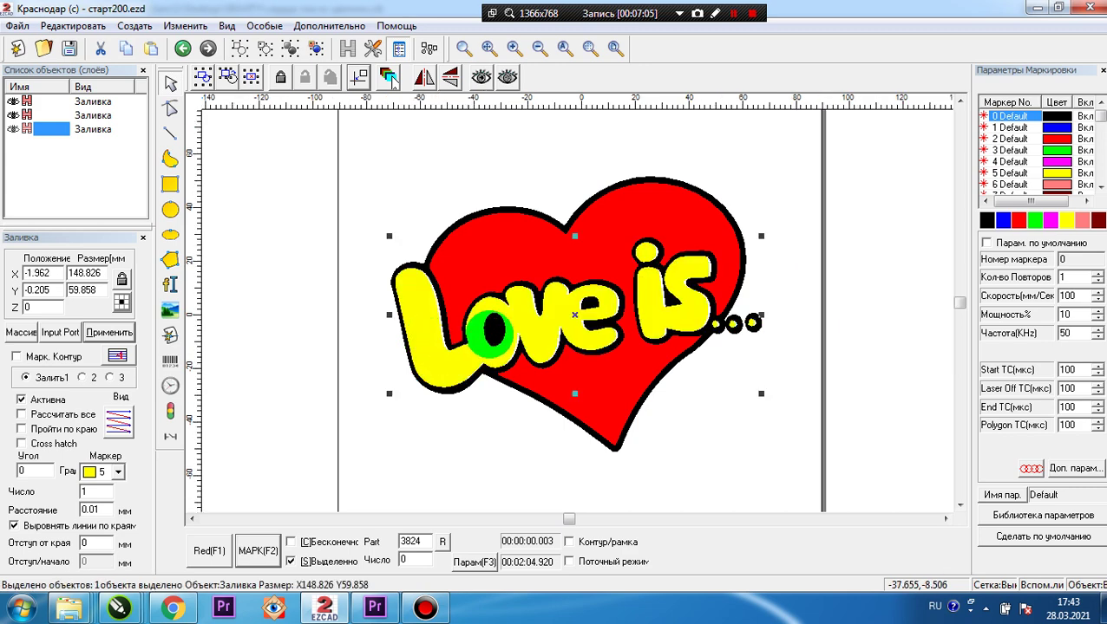
scroll(537, 334, "up", 2)
scroll(588, 319, "up", 5)
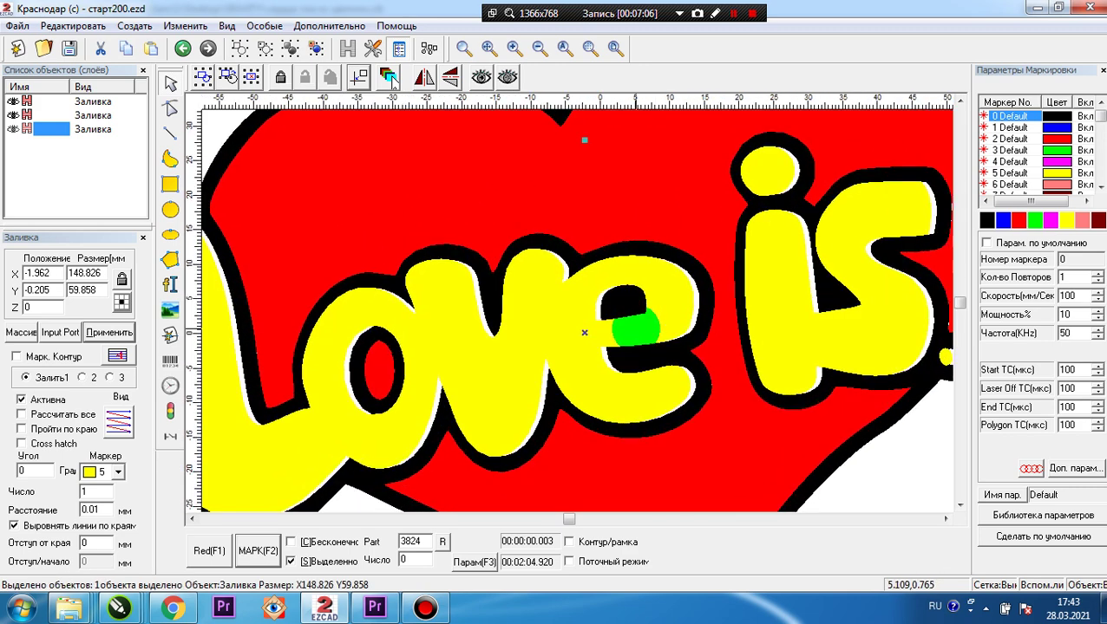
scroll(592, 348, "up", 1)
left_click_drag(595, 353, 607, 355)
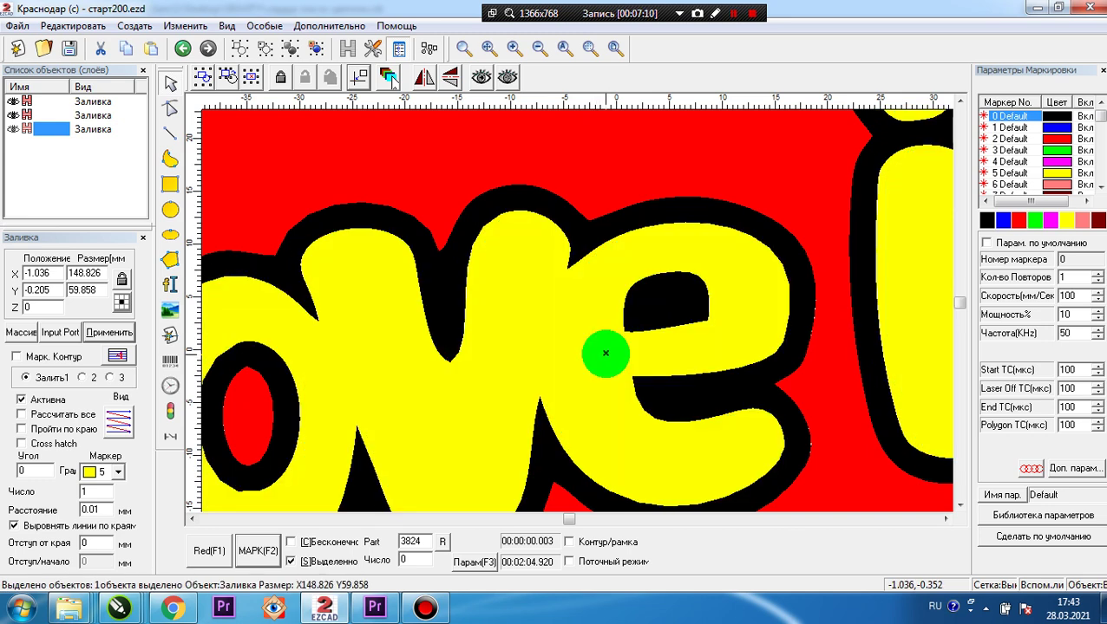
scroll(608, 360, "up", 1)
scroll(602, 351, "down", 2)
scroll(612, 339, "down", 4)
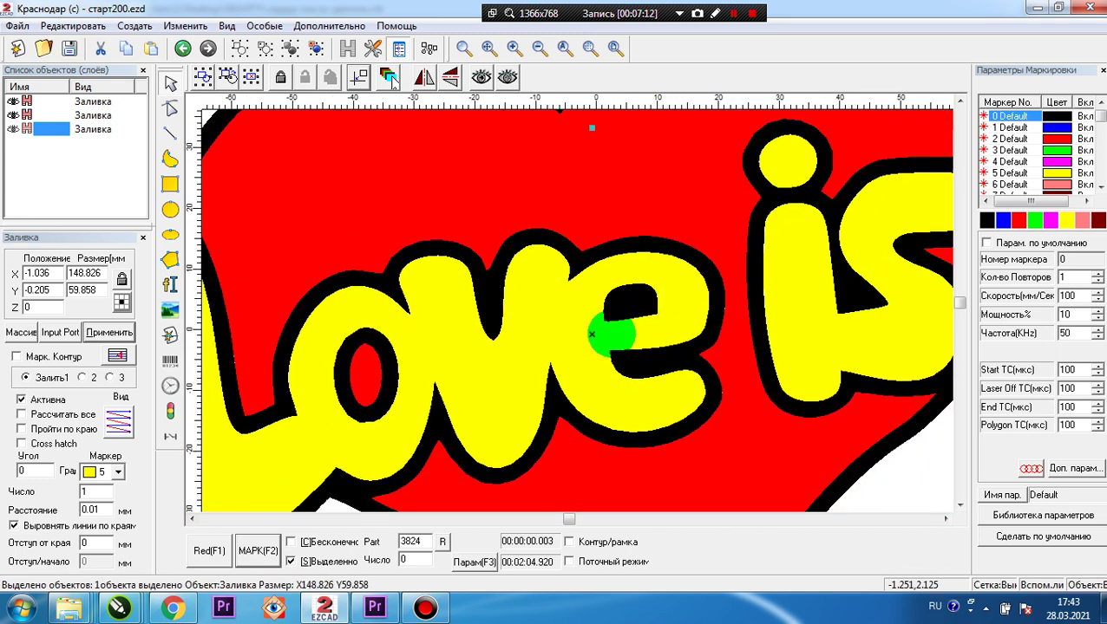
scroll(611, 336, "down", 4)
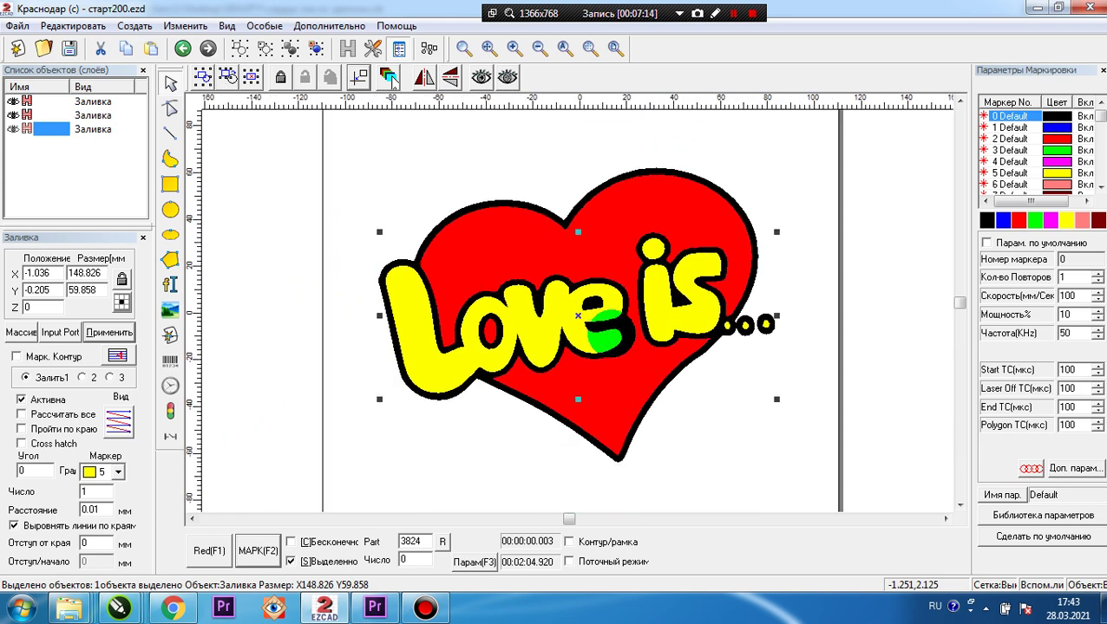
Step: Select the three assembled hatches, view the source artwork in CorelDRAW, and delete the hatches back in EZCAD
left_click_drag(724, 439, 410, 173)
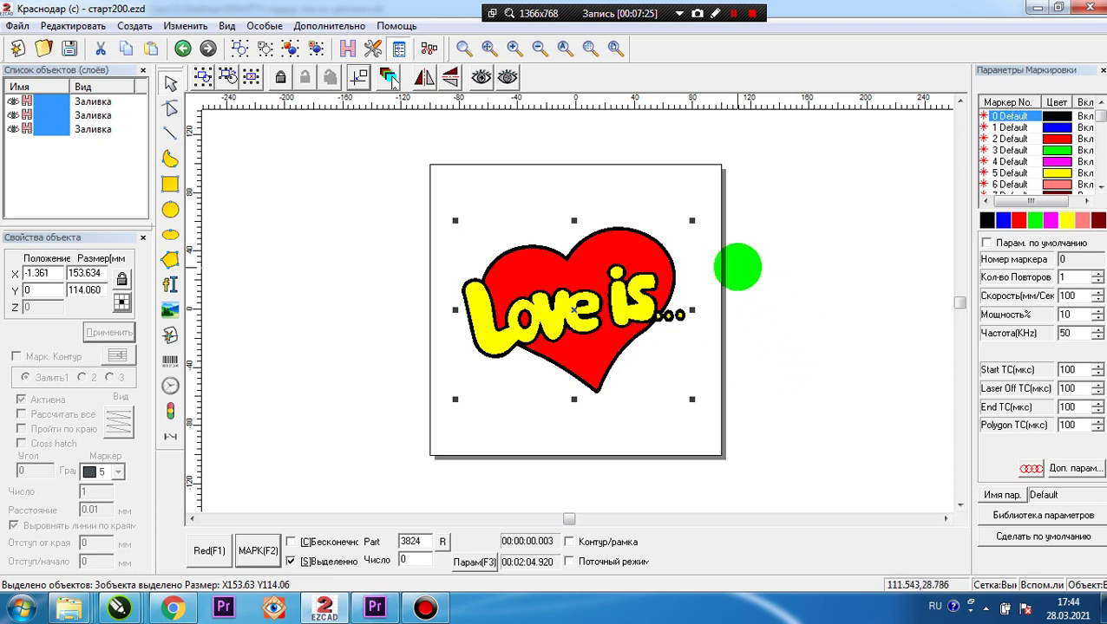
left_click(733, 205)
left_click_drag(733, 205, 391, 410)
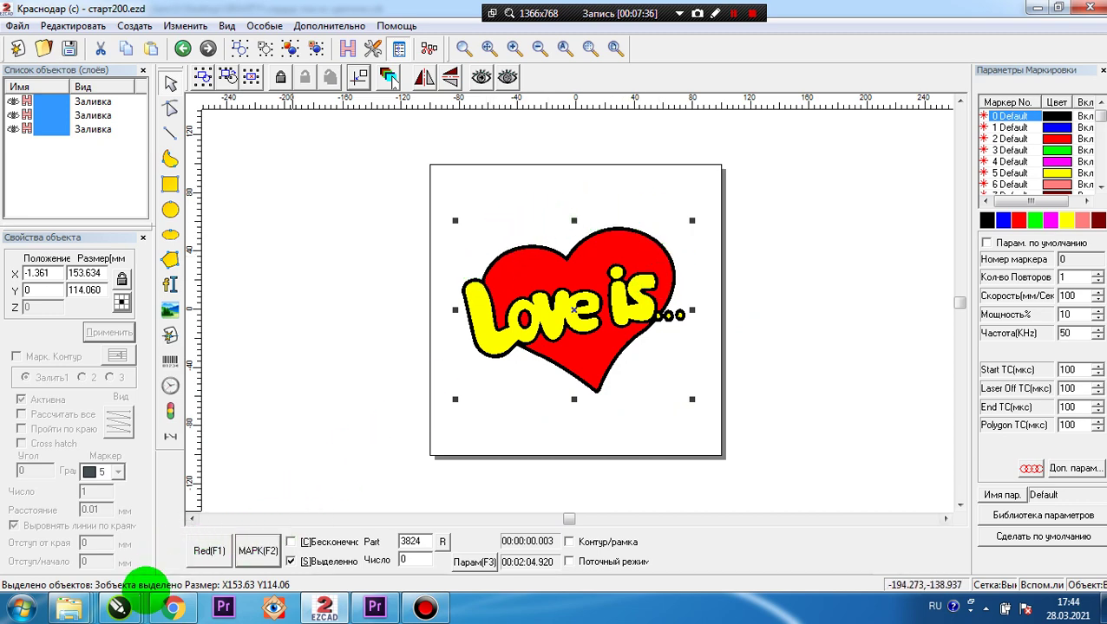
mouse_move(126, 602)
left_click(1020, 542)
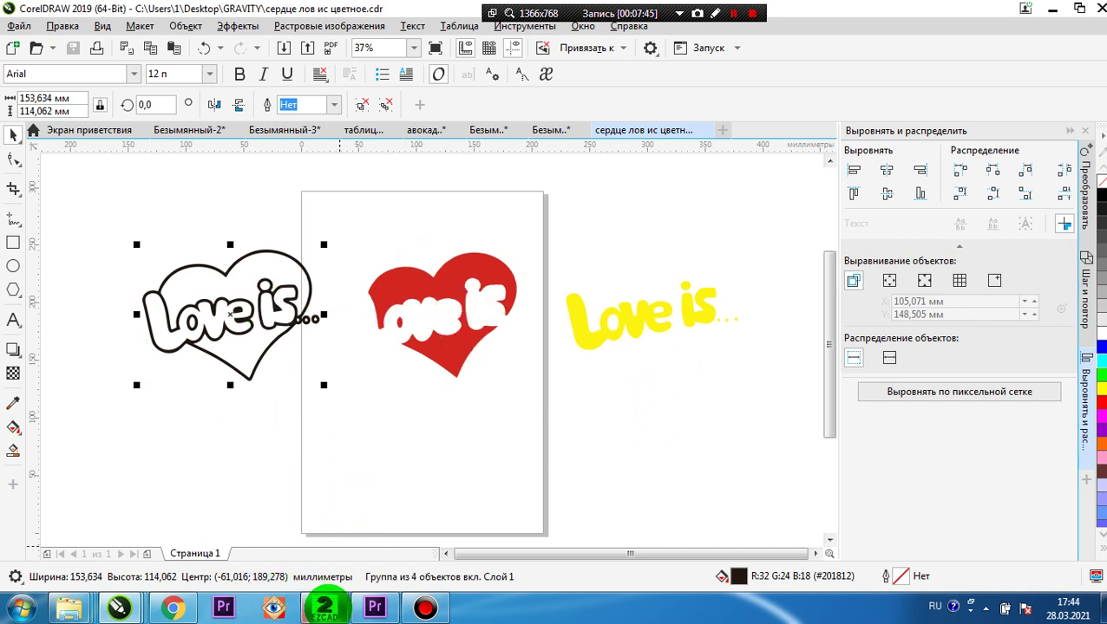
mouse_move(324, 607)
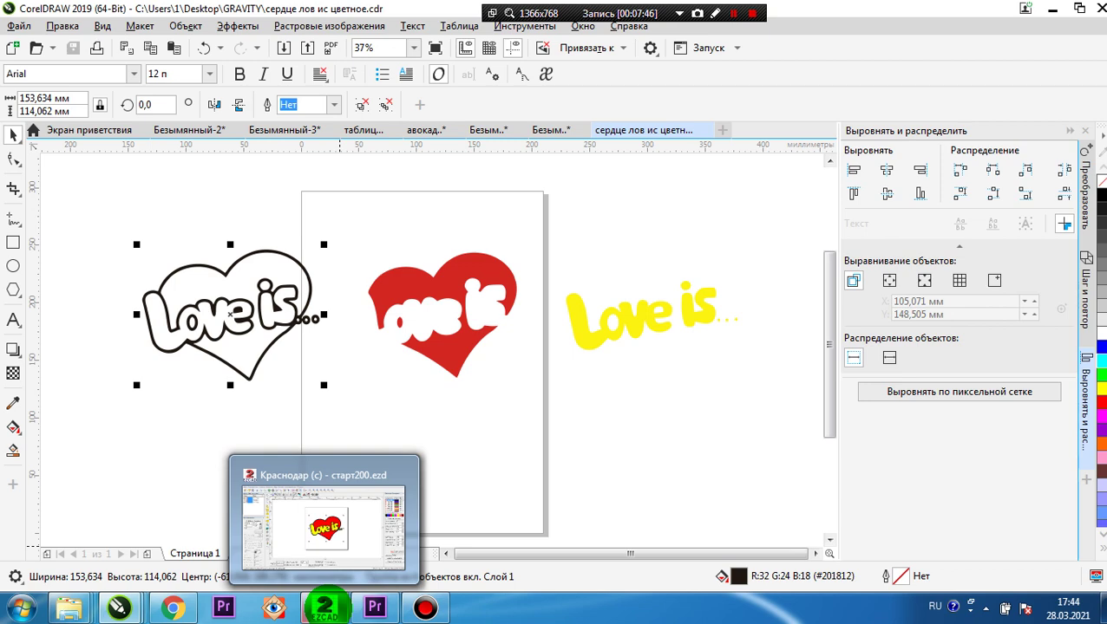
left_click(358, 521)
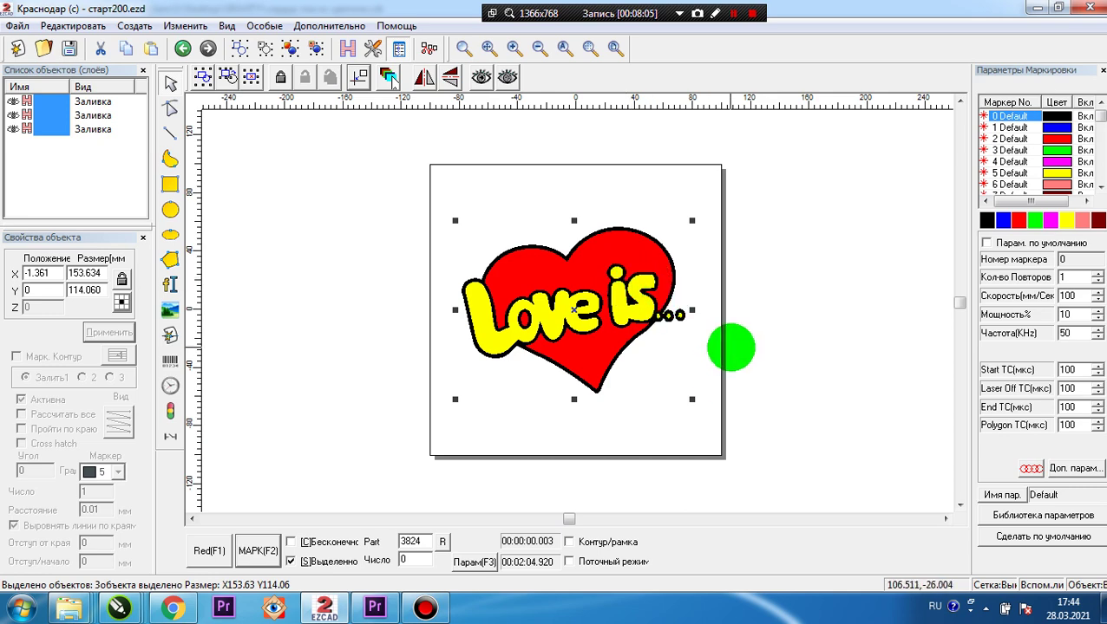
key("Delete")
Step: Import сердце лов ис цветное.dxf from the GRAVITY folder and delete the imported drawing
key("ctrl+o")
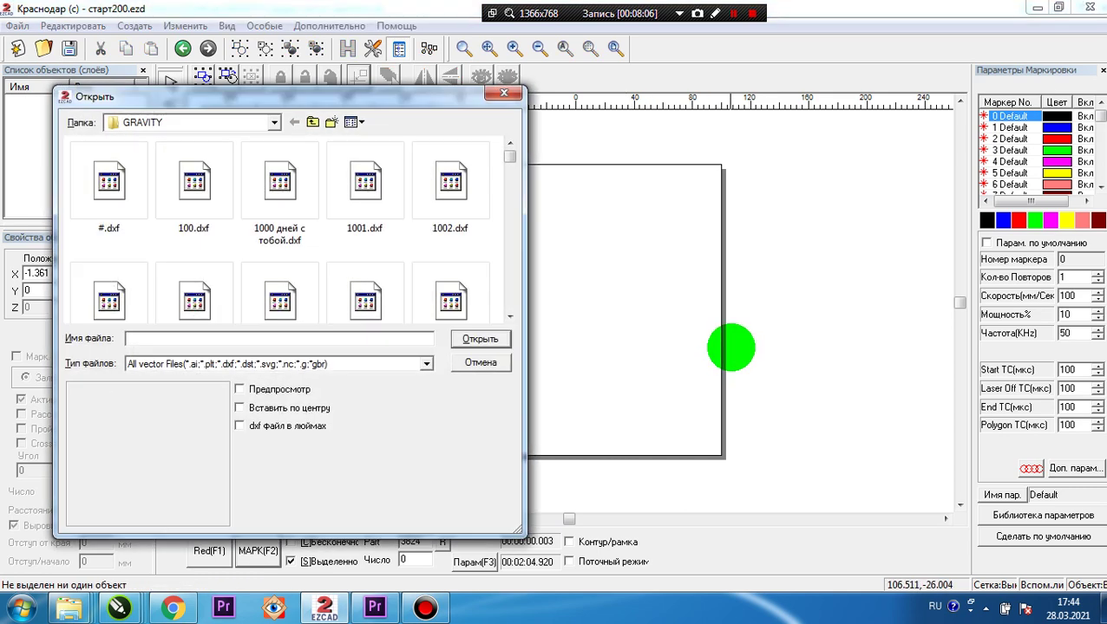
type("серд")
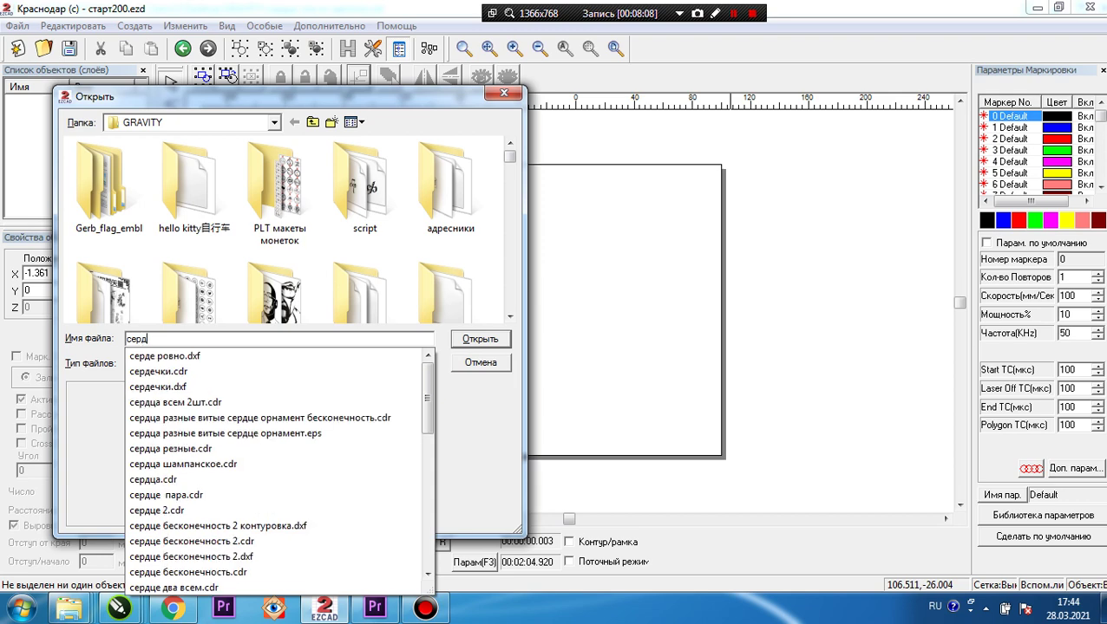
type("це лов")
key("Down")
key("Down")
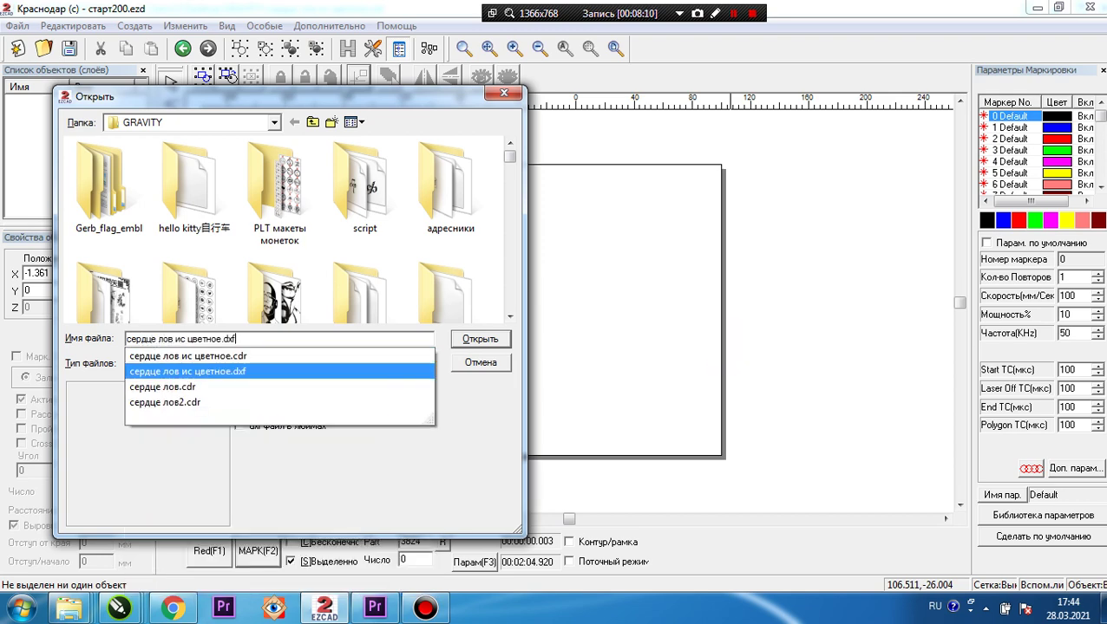
key("Return")
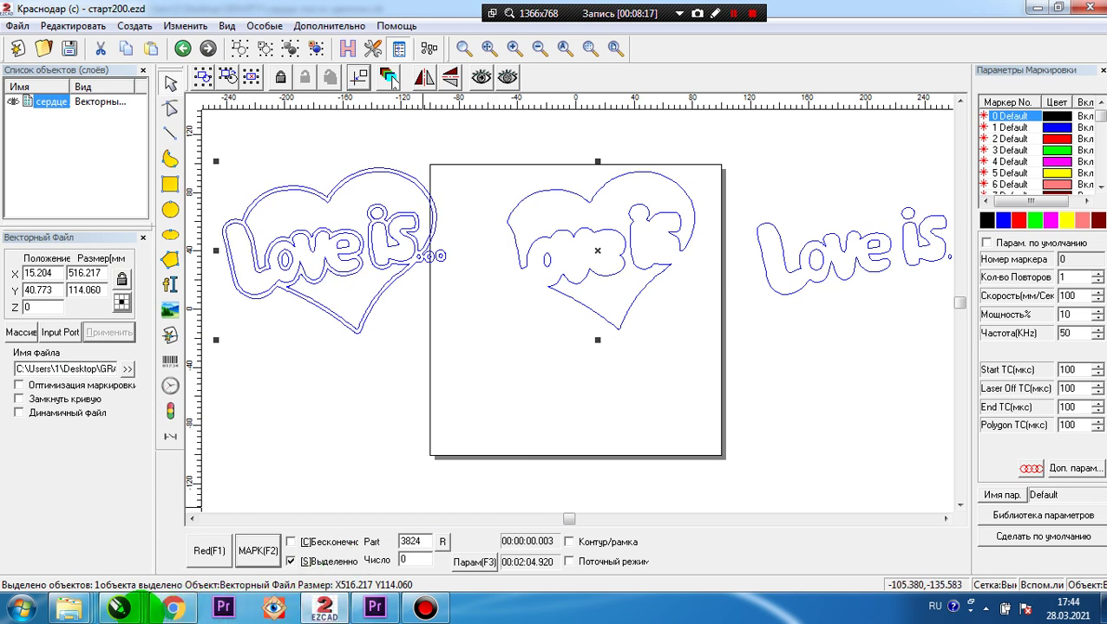
key("Delete")
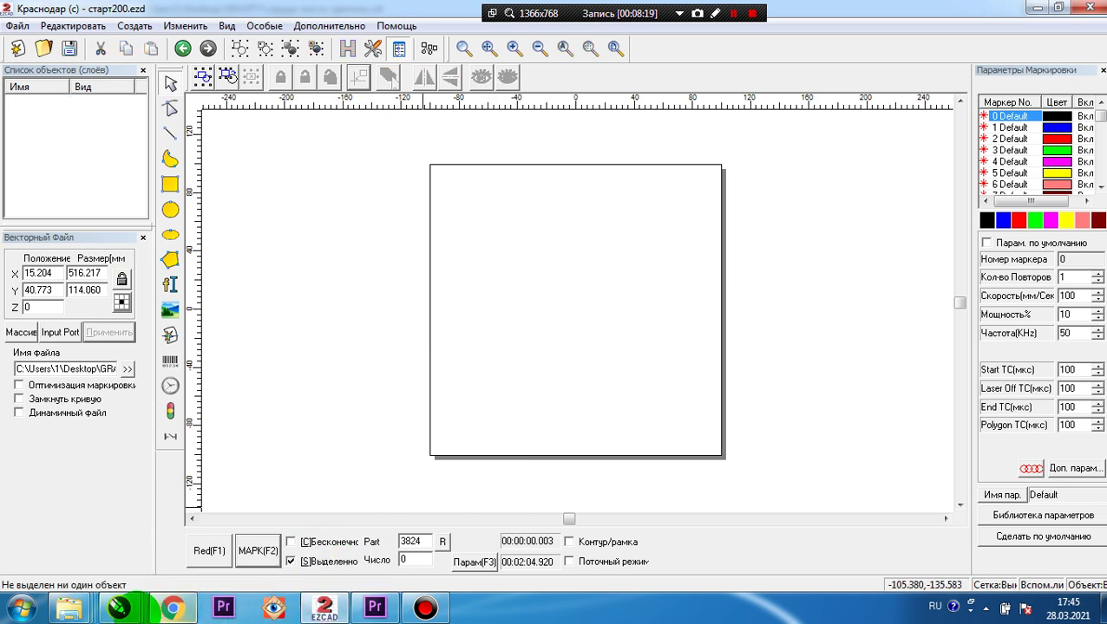
Step: Switch to CorelDRAW and undo the separation of the colour parts, back to the assembled "Love is..." heart
left_click(119, 608)
left_click(954, 529)
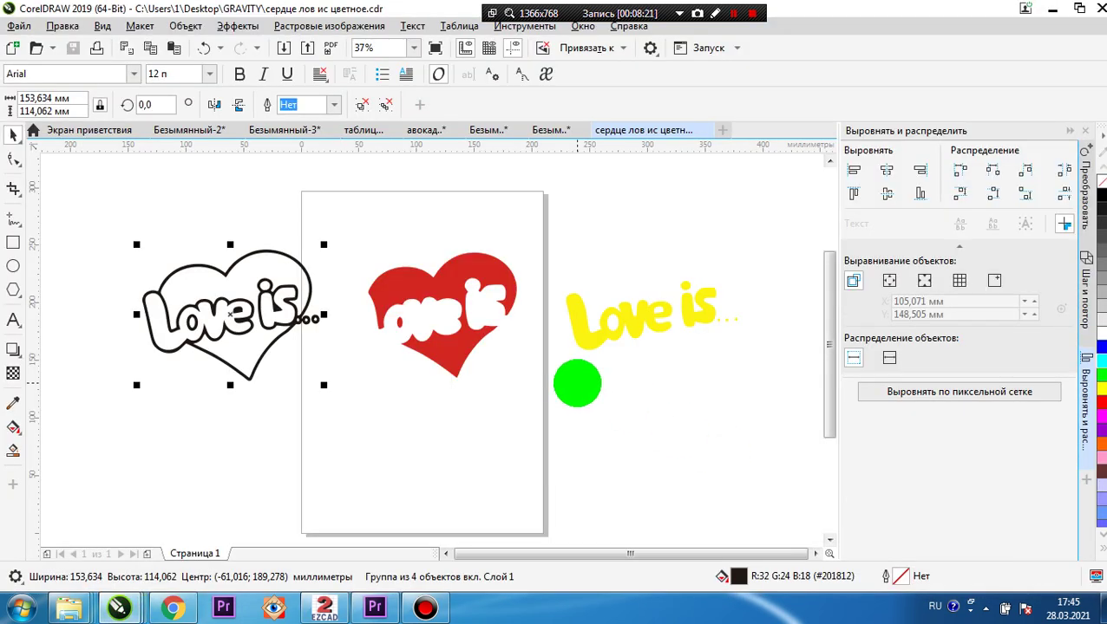
key("ctrl+z")
key("ctrl+z")
key("ctrl+z")
key("ctrl+z")
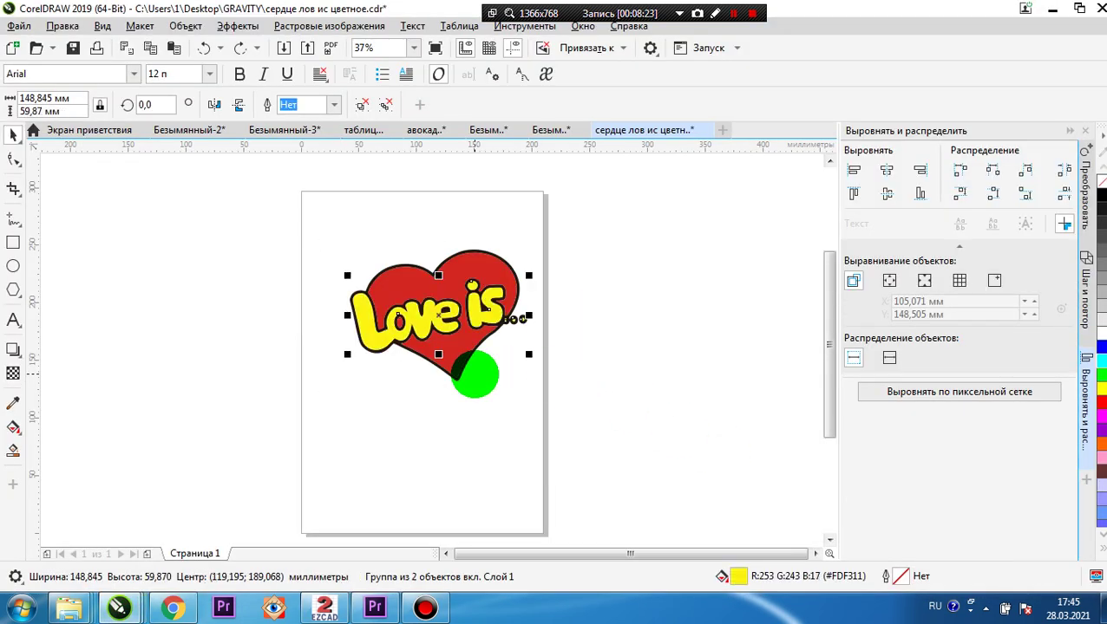
left_click(498, 436)
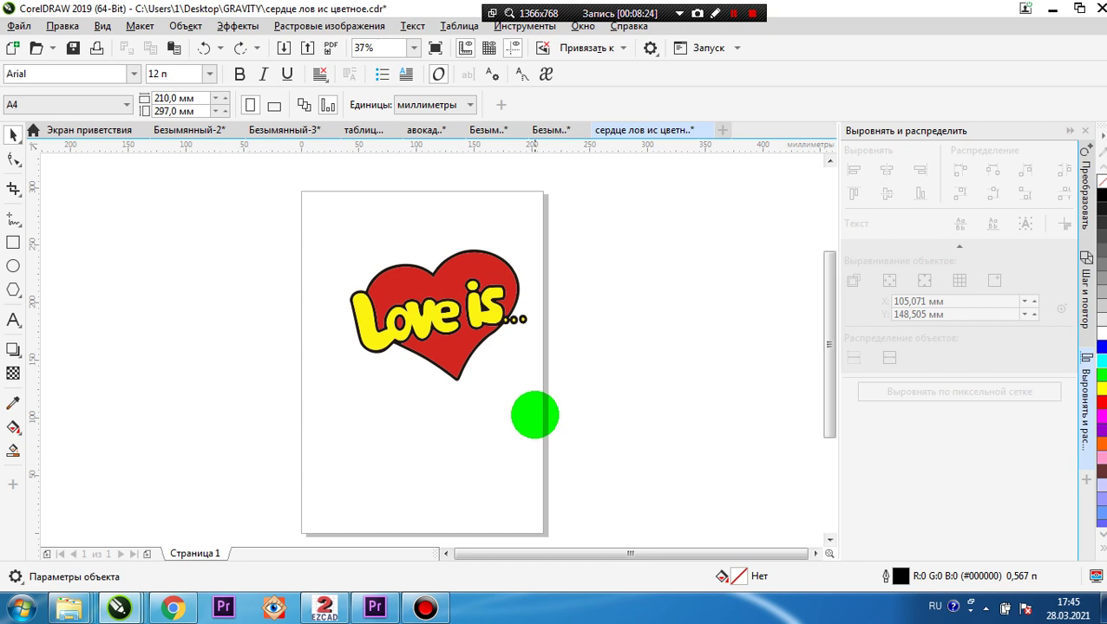
Step: Save the assembled heart as an AutoCAD DXF file named "сердце лов ис цветное слитое"
key("ctrl+shift+s")
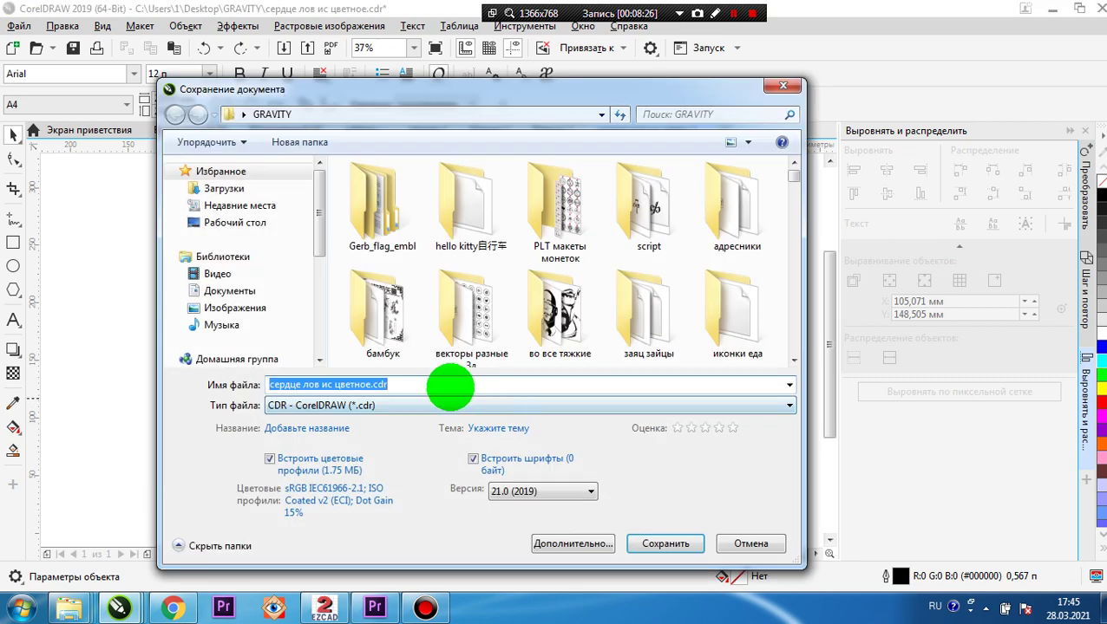
left_click(372, 384)
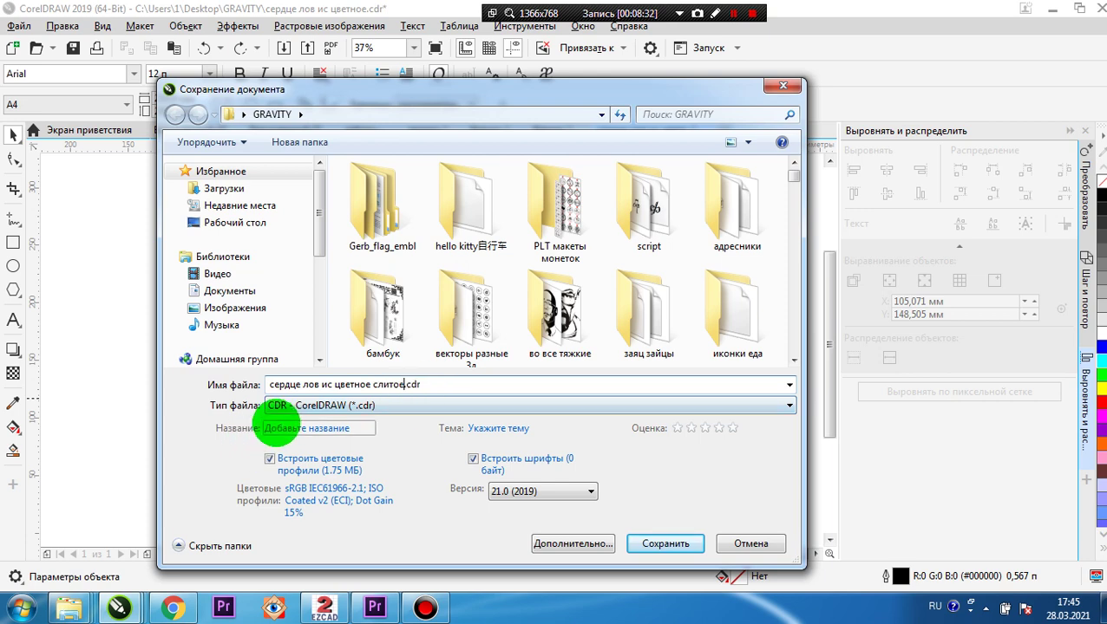
left_click(284, 408)
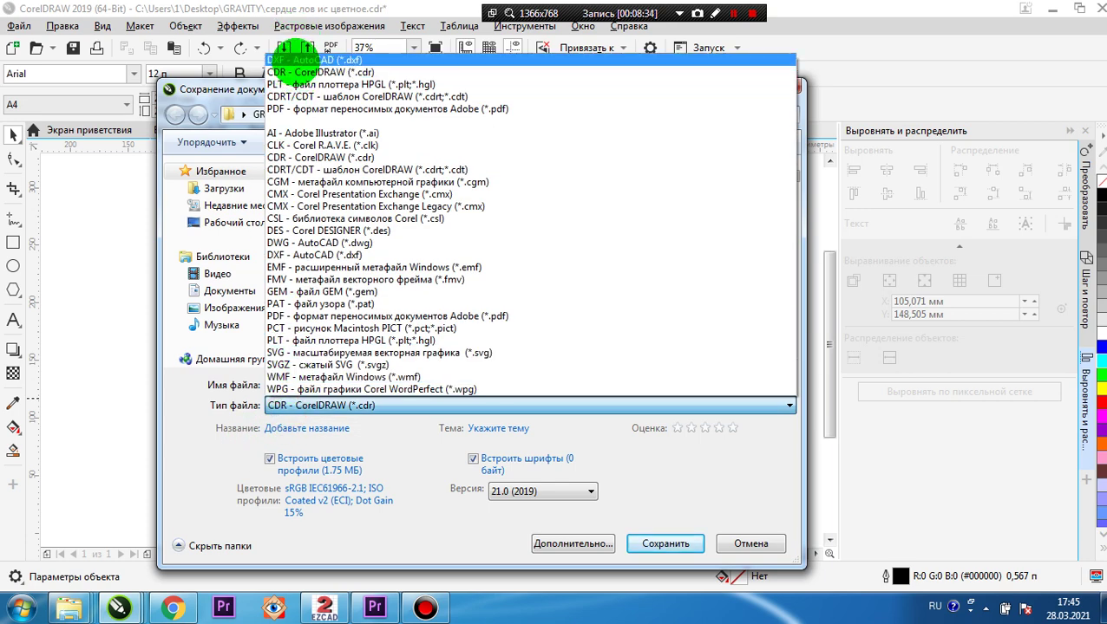
left_click(284, 52)
left_click(645, 468)
left_click(673, 378)
left_click(325, 605)
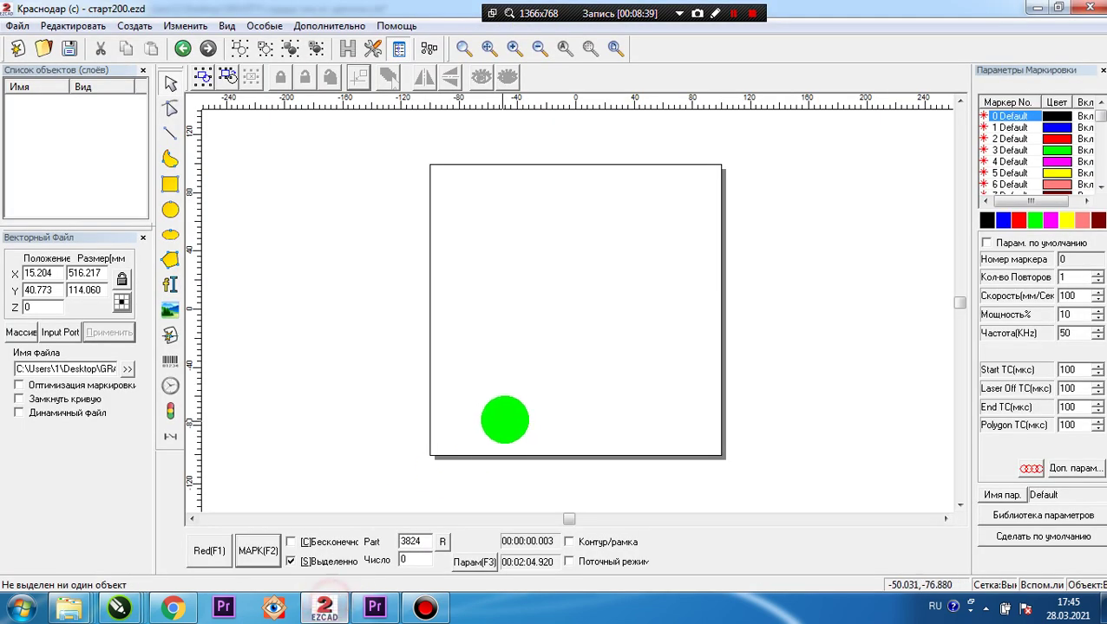
key("ctrl+o")
type("серд")
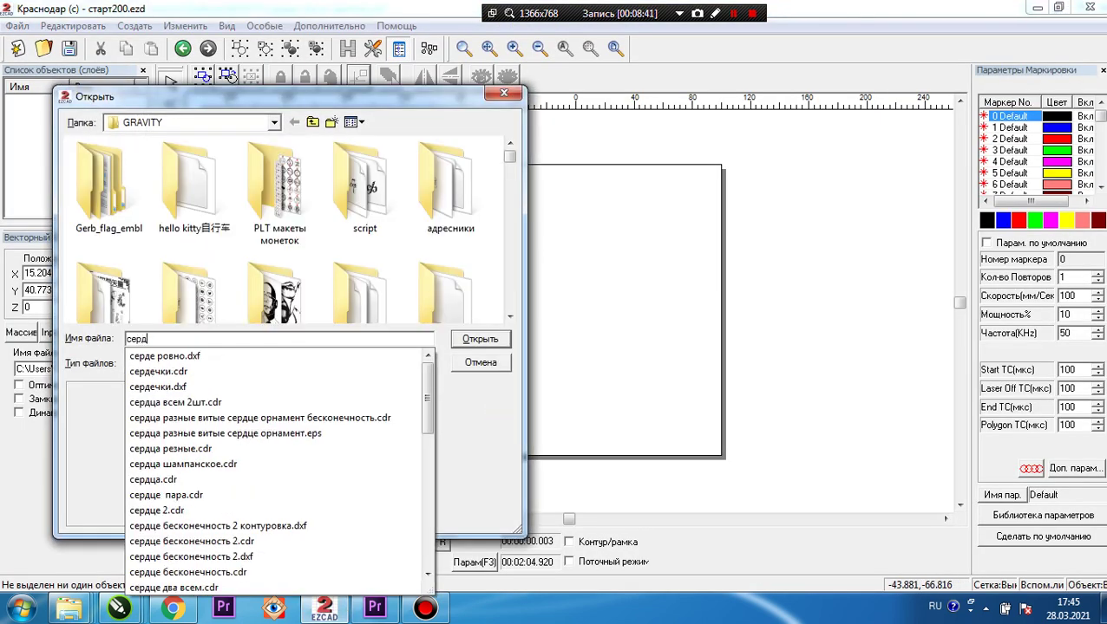
type("це лов")
key("Down")
key("Down")
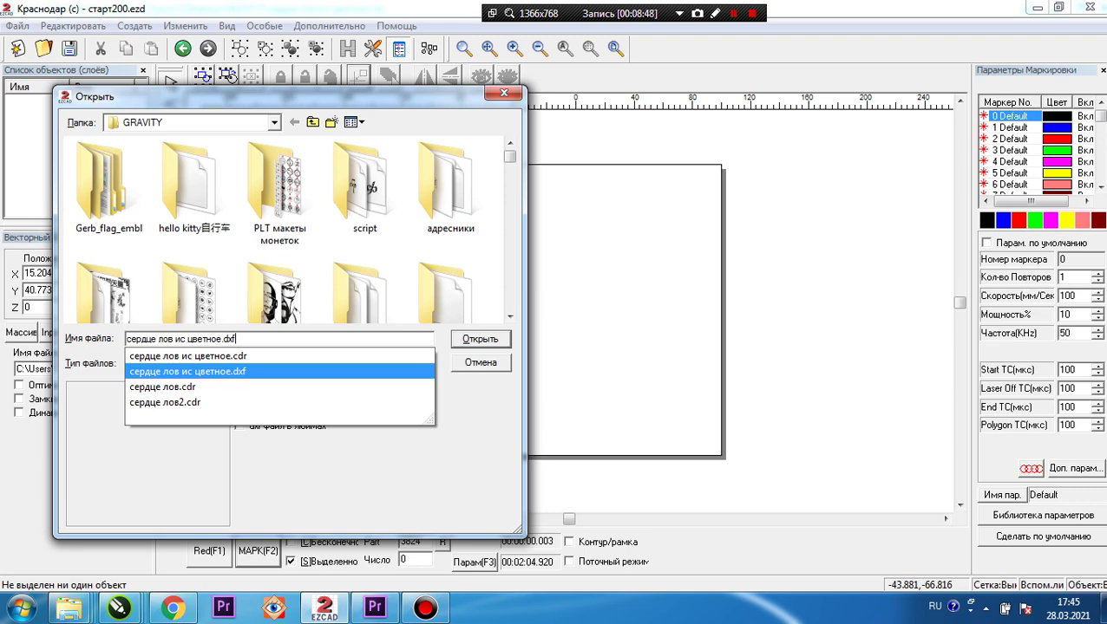
left_click(480, 364)
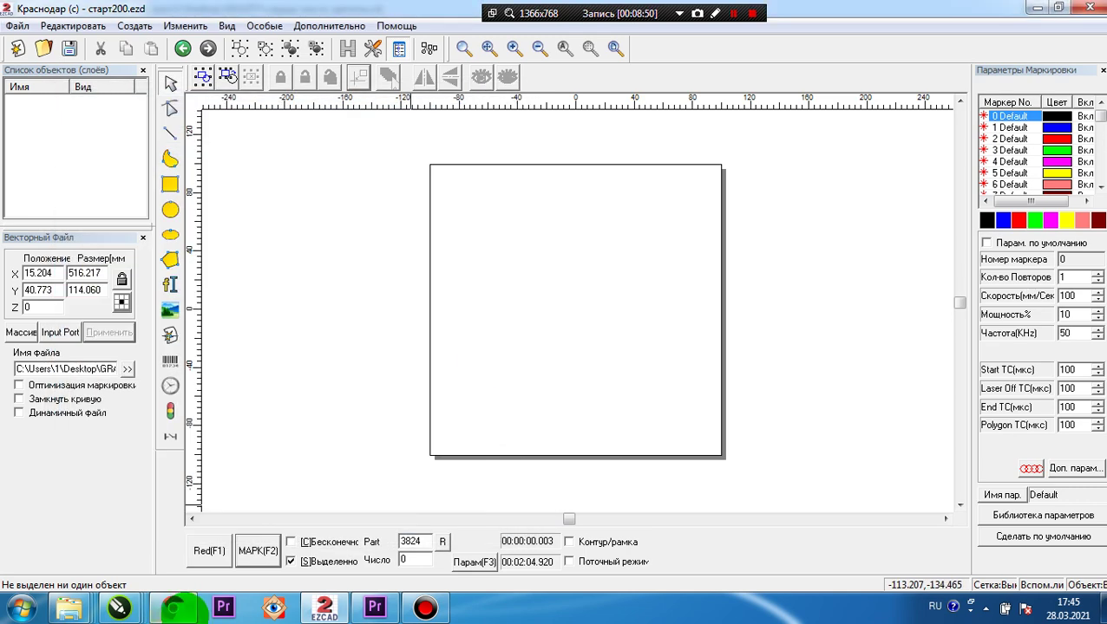
Step: Switch to CorelDRAW and save the assembled heart as an AutoCAD DXF file named "сердце лов ис цветное2", accepting the export settings
left_click(118, 607)
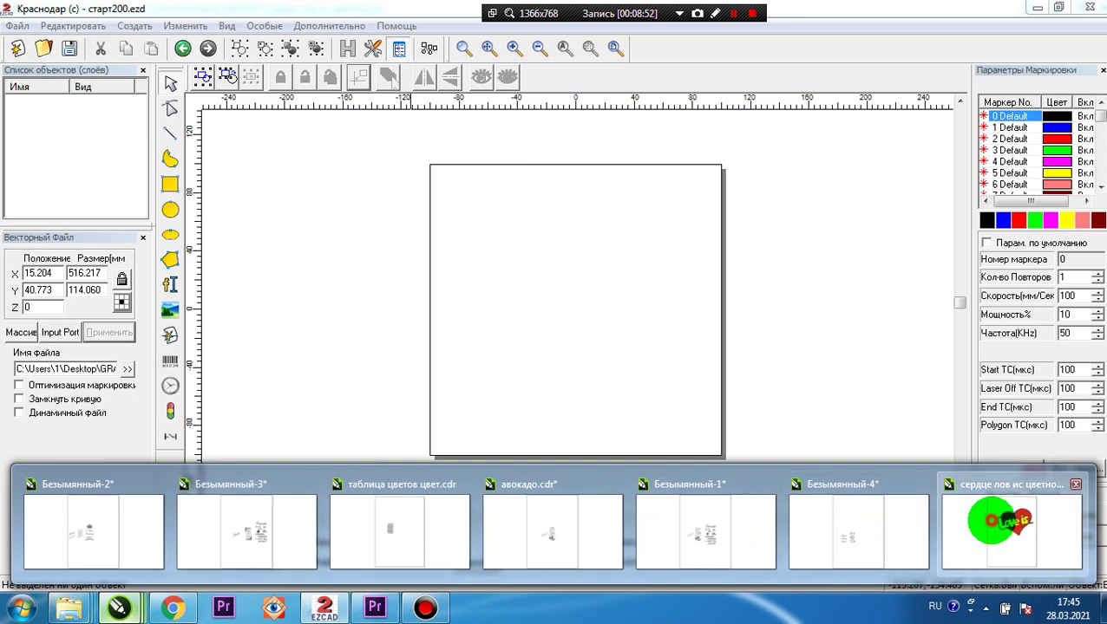
left_click(988, 519)
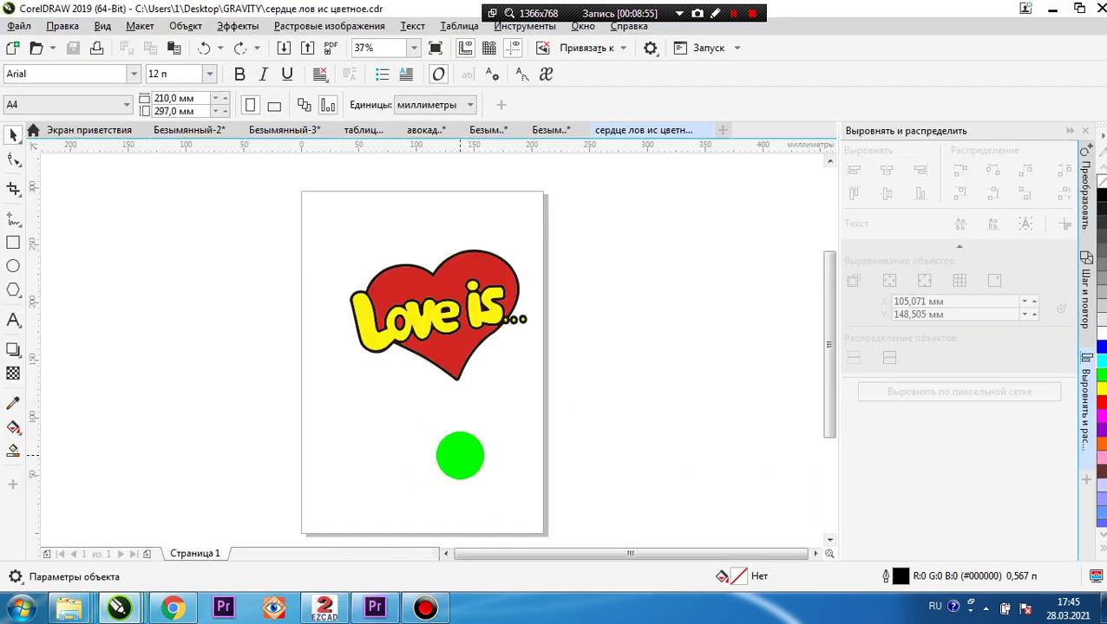
key("ctrl+shift+s")
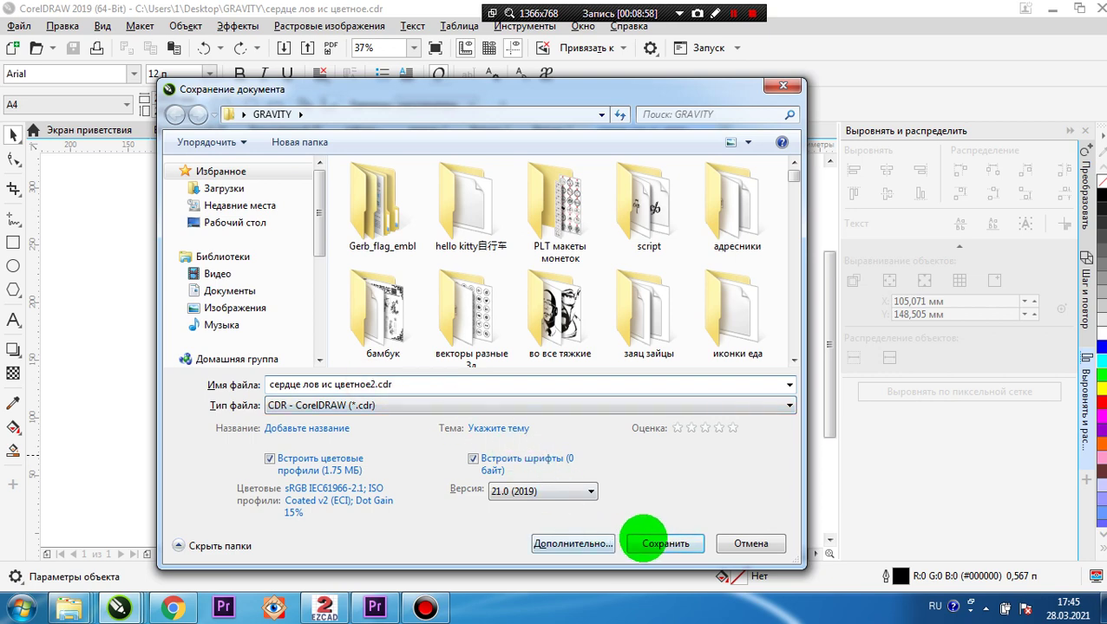
left_click(416, 405)
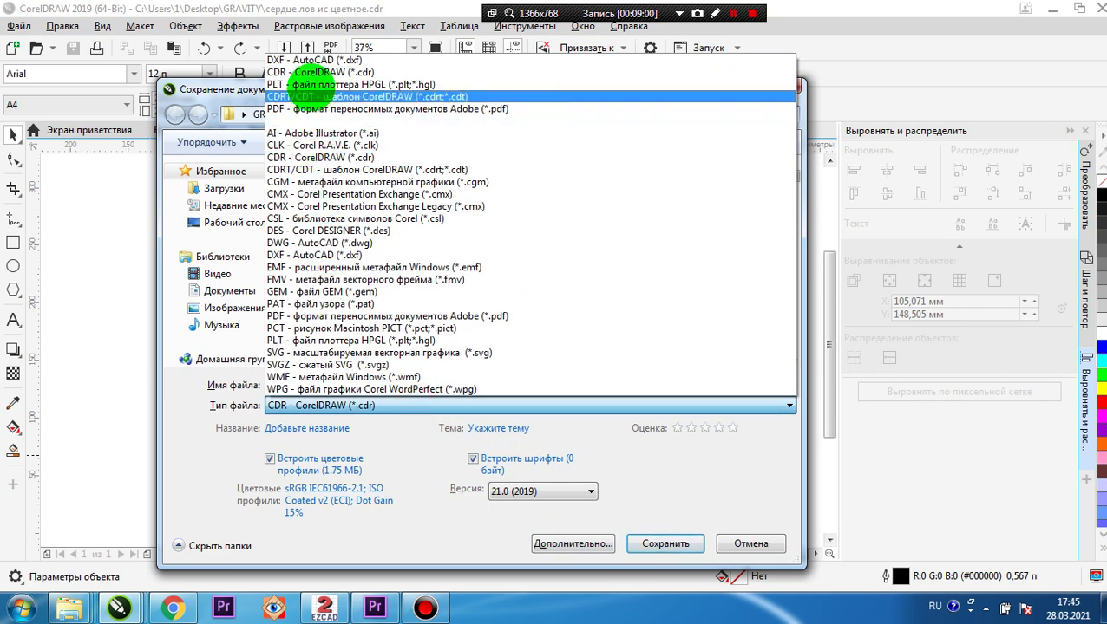
left_click(311, 59)
left_click(662, 469)
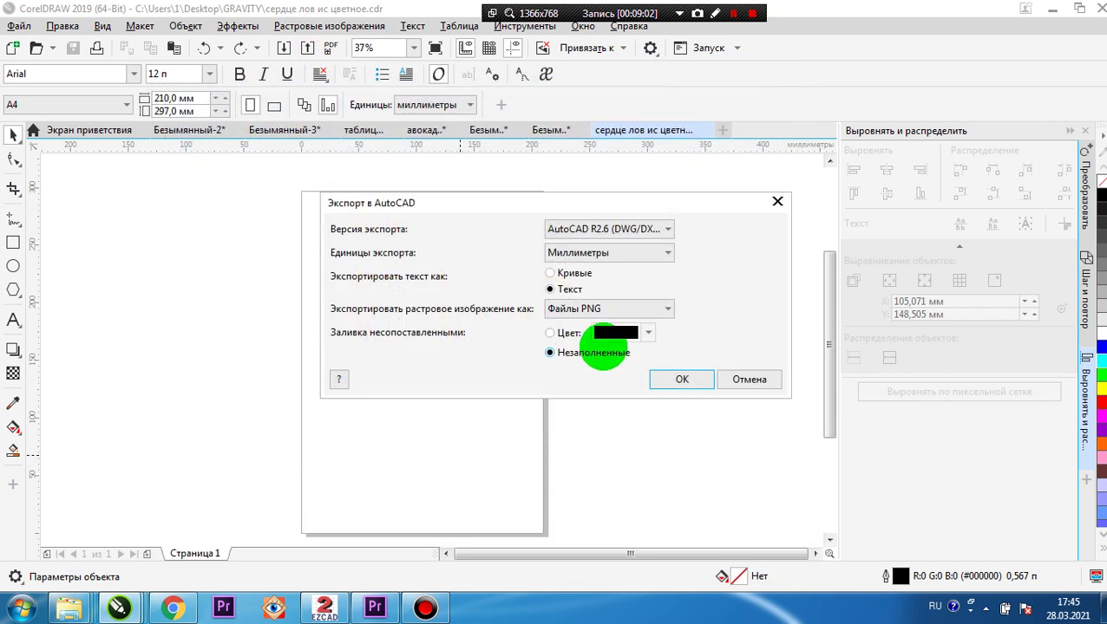
left_click(679, 380)
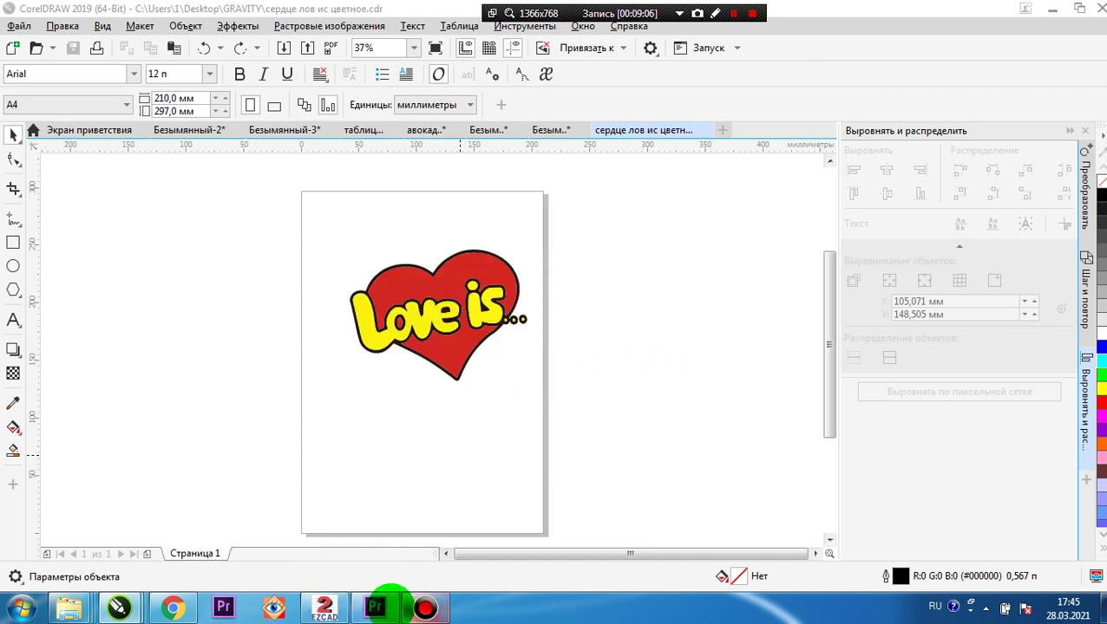
Step: Switch to EZCAD and import сердце лов ис цветное2.dxf from the GRAVITY folder
left_click(326, 606)
key("ctrl+o")
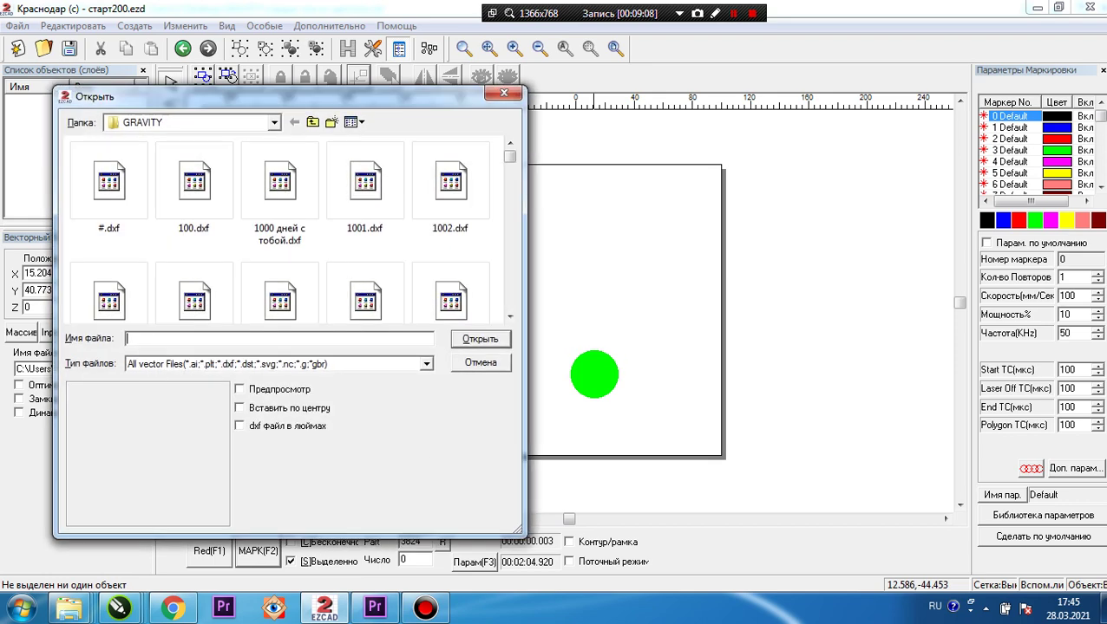
type("сердце")
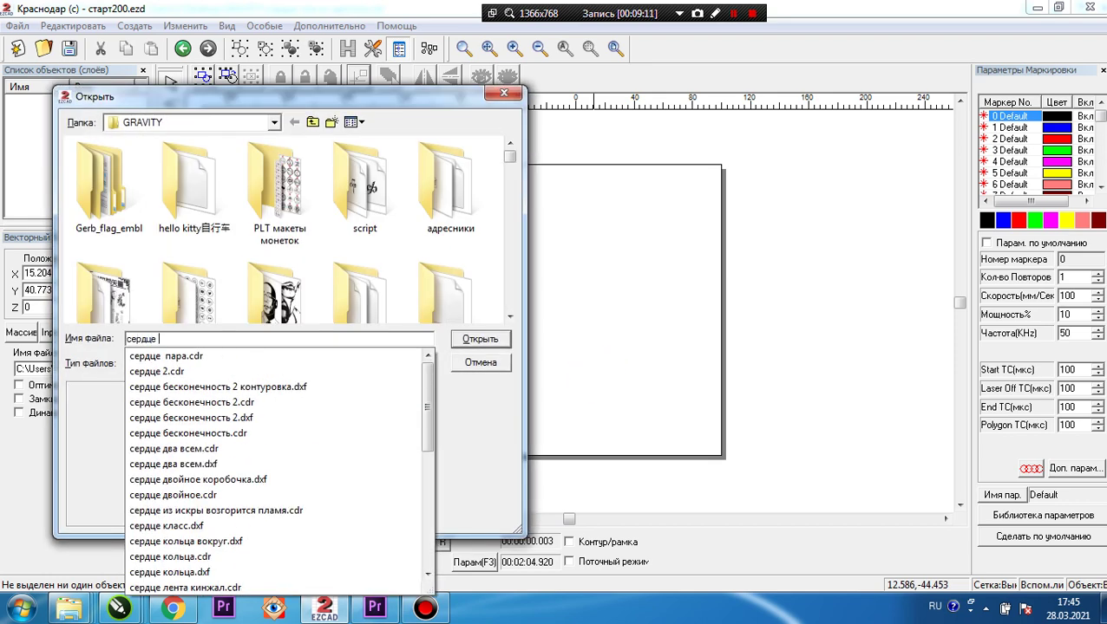
type(" цв")
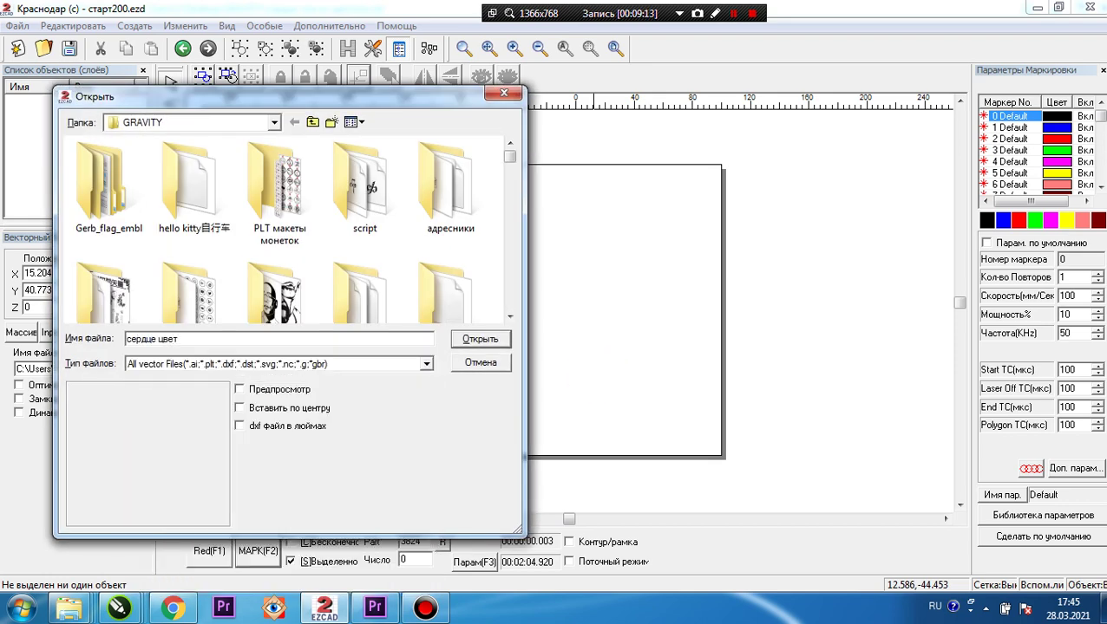
type("ет")
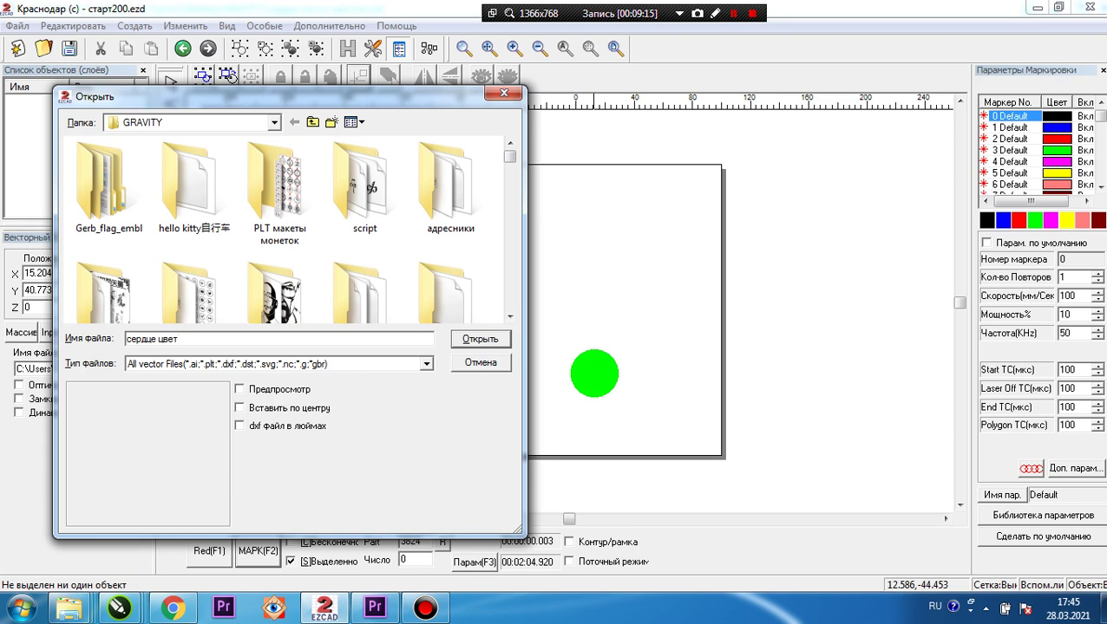
key("BackSpace")
key("BackSpace")
key("BackSpace")
key("BackSpace")
type("ло")
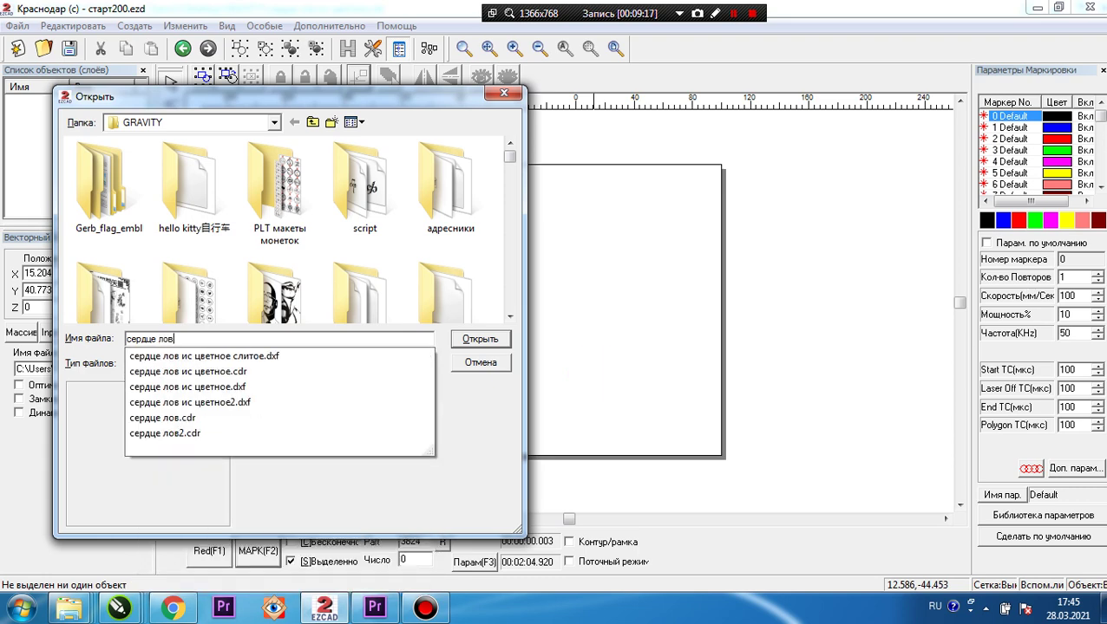
key("Down")
key("Down")
key("Down")
key("Down")
key("Return")
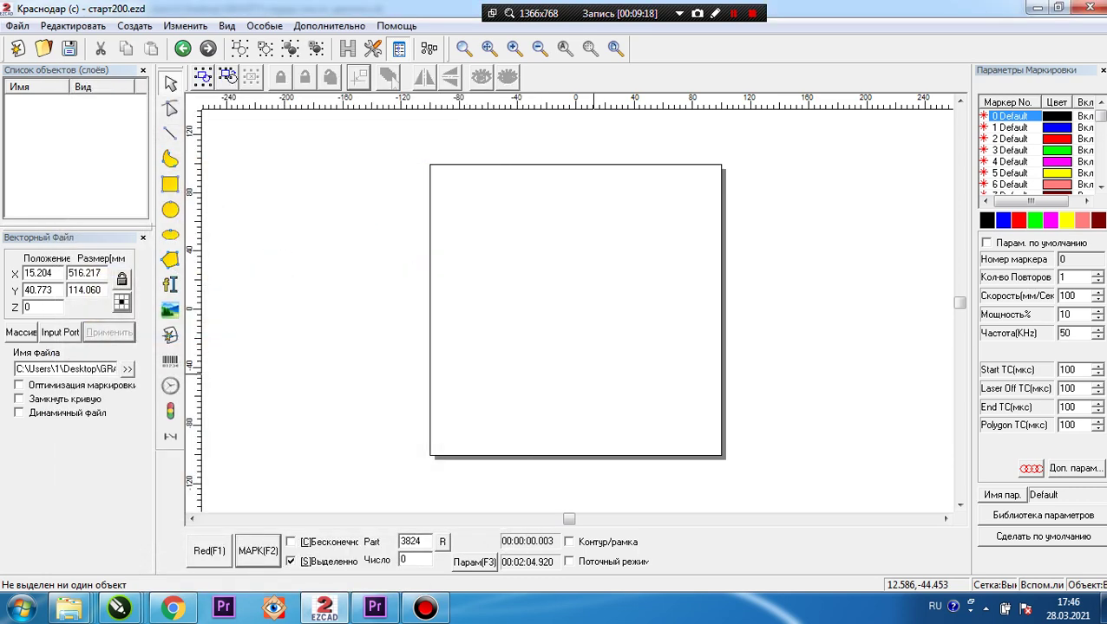
Step: Move the imported heart to the origin of the work area and ungroup it into separate curves
left_click(358, 77)
scroll(392, 78, "up", 6)
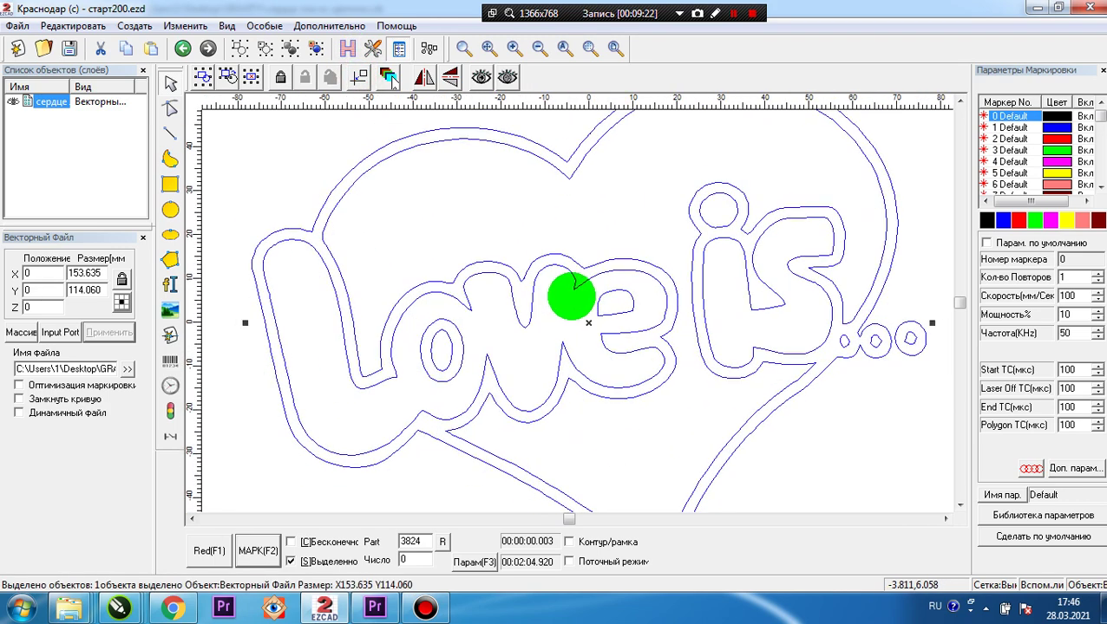
left_click(264, 161)
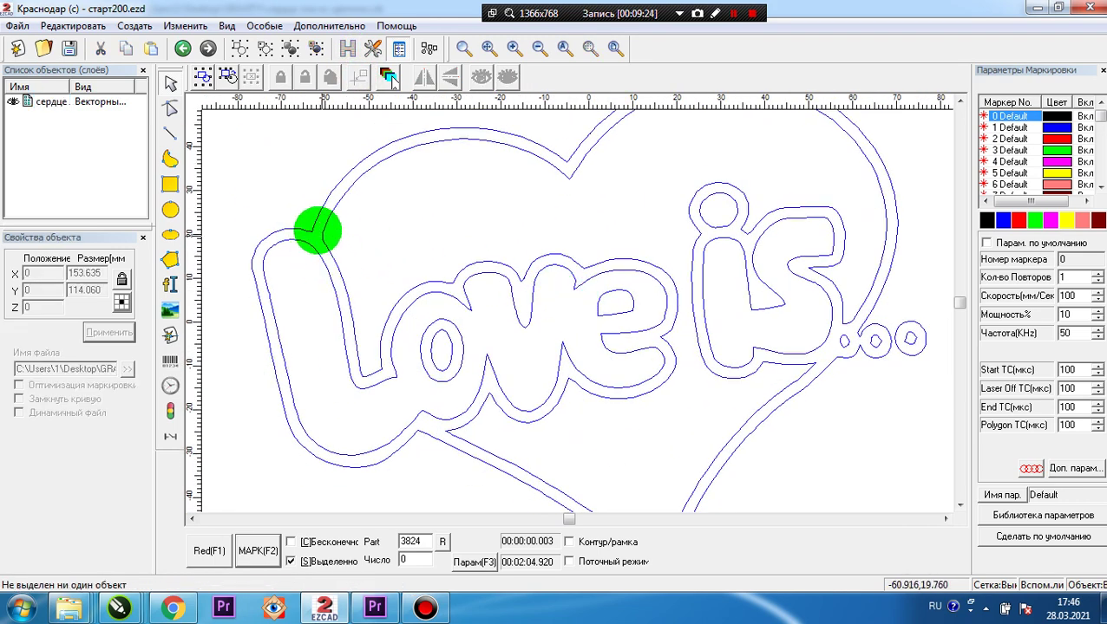
left_click(315, 251)
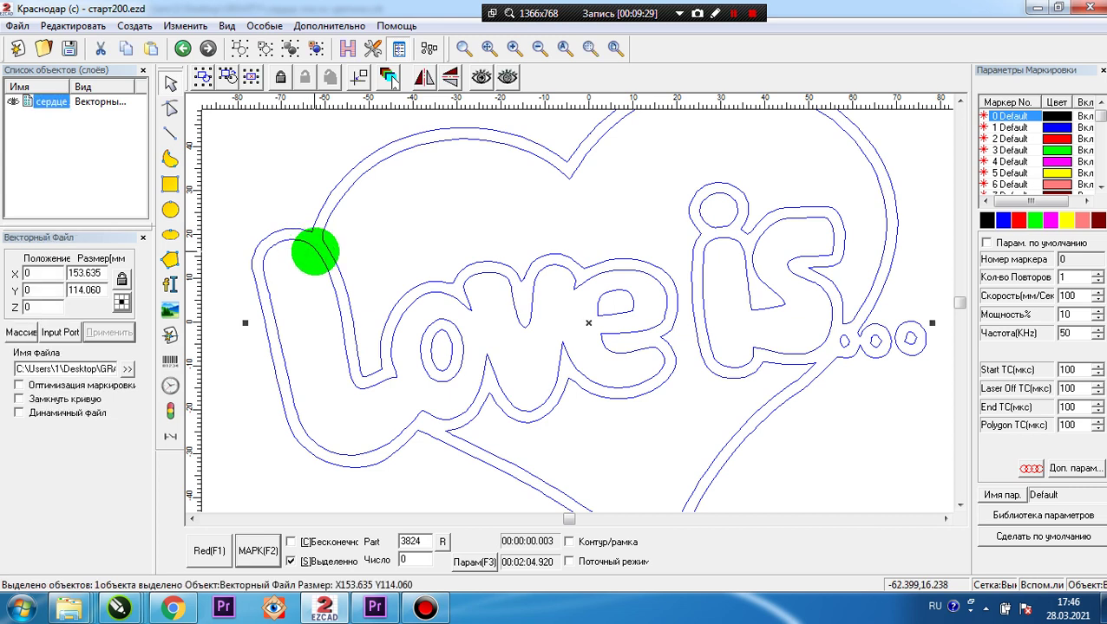
key("ctrl+u")
left_click(294, 195)
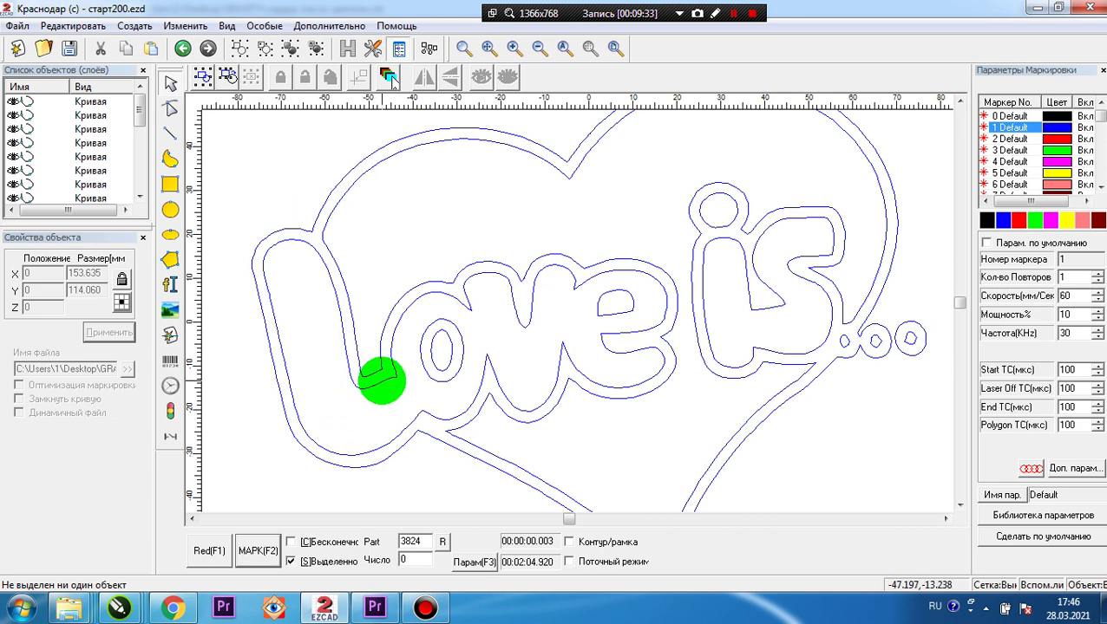
Step: Select the fill contours of the "Love is" letters, the i's dot and the three trailing dots, and assign them yellow pen 5
left_click(385, 380)
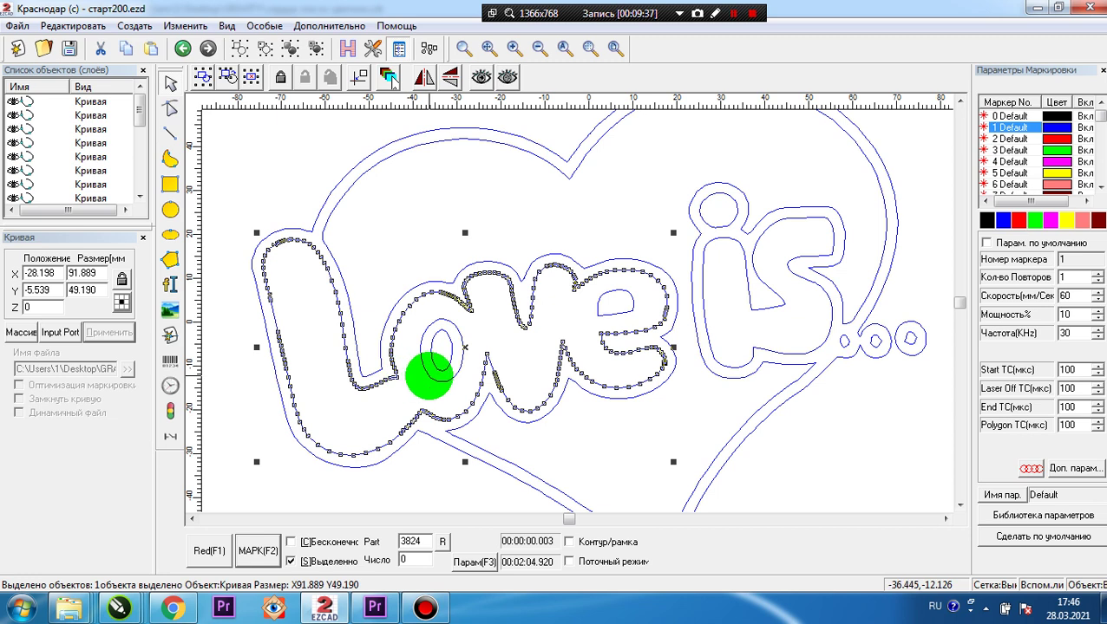
left_click(428, 376, "shift")
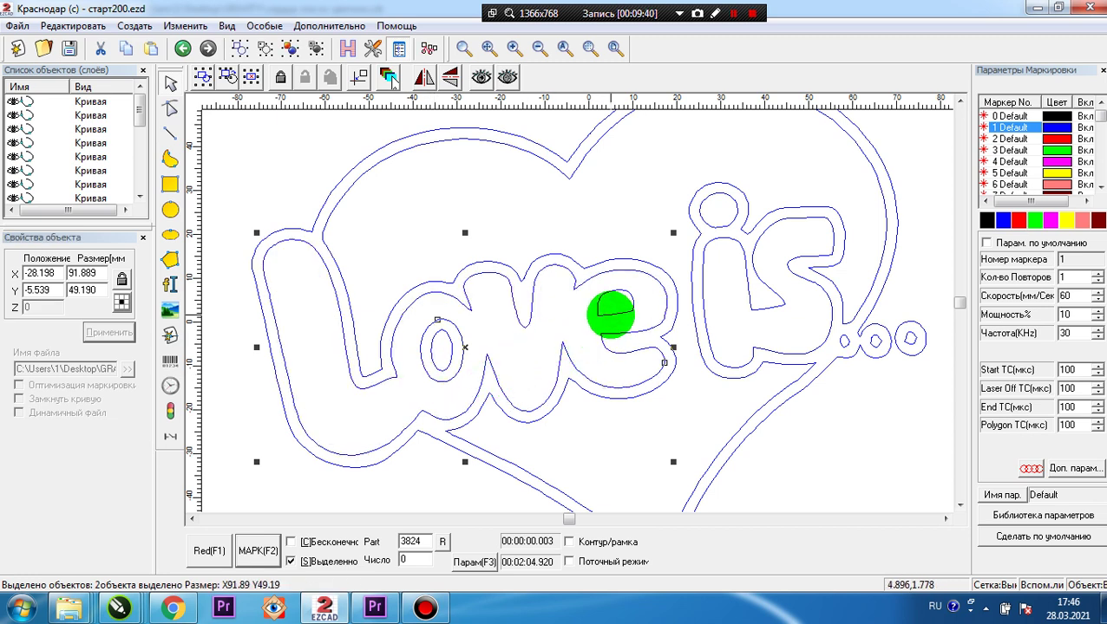
left_click(759, 310, "shift")
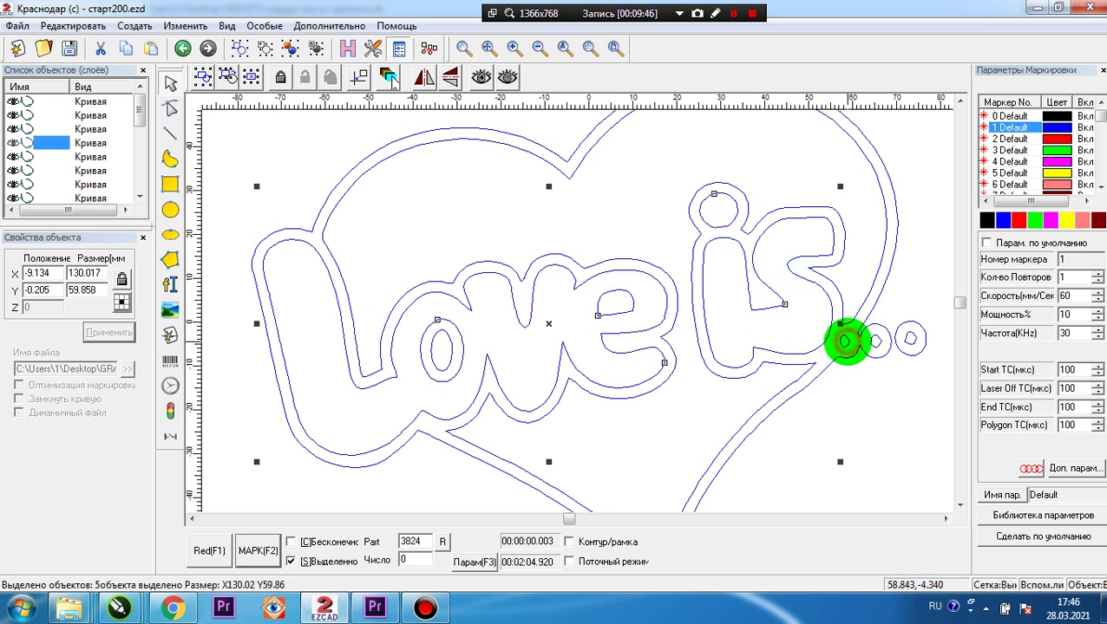
left_click(909, 338, "shift")
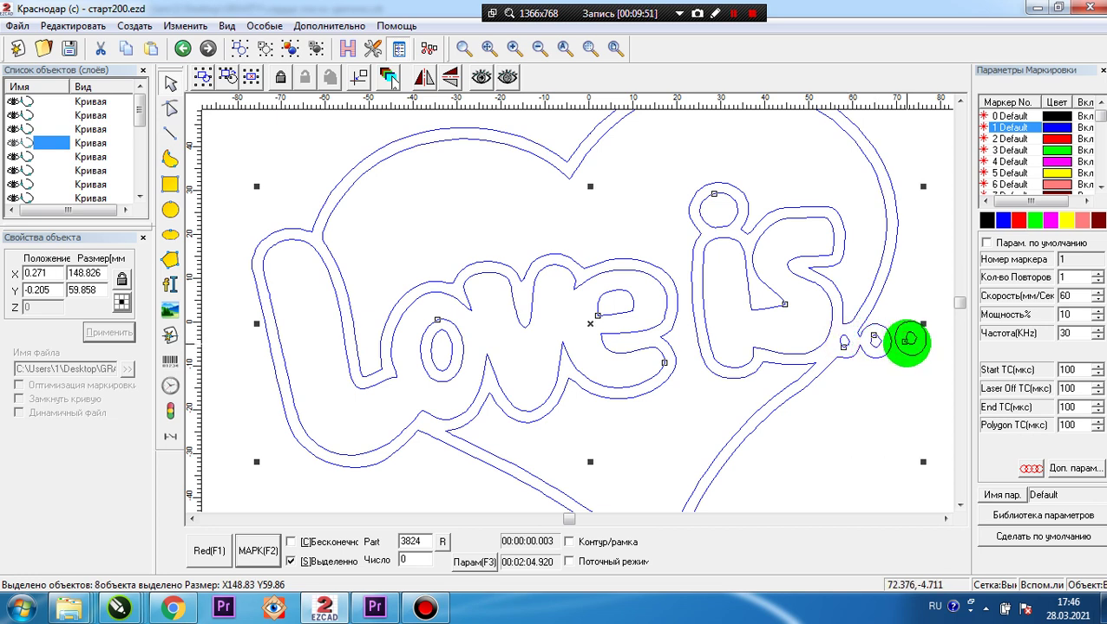
left_click(1066, 220)
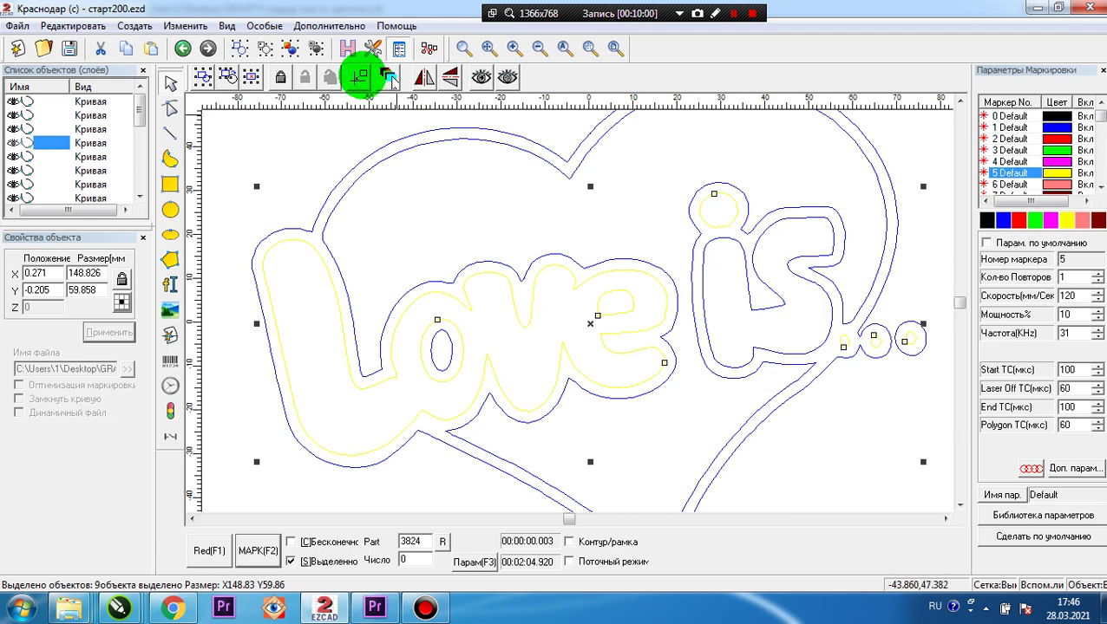
Step: Hatch the selected lettering and dot contours with yellow pen 5 at 0.01 mm line spacing
left_click(387, 77)
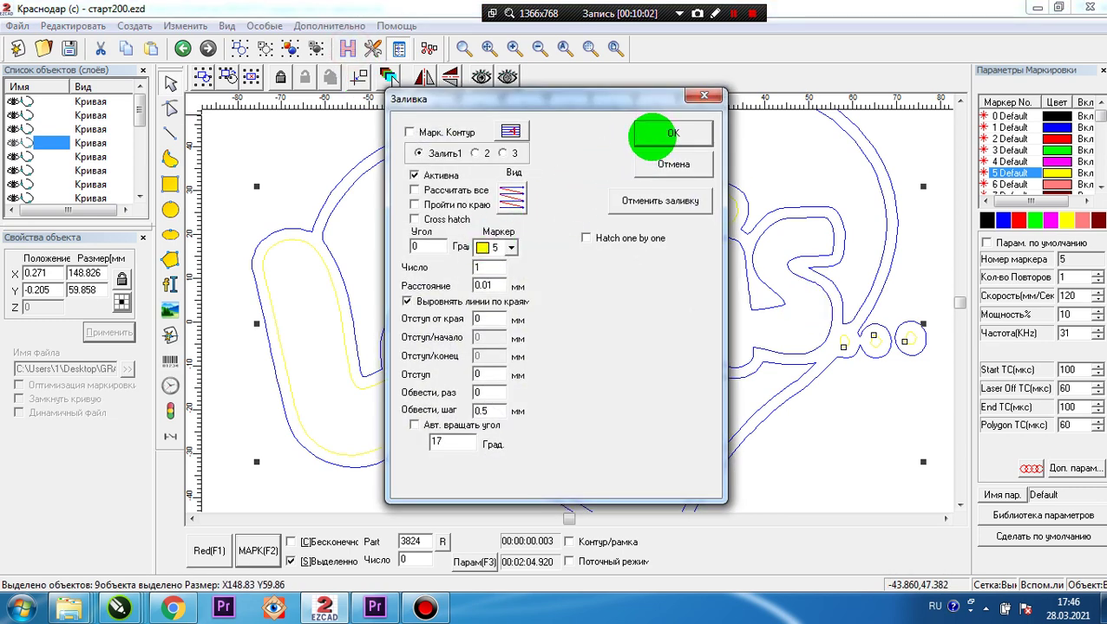
left_click(649, 136)
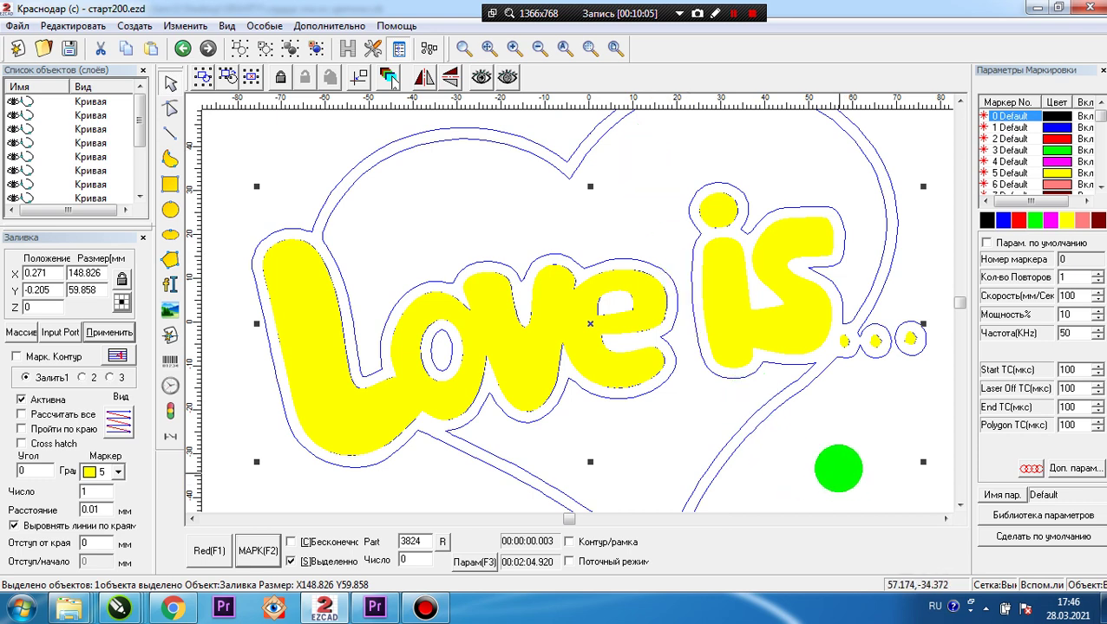
left_click(830, 452)
left_click(664, 363)
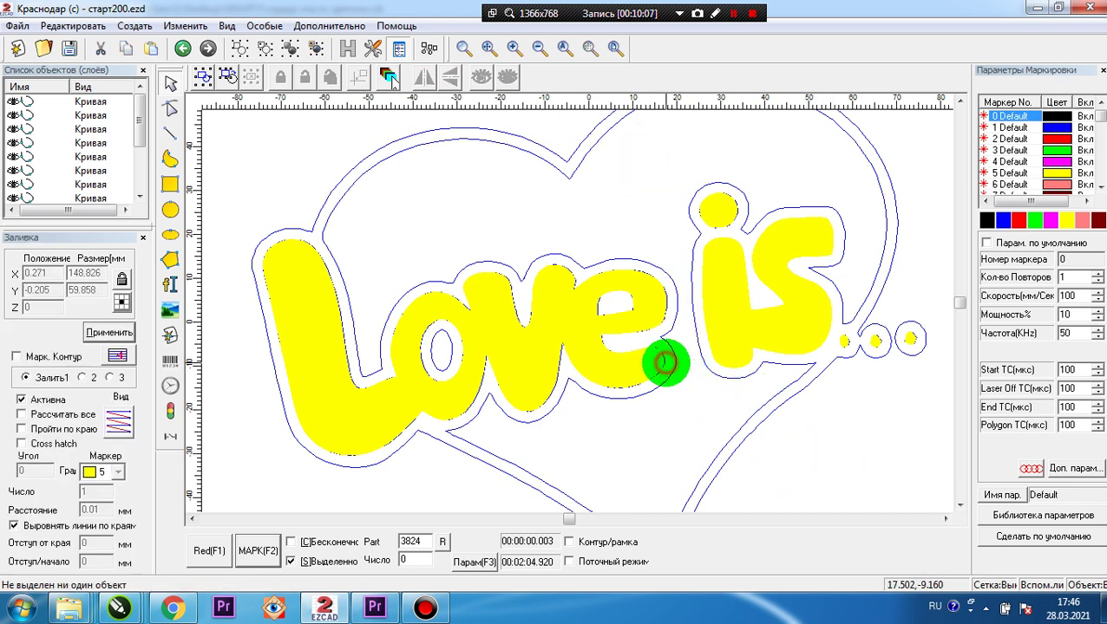
Step: Undo the yellow hatch of the lettering and deselect everything
left_click(391, 80)
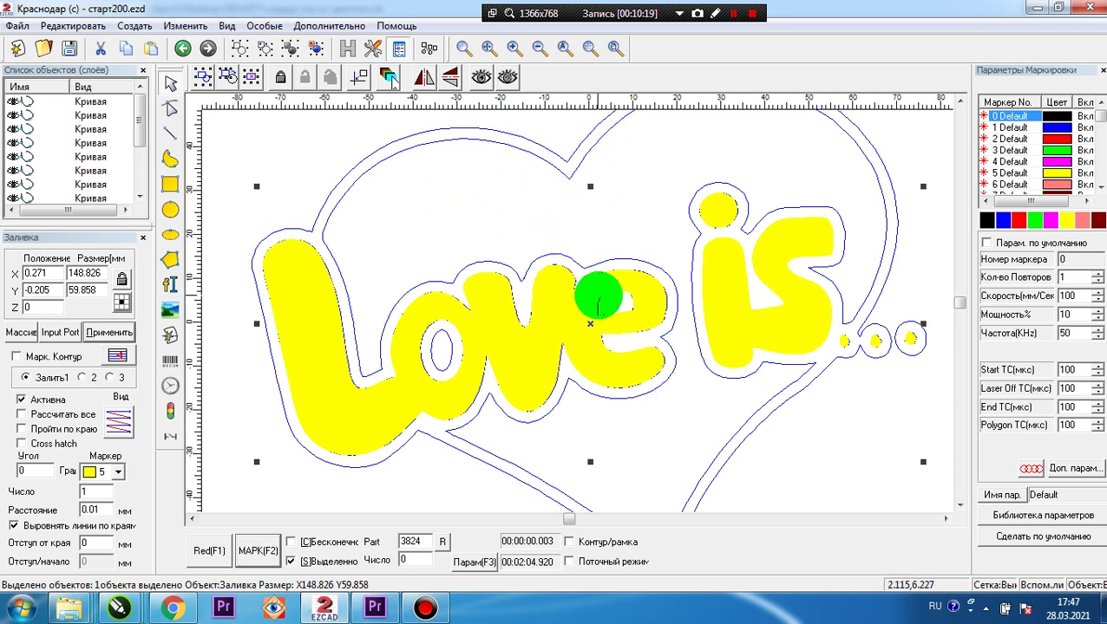
scroll(579, 255, "down", 4)
scroll(598, 292, "up", 2)
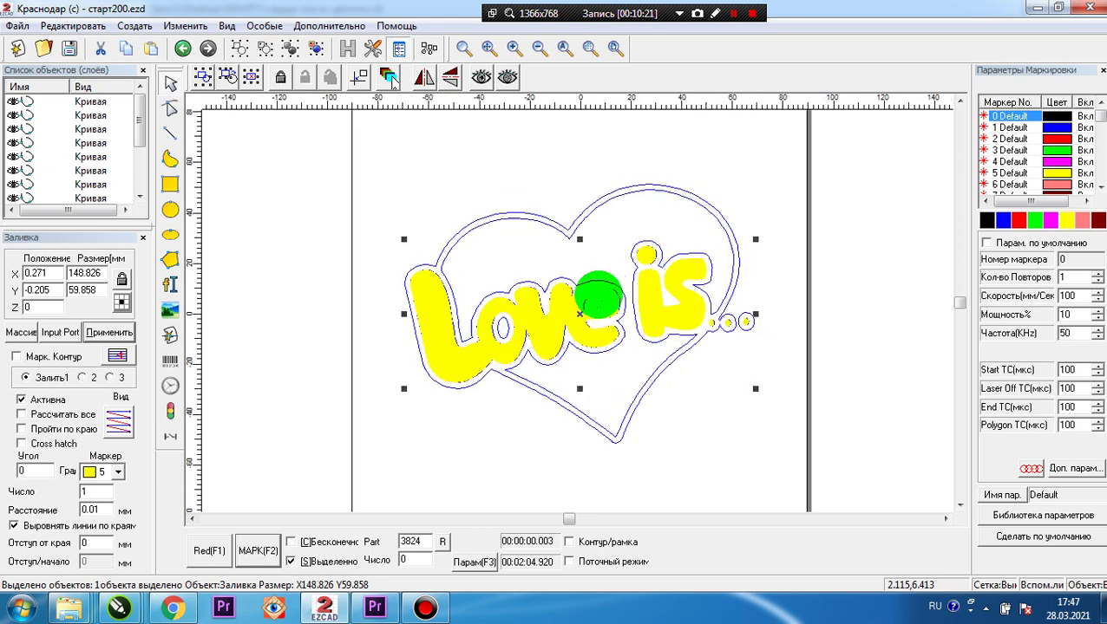
left_click(599, 295)
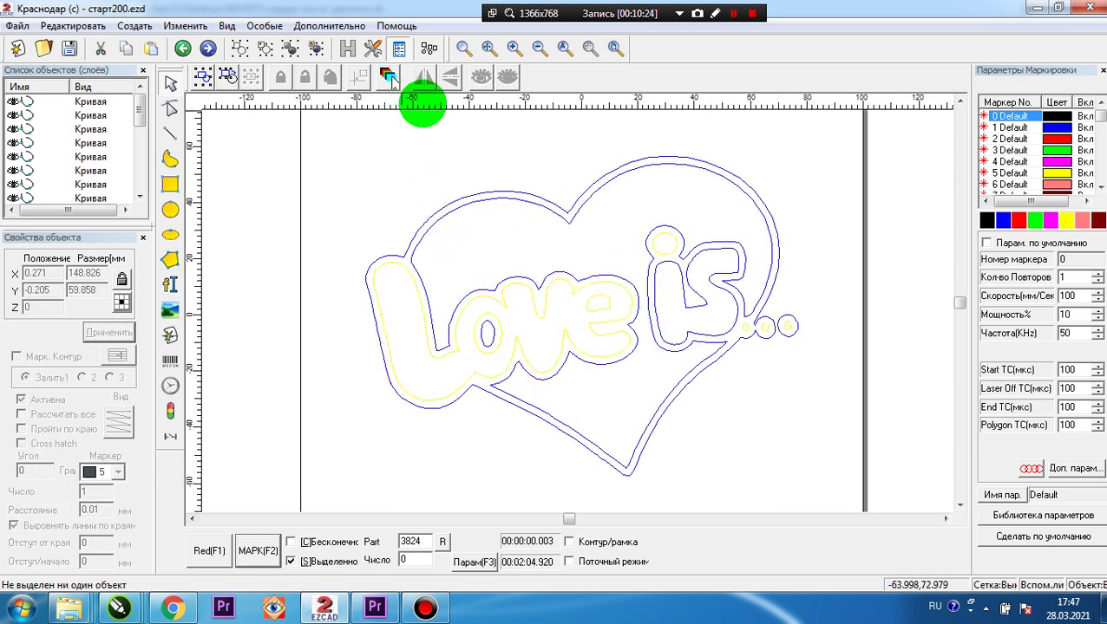
left_click(451, 151)
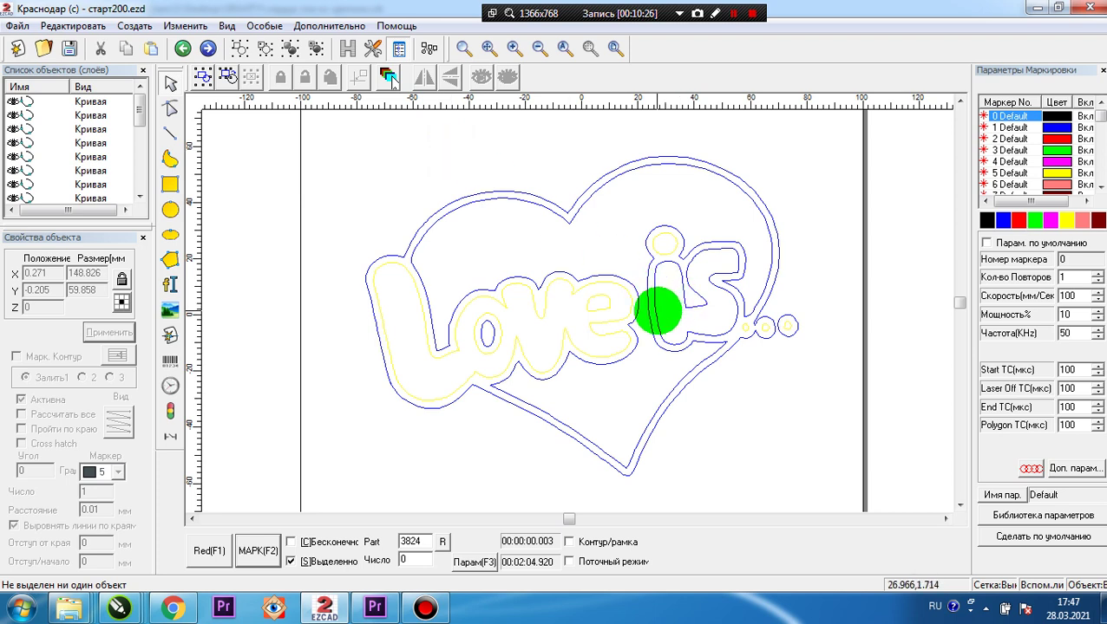
Step: Inspect the separate curves of the "is" lettering, the heart and the inside of the letter o, and clear the selection
left_click(655, 310)
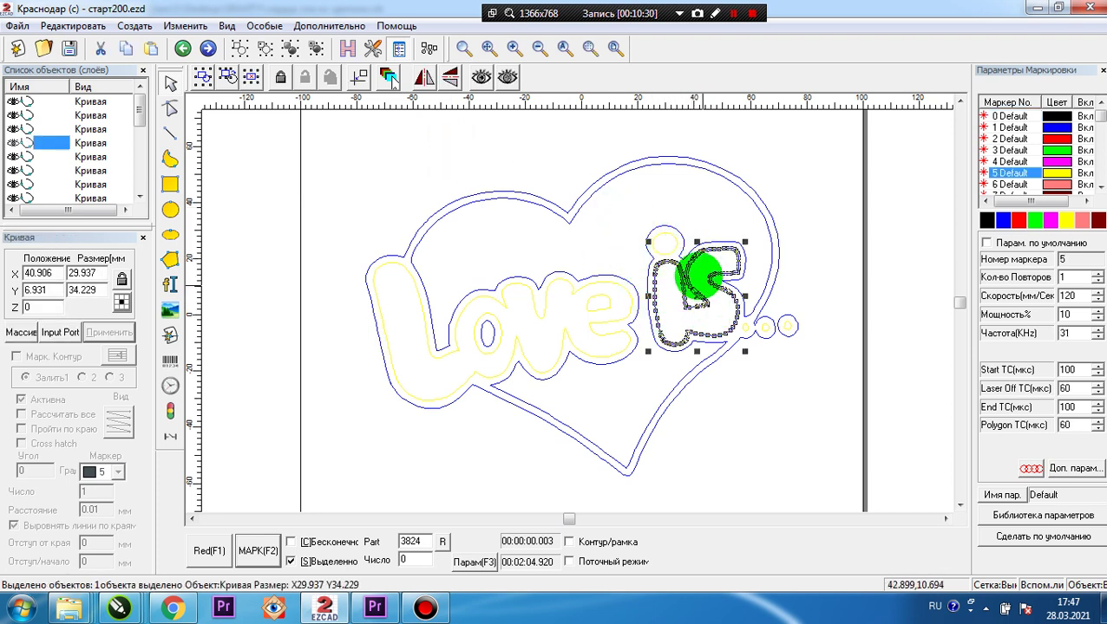
left_click(691, 249, "shift")
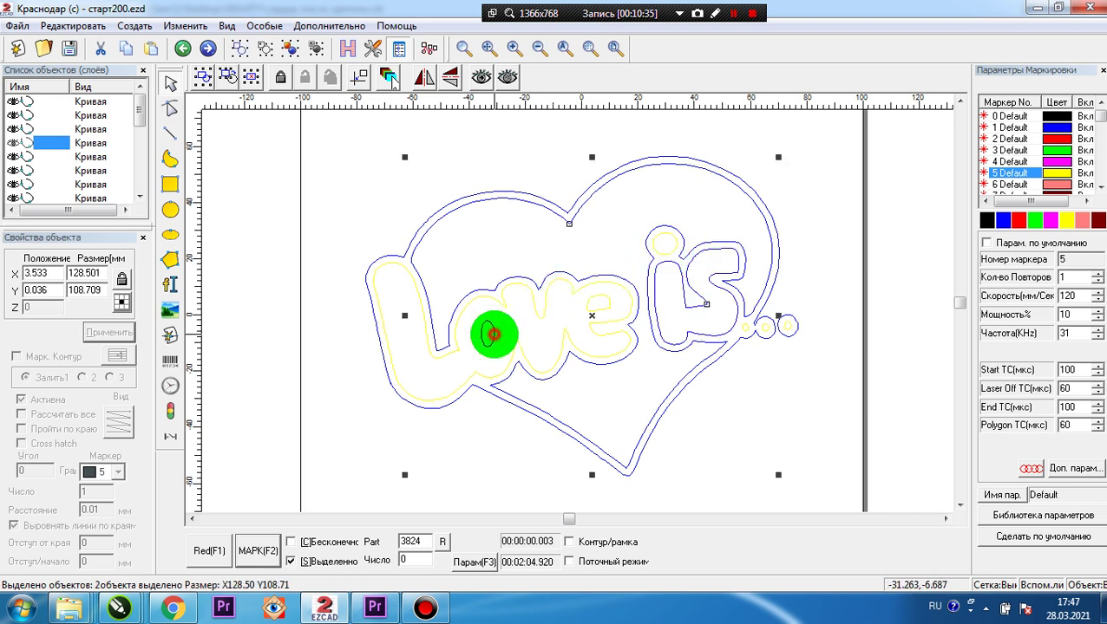
scroll(494, 332, "up", 2)
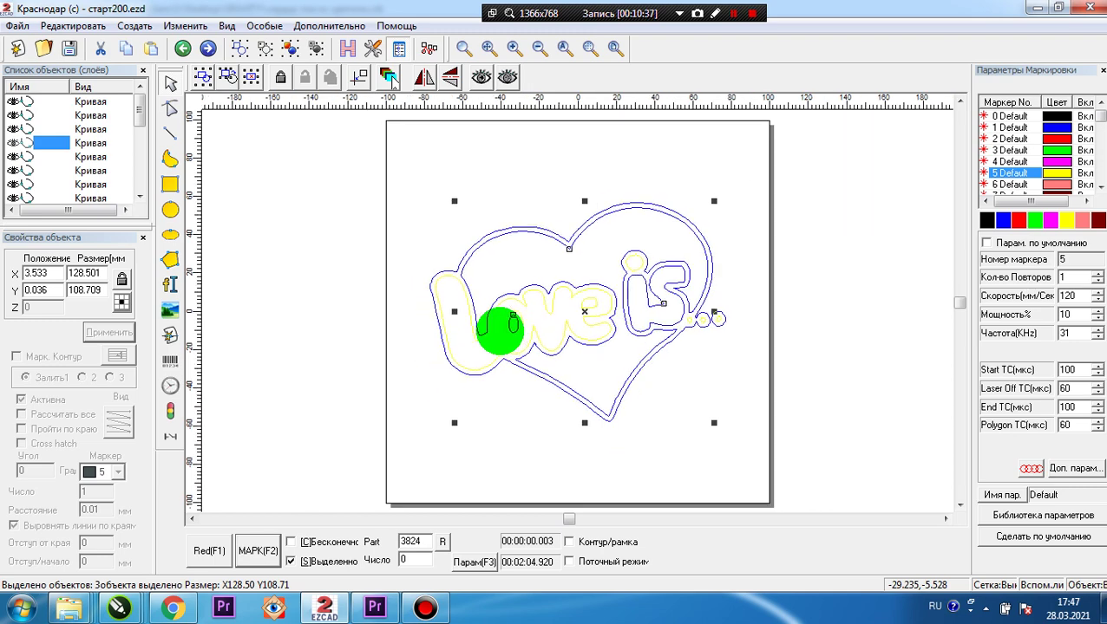
scroll(452, 363, "up", 1)
scroll(408, 227, "up", 1)
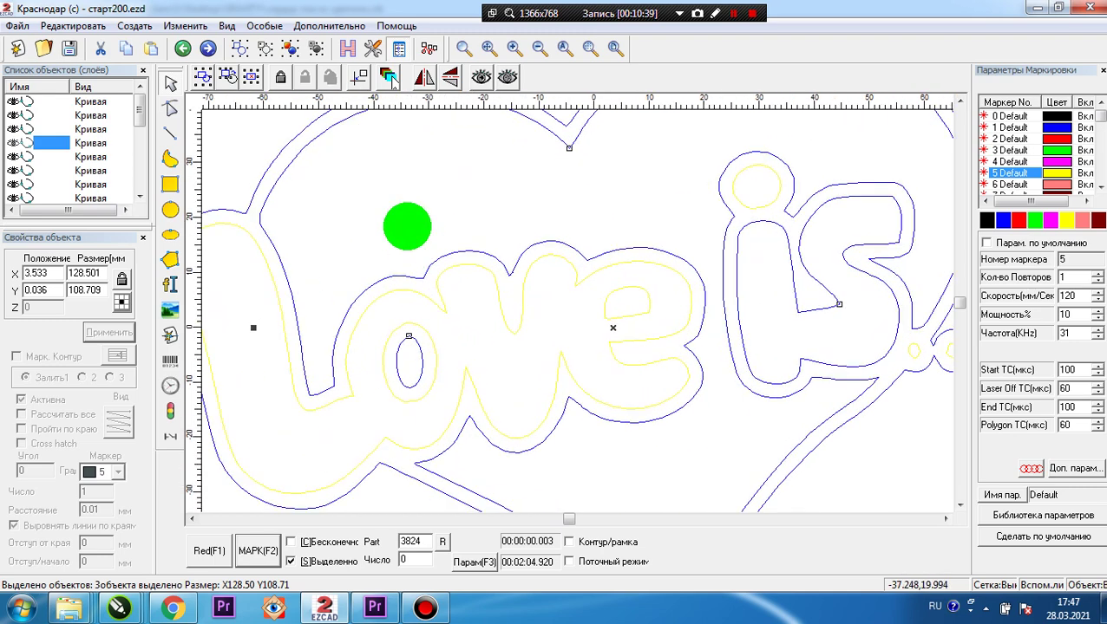
left_click(407, 227)
left_click(437, 363)
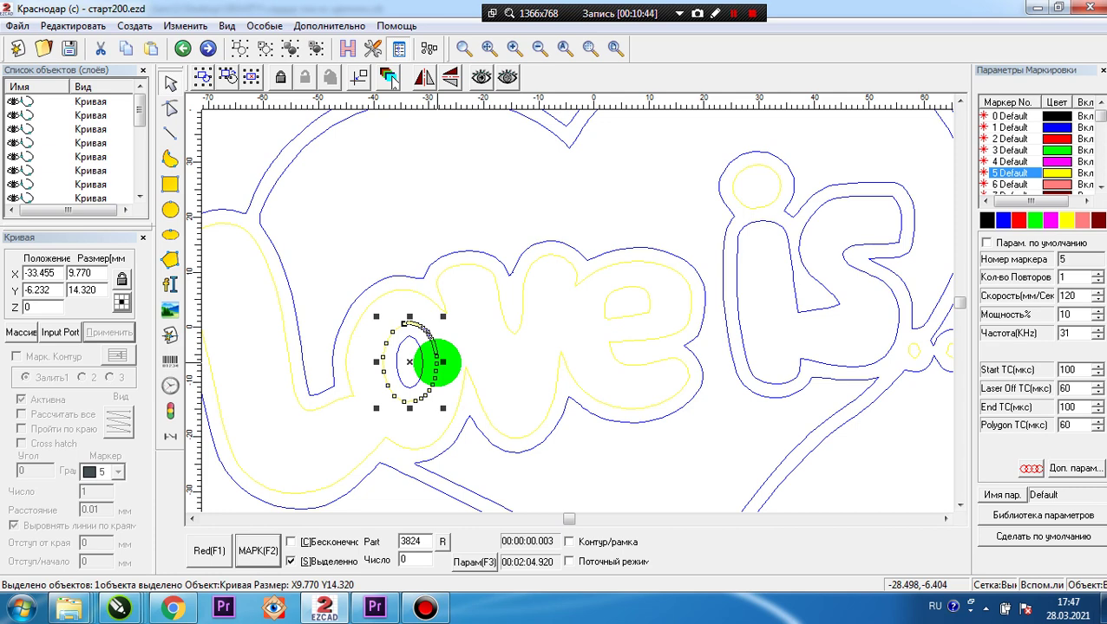
right_click(438, 363)
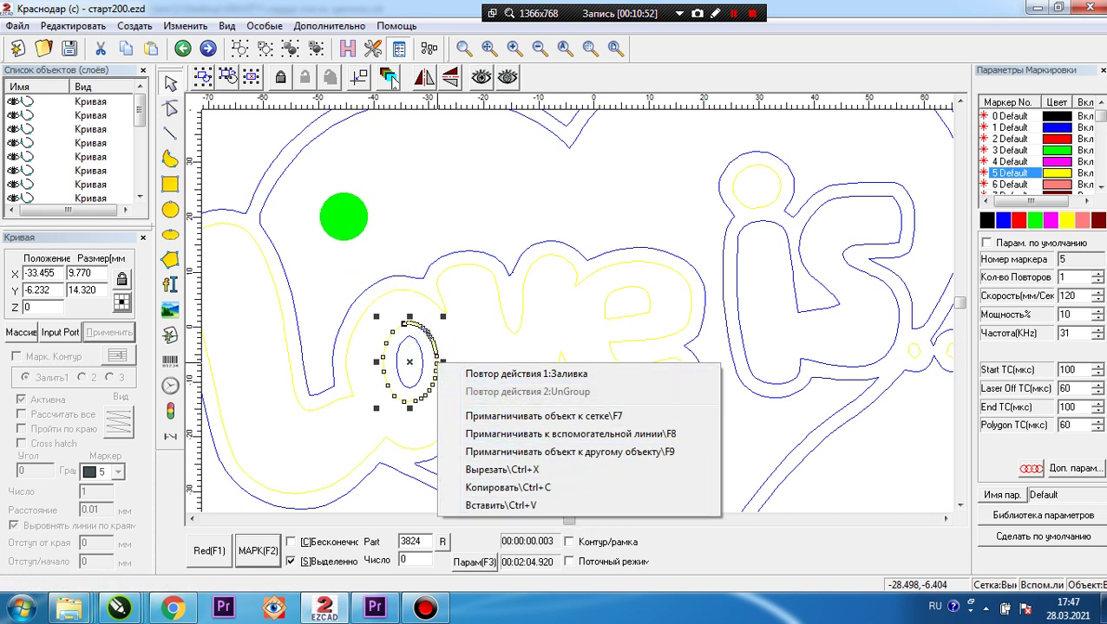
left_click(185, 26)
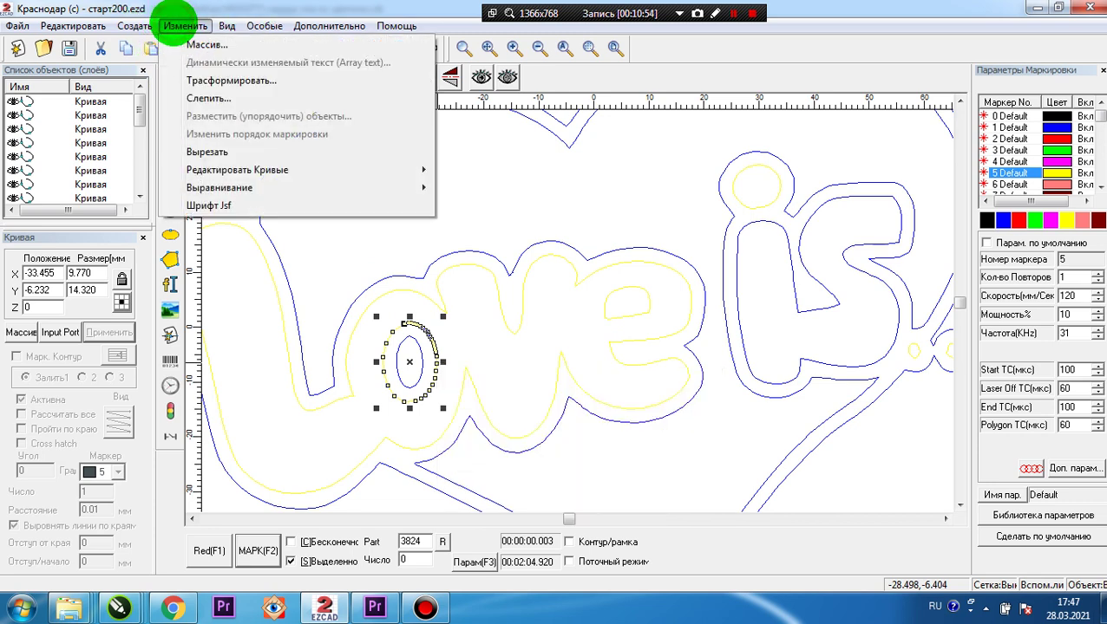
left_click(379, 17)
scroll(555, 297, "down", 4)
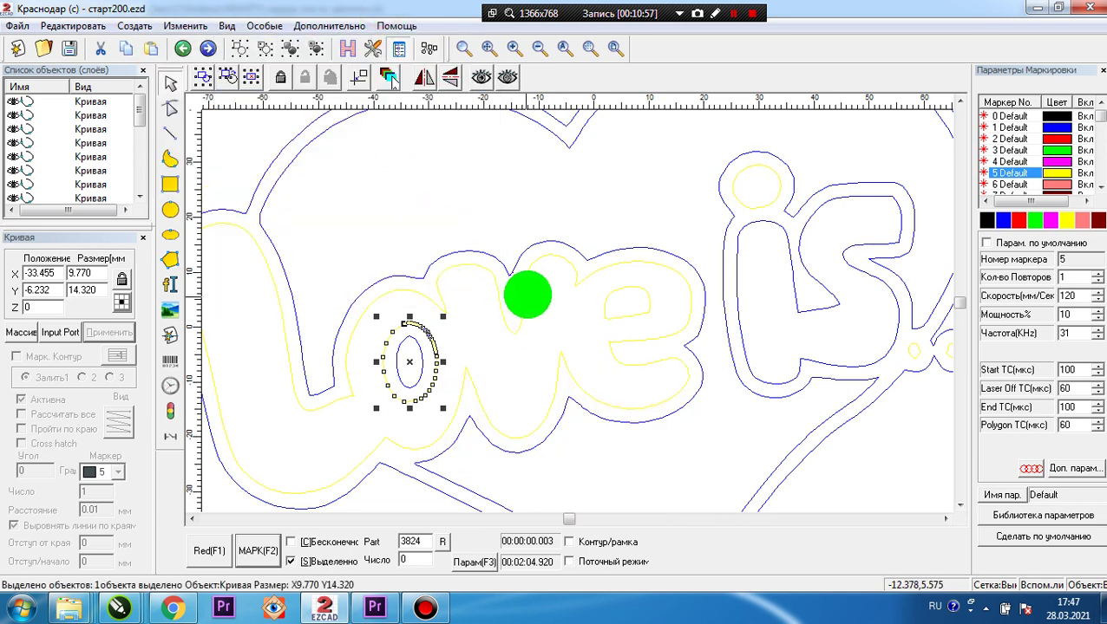
left_click(698, 414)
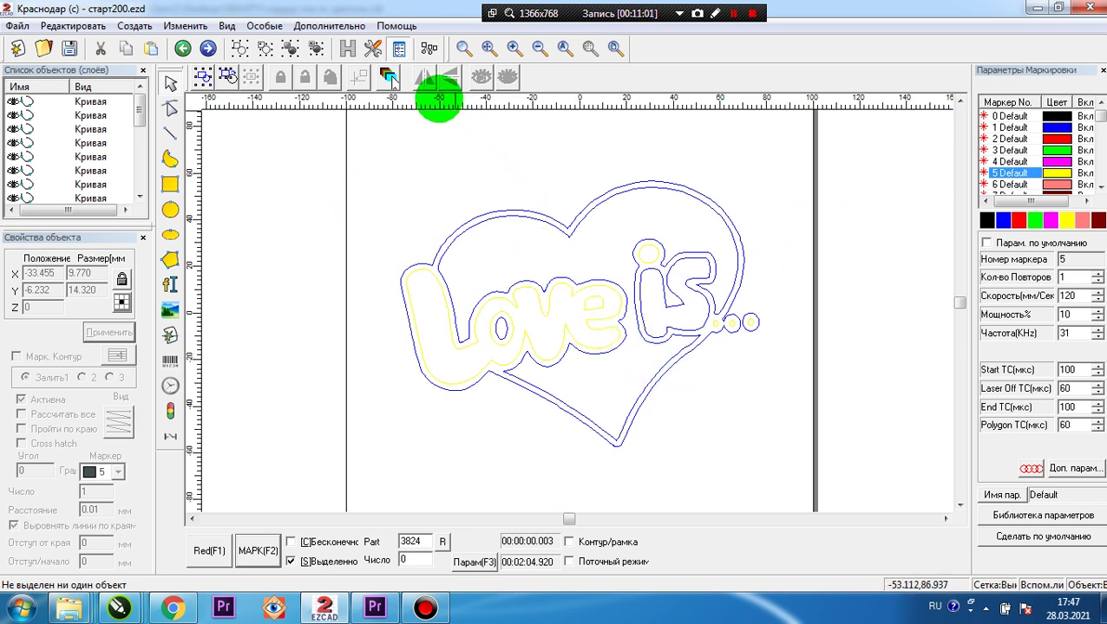
Step: Select all contours that use yellow pen 5 by their colour and hatch them with pen 5 at 0.01 mm line spacing
left_click(387, 76)
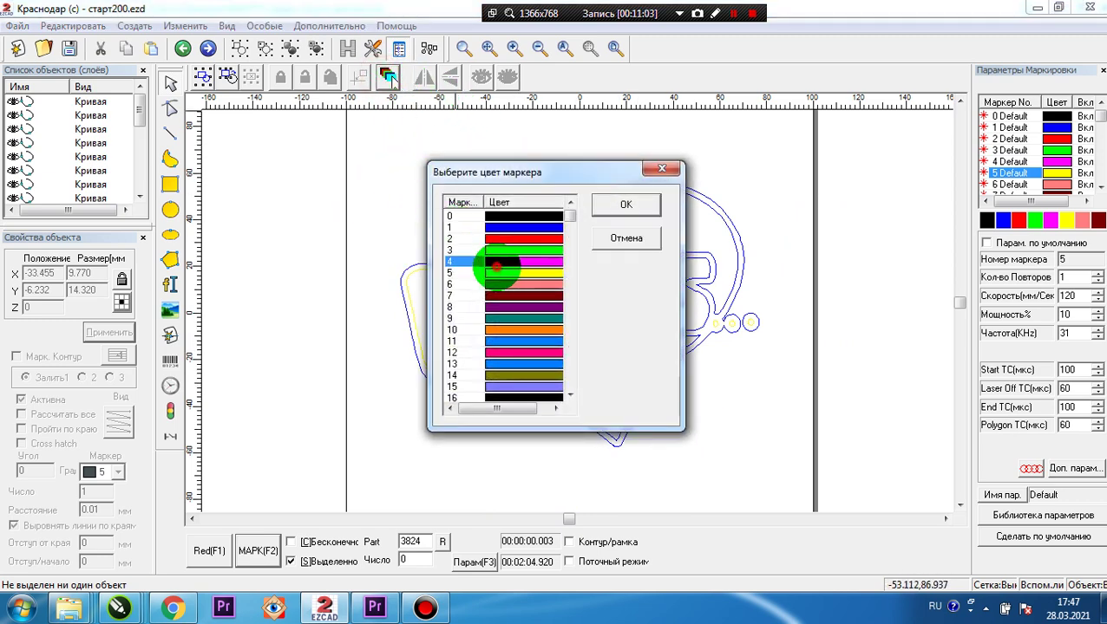
left_click(623, 204)
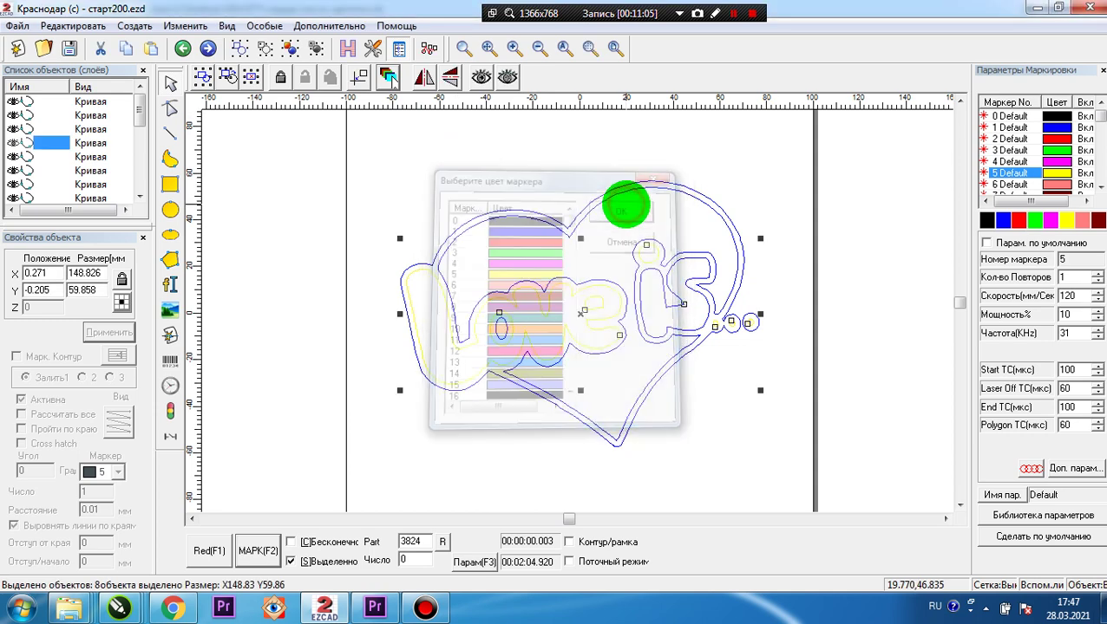
left_click(346, 48)
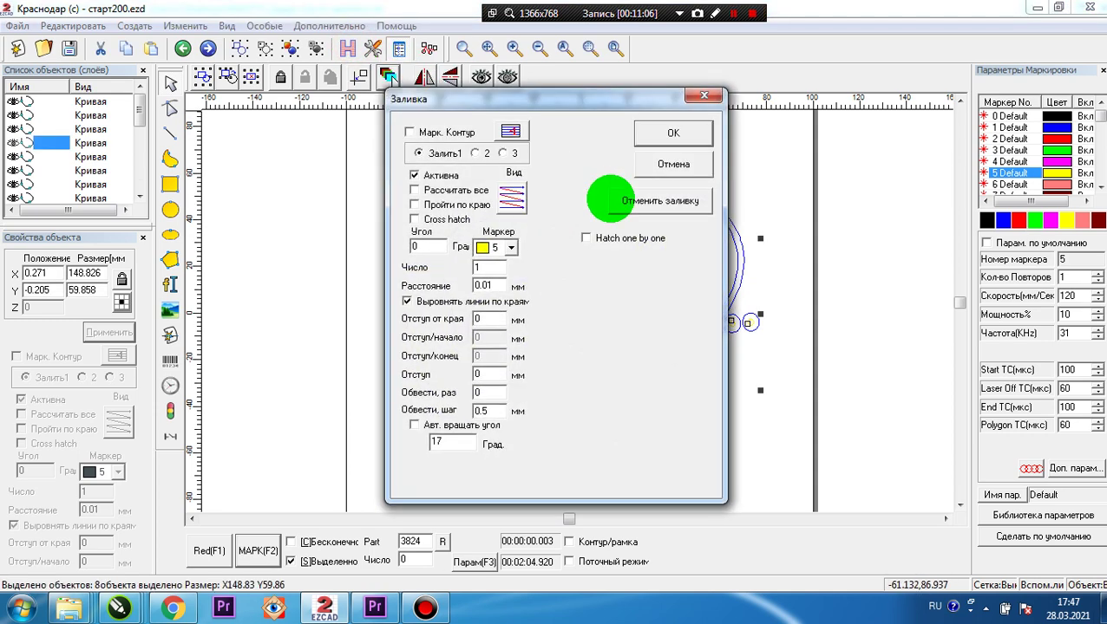
left_click(672, 133)
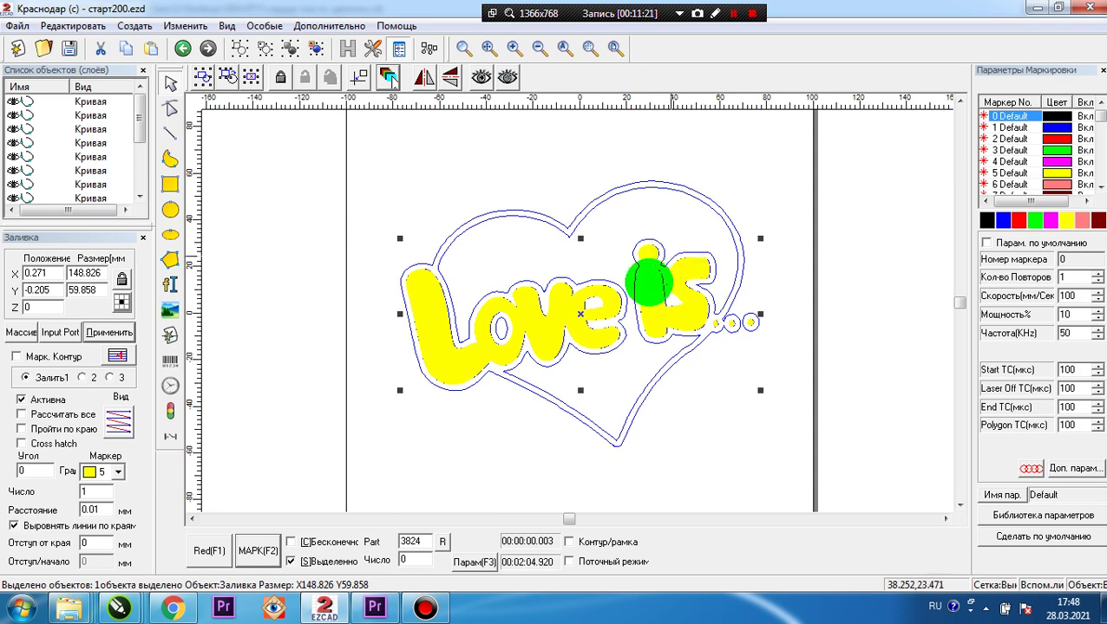
scroll(681, 254, "down", 1)
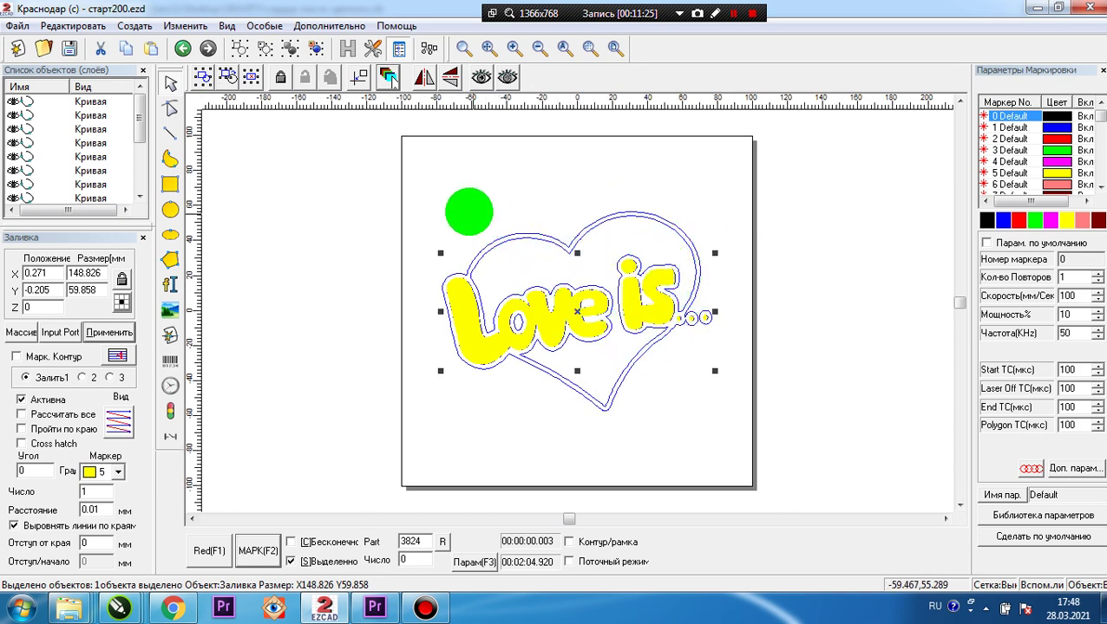
Step: Deselect the hatched lettering and select the heart drawing's contours with a window around the whole drawing
left_click(460, 209)
left_click_drag(419, 179, 726, 481)
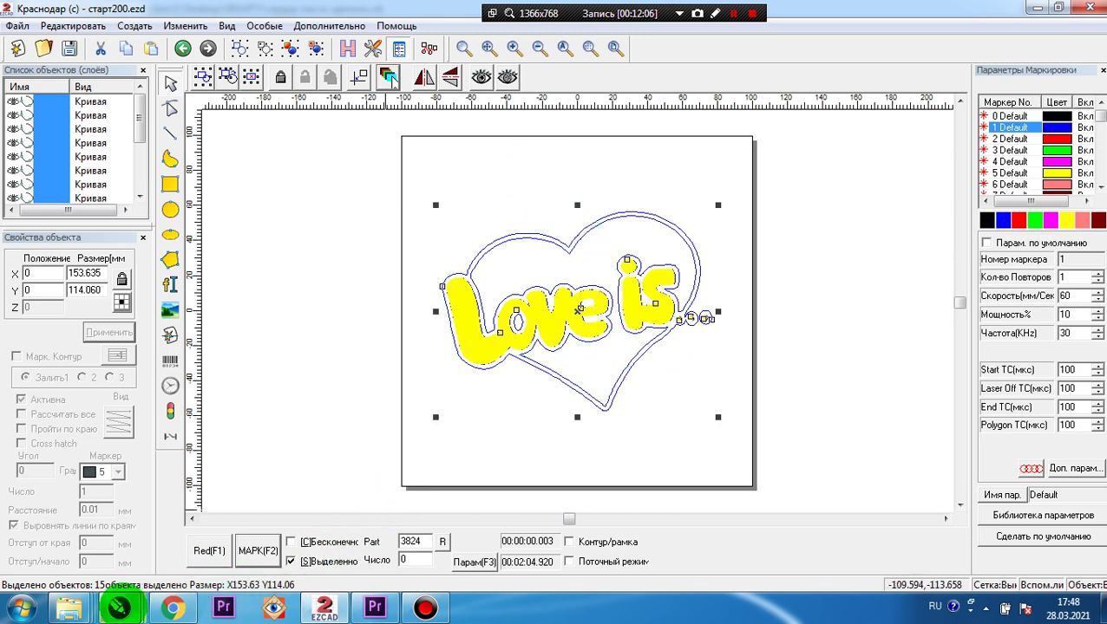
Step: Switch to CorelDRAW and redo the undone moves that separate the black outline, red heart and yellow lettering
mouse_move(120, 607)
left_click(956, 547)
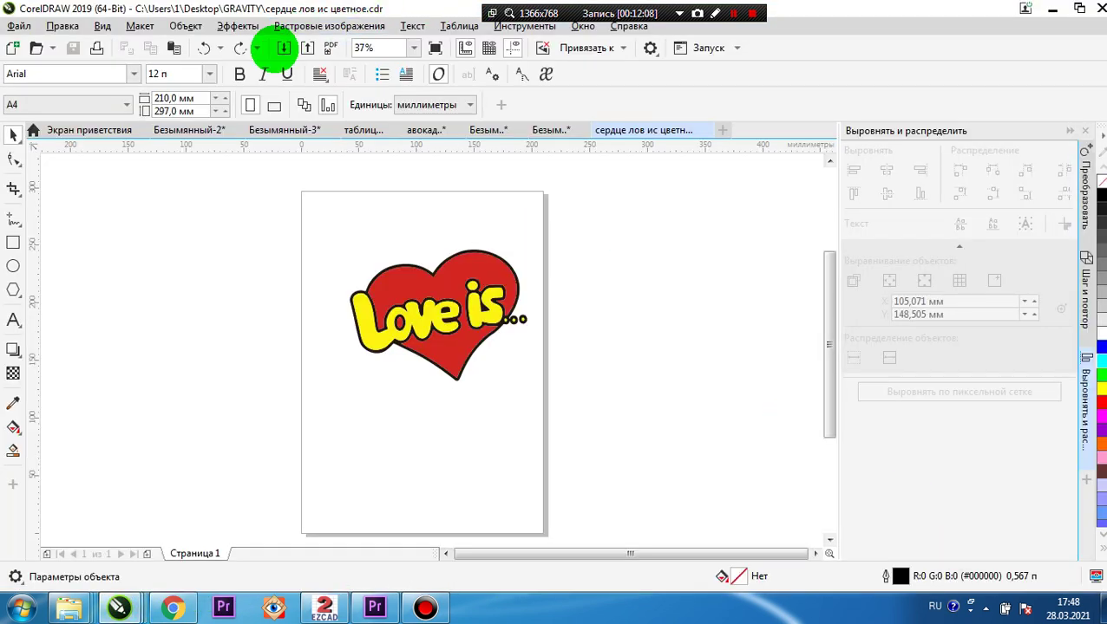
left_click(240, 48)
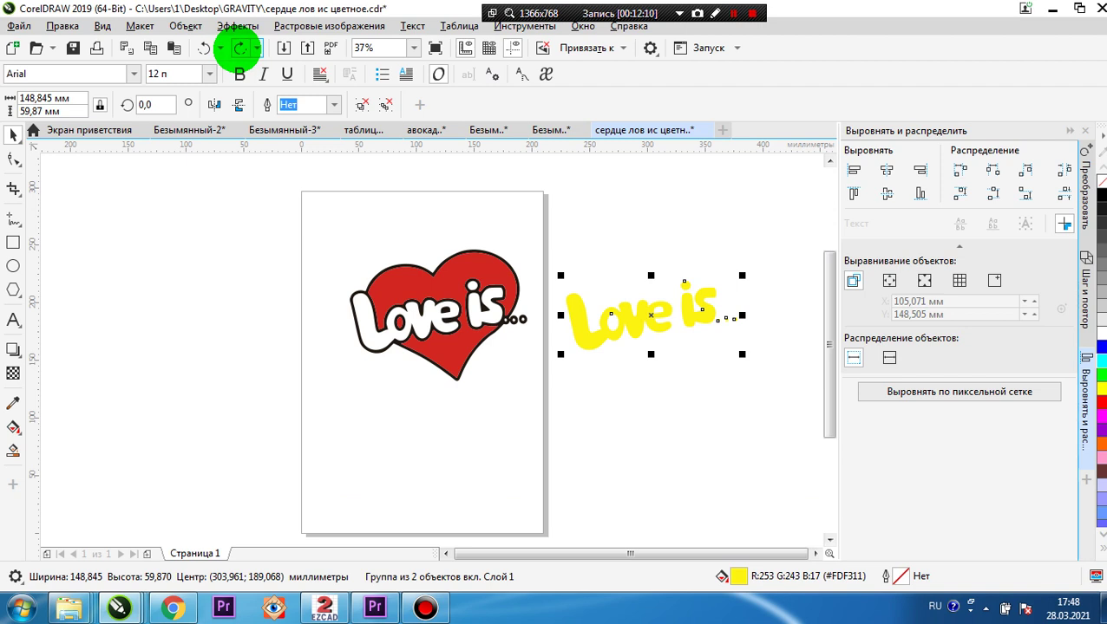
left_click(240, 48)
left_click_drag(492, 408, 745, 329)
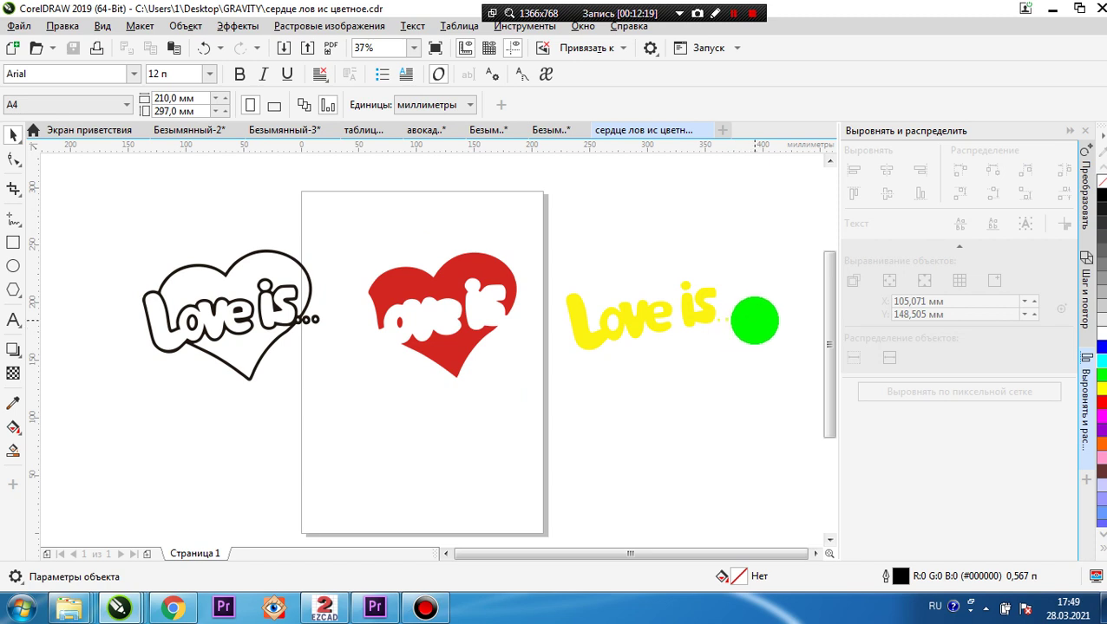
left_click_drag(745, 329, 99, 249)
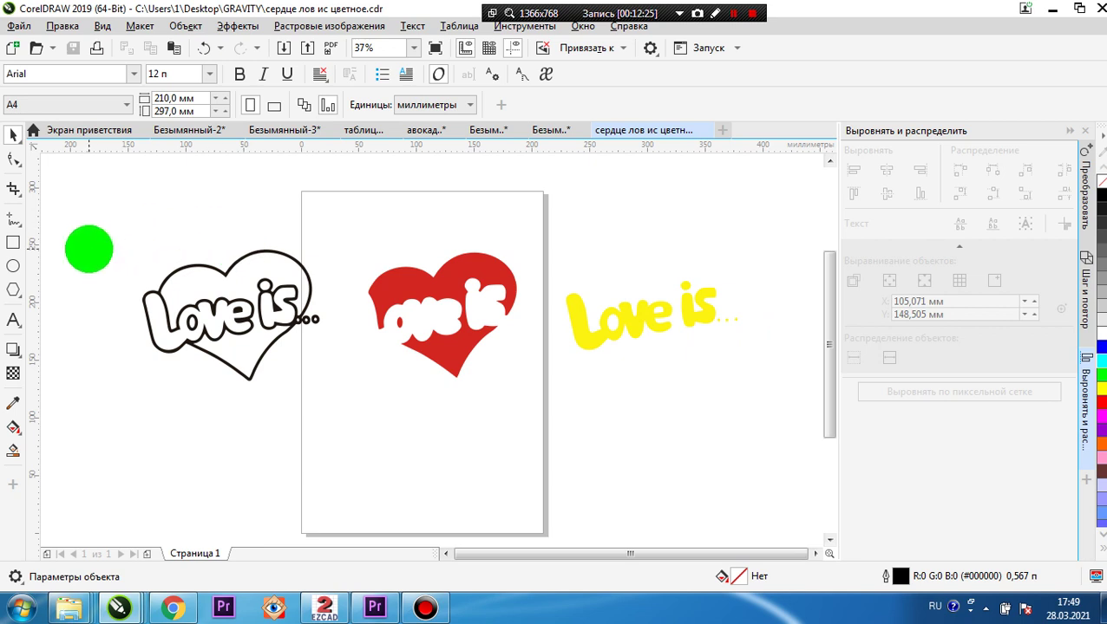
left_click_drag(100, 249, 370, 197)
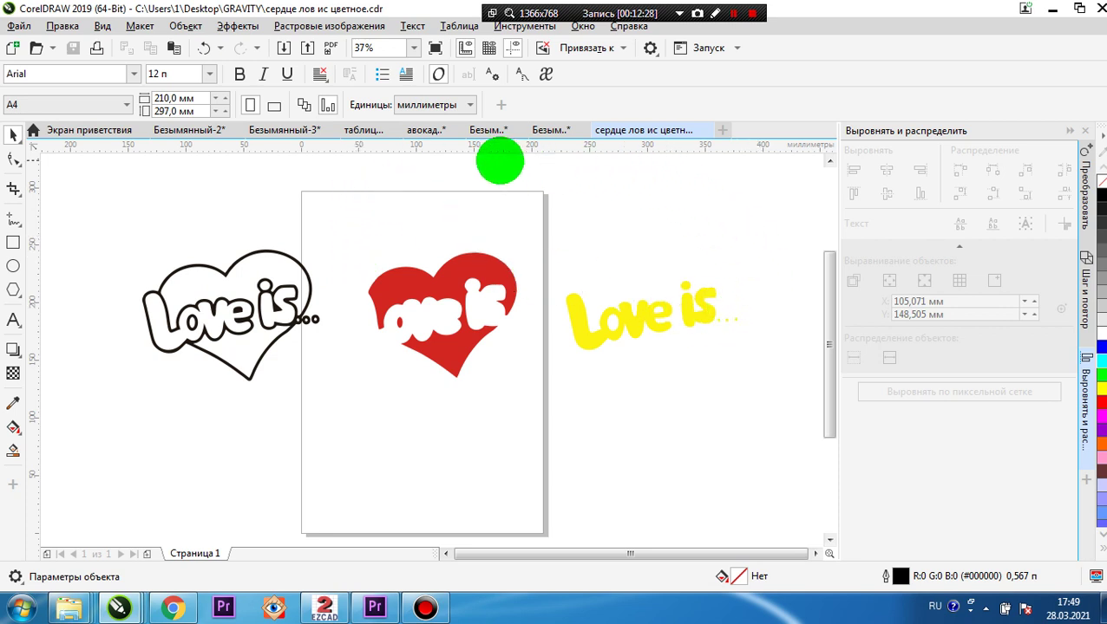